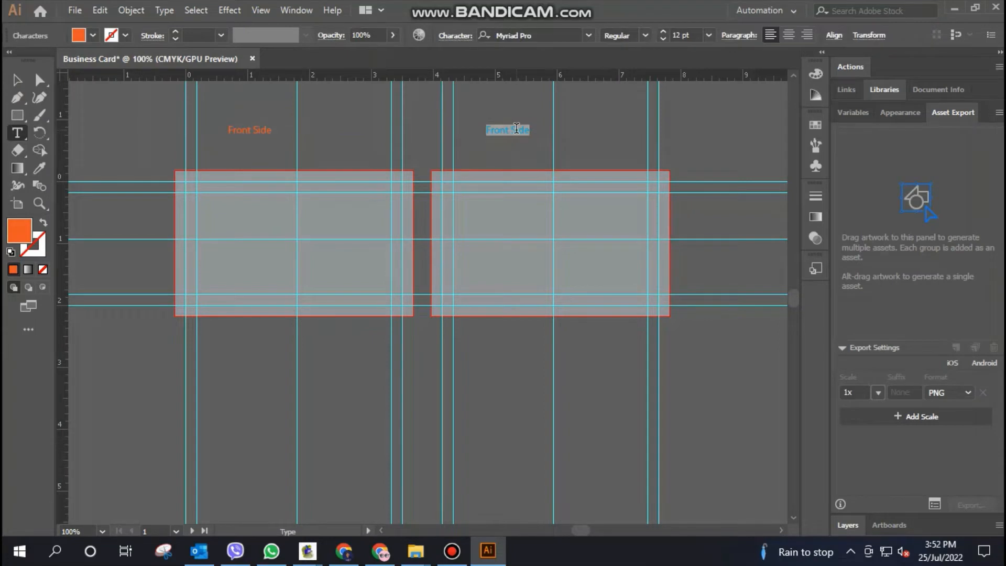
# Relabel the second card as Back Side, and draw a small black swatch square beside that card with a copy below it
pyautogui.press('Escape')
pyautogui.press('m')
pyautogui.moveTo(713, 121)
pyautogui.mouseDown()
pyautogui.moveTo(734, 142)
pyautogui.moveTo(725, 167)
pyautogui.mouseUp()
pyautogui.click(18, 82)
pyautogui.click(93, 35)
pyautogui.click(42, 61)
pyautogui.click(752, 170)
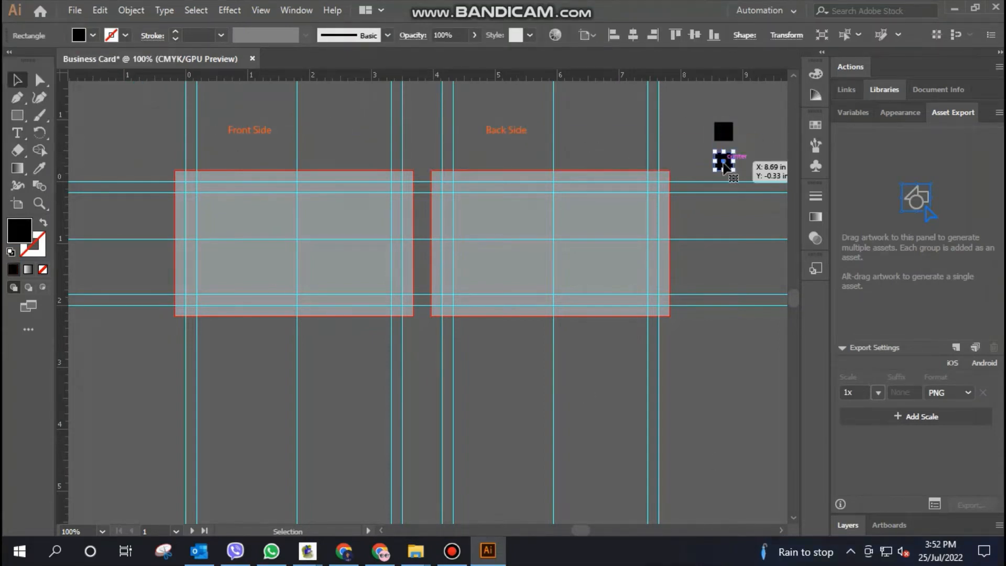
# Fill the lower swatch square with light orange from the colour swatches
pyautogui.click(93, 35)
pyautogui.click(146, 60)
pyautogui.click(758, 188)
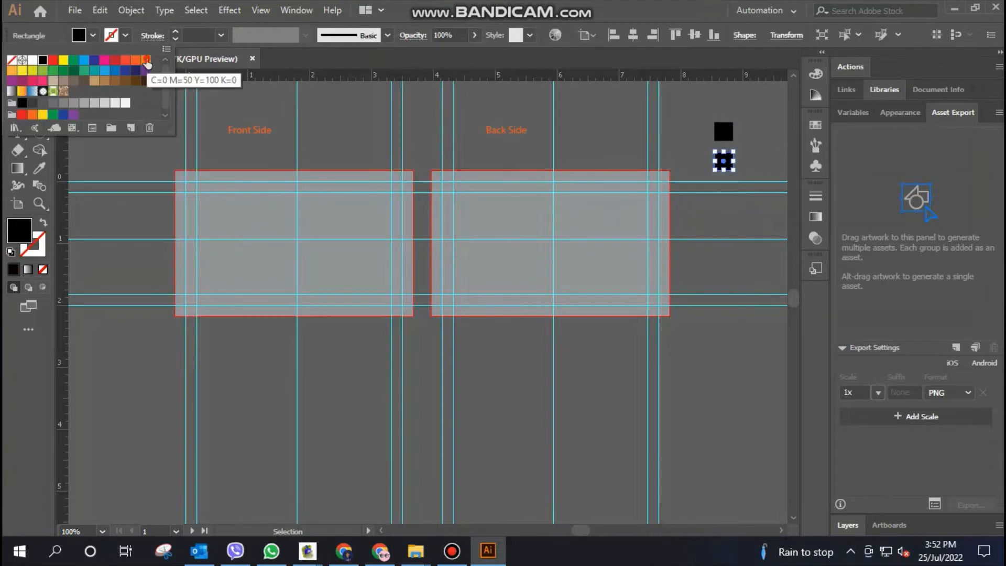
pyautogui.click(146, 60)
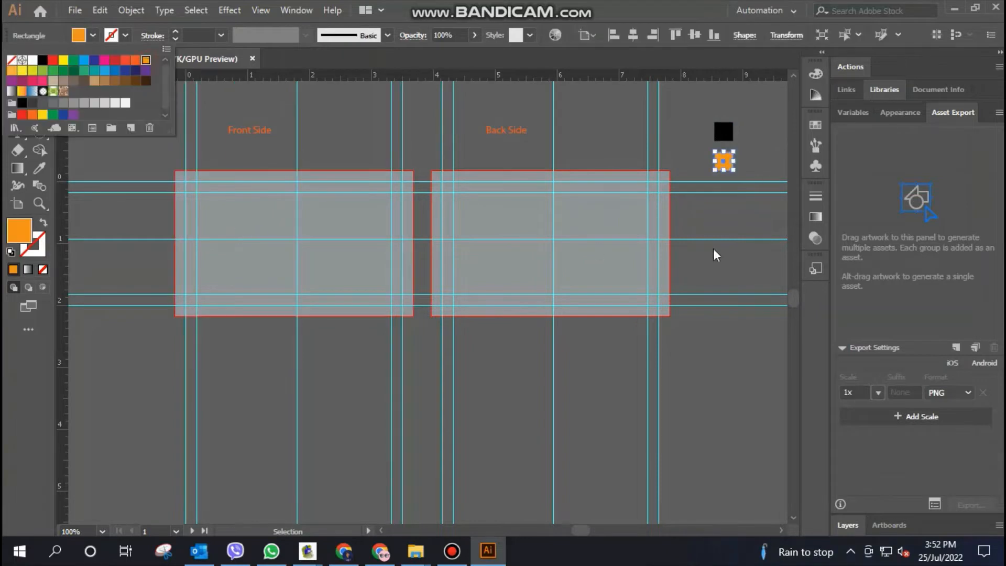
pyautogui.click(683, 137)
pyautogui.click(769, 158)
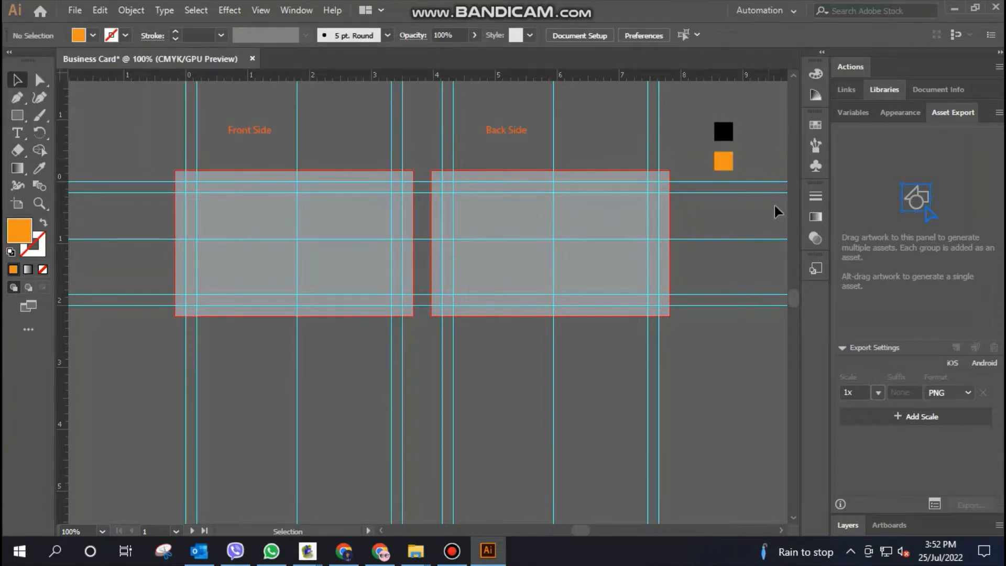
# Draw an orange triangle with the Pen tool in the front card's upper-right corner, about 2.5 in wide and 1.4 in high
pyautogui.click(238, 219)
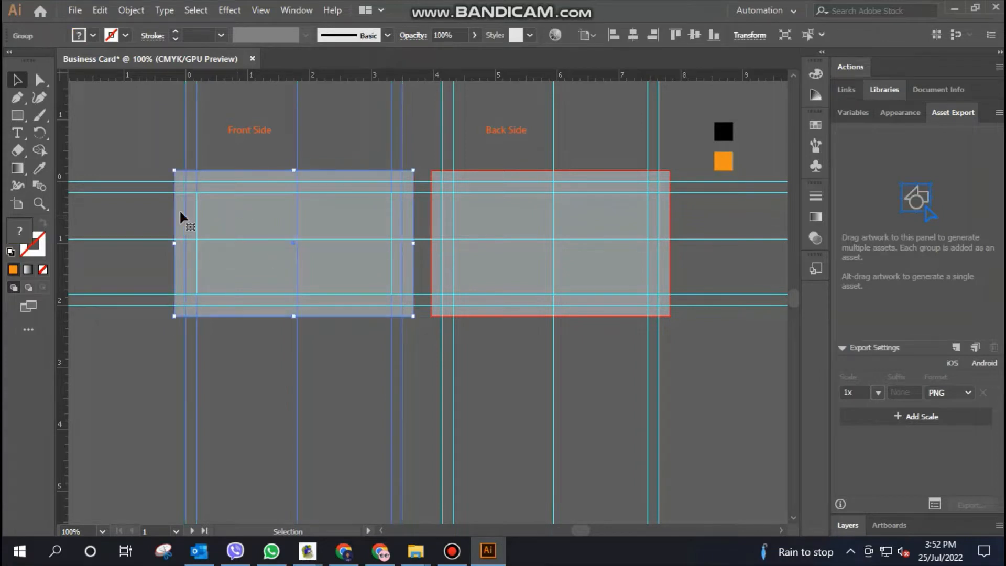
pyautogui.click(16, 98)
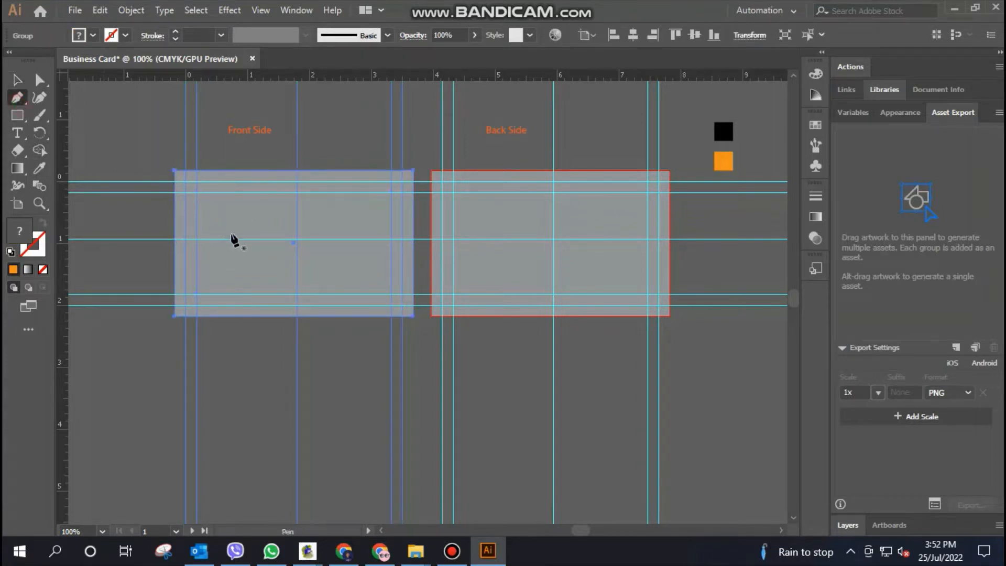
pyautogui.click(247, 182)
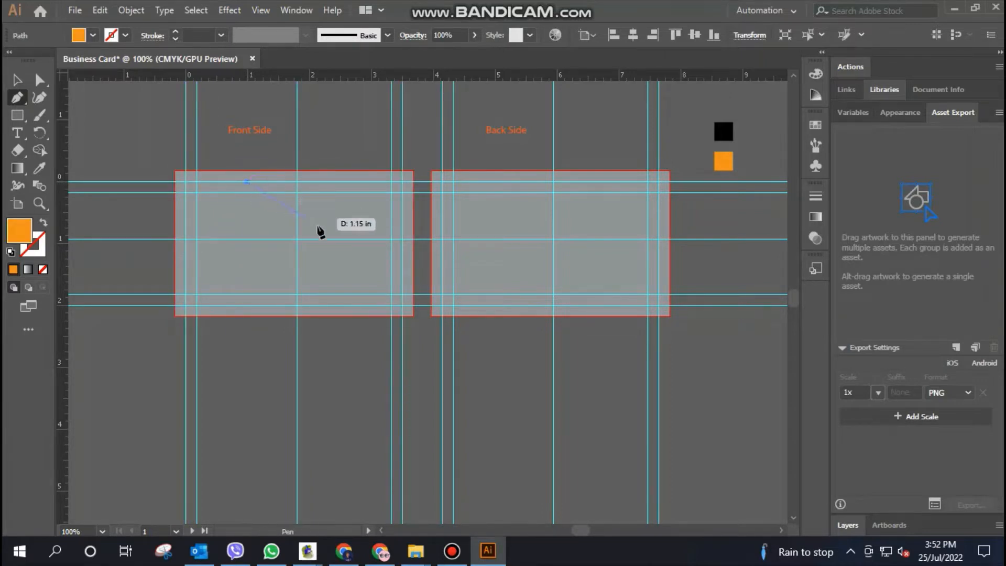
pyautogui.click(401, 271)
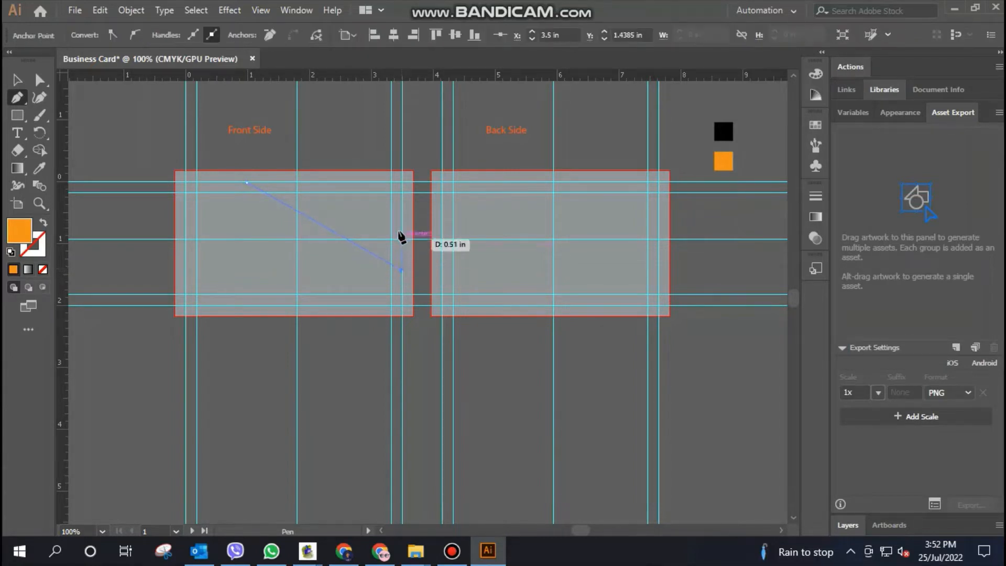
pyautogui.click(401, 182)
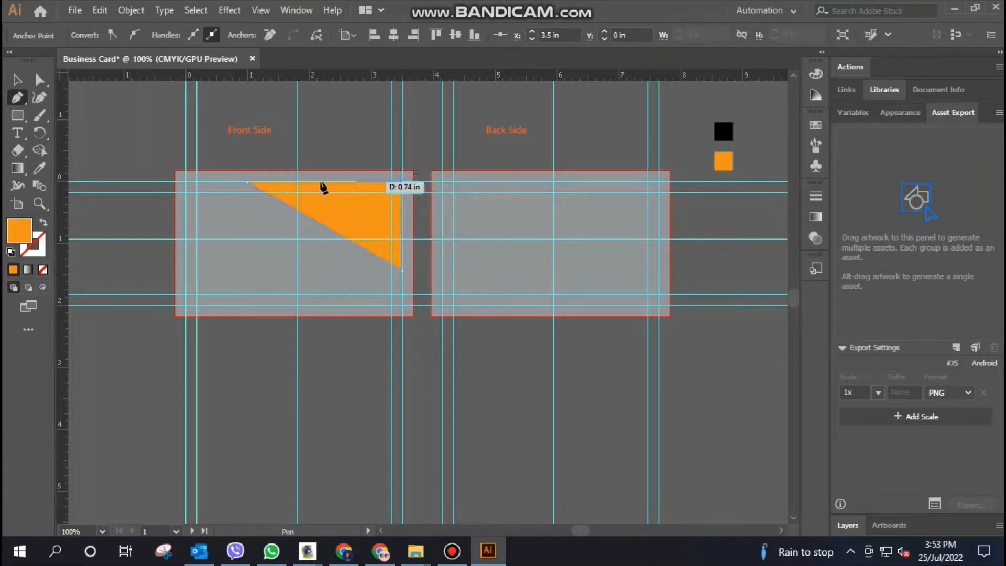
pyautogui.click(247, 183)
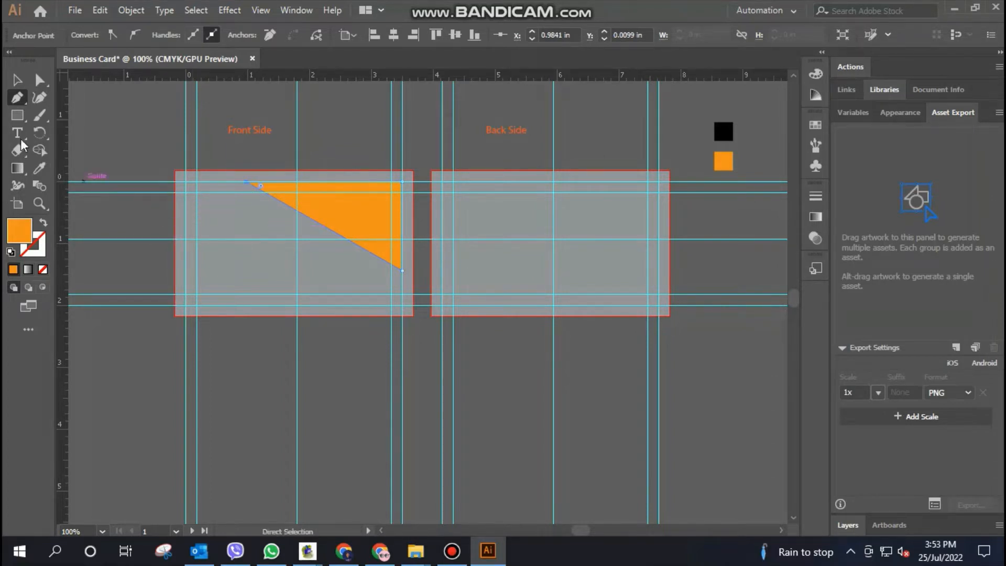
pyautogui.press('v')
pyautogui.click(229, 135)
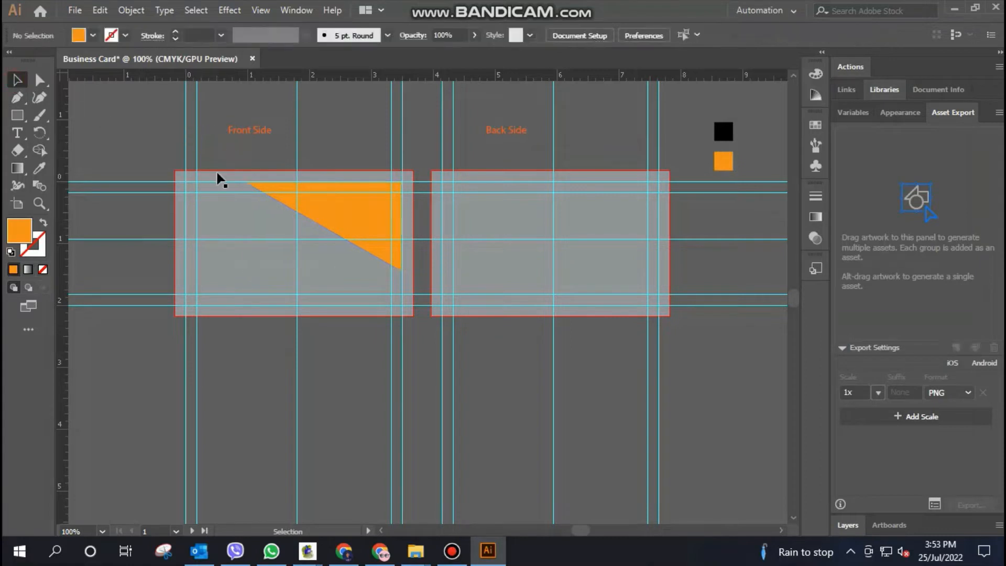
# Draw a rectangle over the front card from its upper-left trim corner, spanning the full 3.5 in width down to the lower margin guide
pyautogui.click(18, 117)
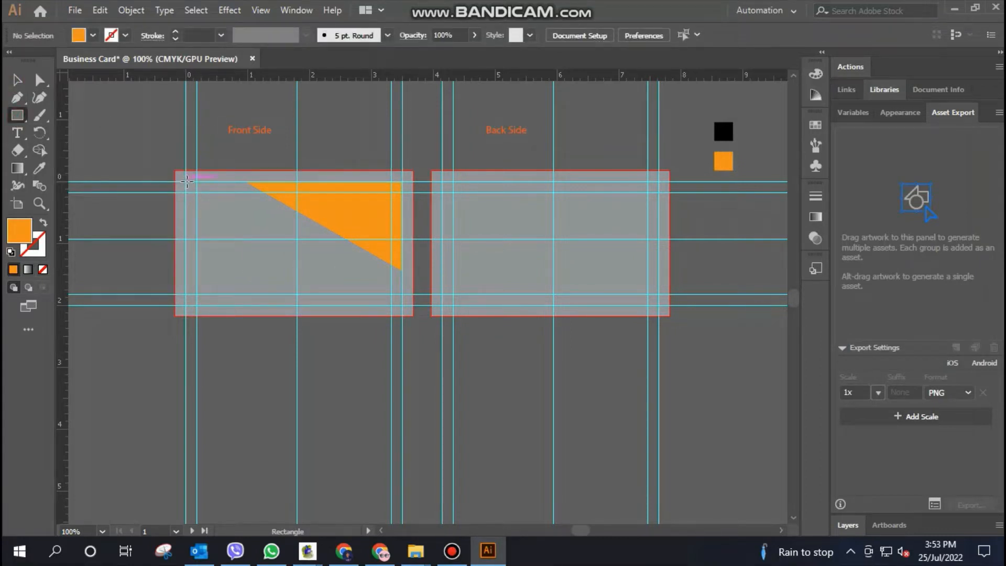
pyautogui.moveTo(186, 182); pyautogui.dragTo(402, 294)
pyautogui.click(17, 79)
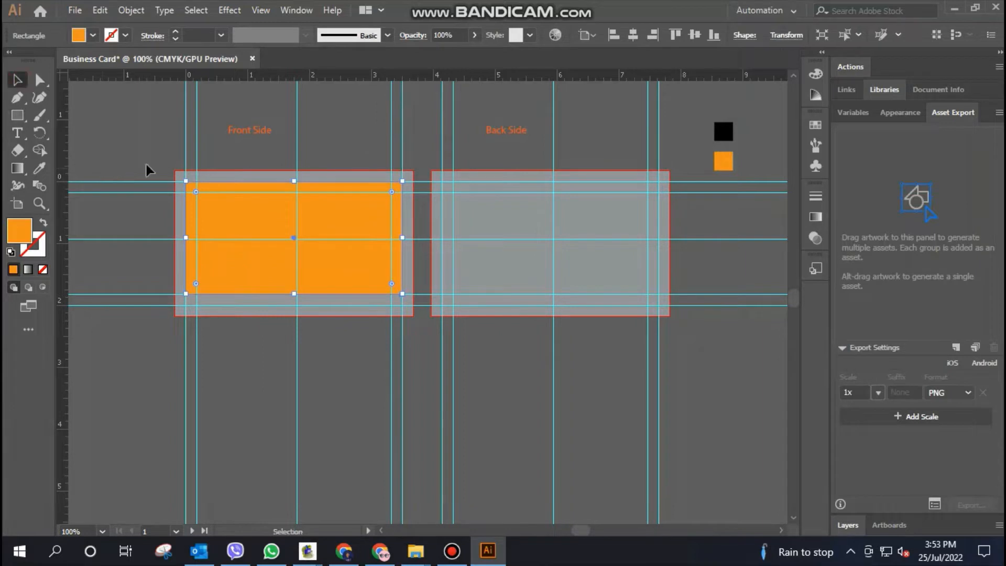
pyautogui.click(343, 136)
# Recolour the front card's rectangle black by sampling the black swatch square with the Eyedropper
pyautogui.click(331, 221)
pyautogui.click(40, 169)
pyautogui.click(722, 132)
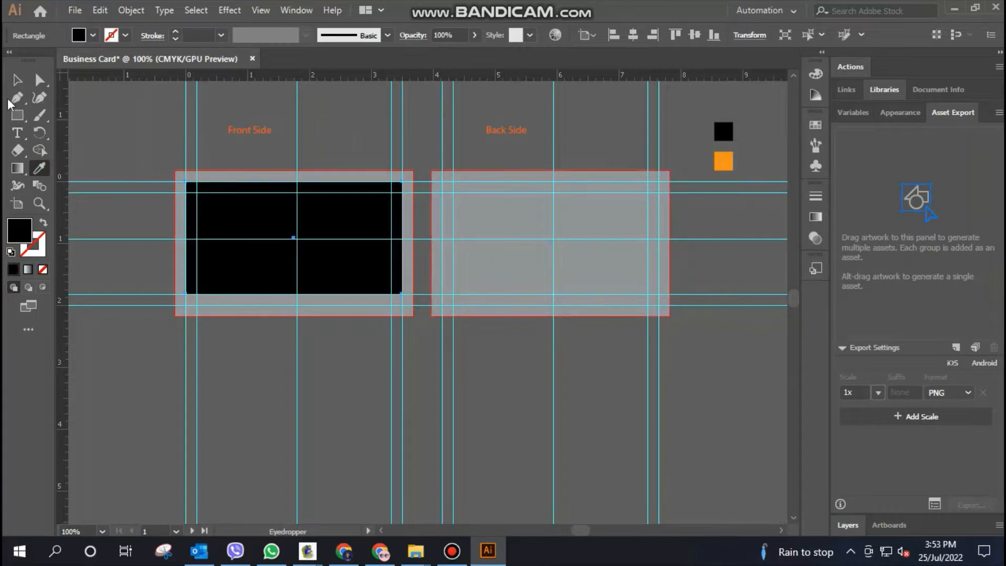
pyautogui.click(16, 82)
pyautogui.click(367, 131)
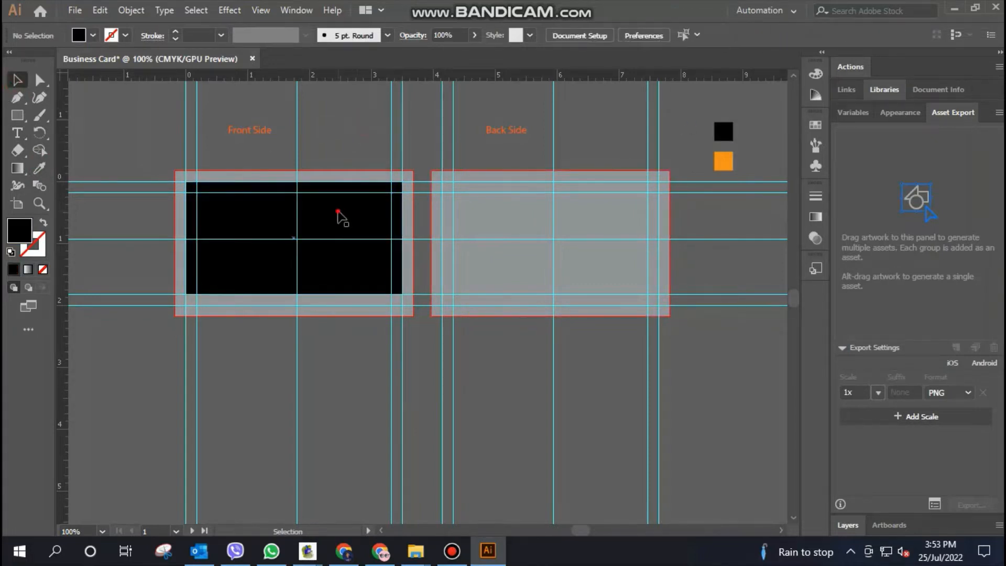
# Bring the orange triangle in front of the black rectangle, and leave the rectangle aligned with the front card's upper trim guide
pyautogui.moveTo(338, 212); pyautogui.dragTo(338, 223)
pyautogui.rightClick(350, 188)
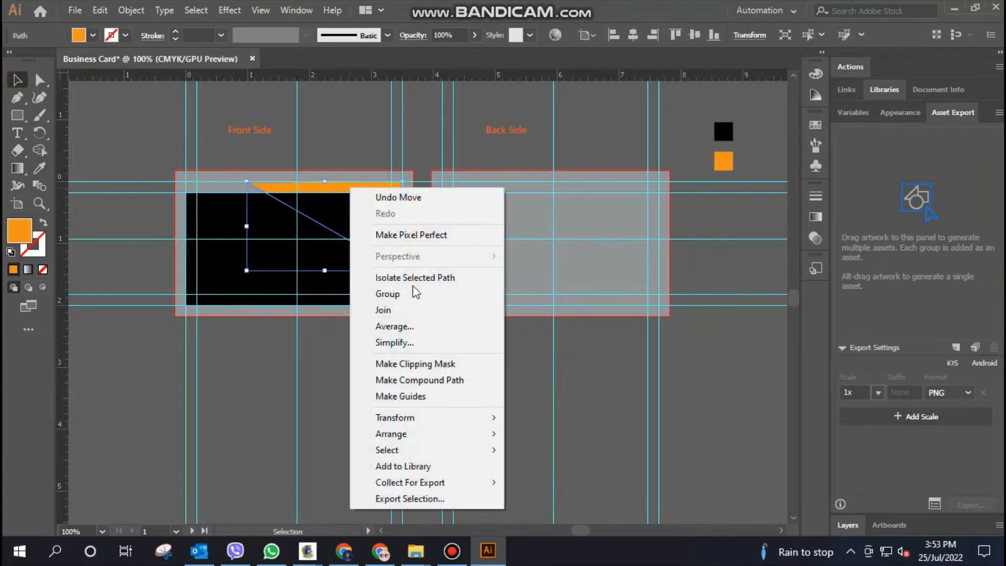
pyautogui.click(570, 433)
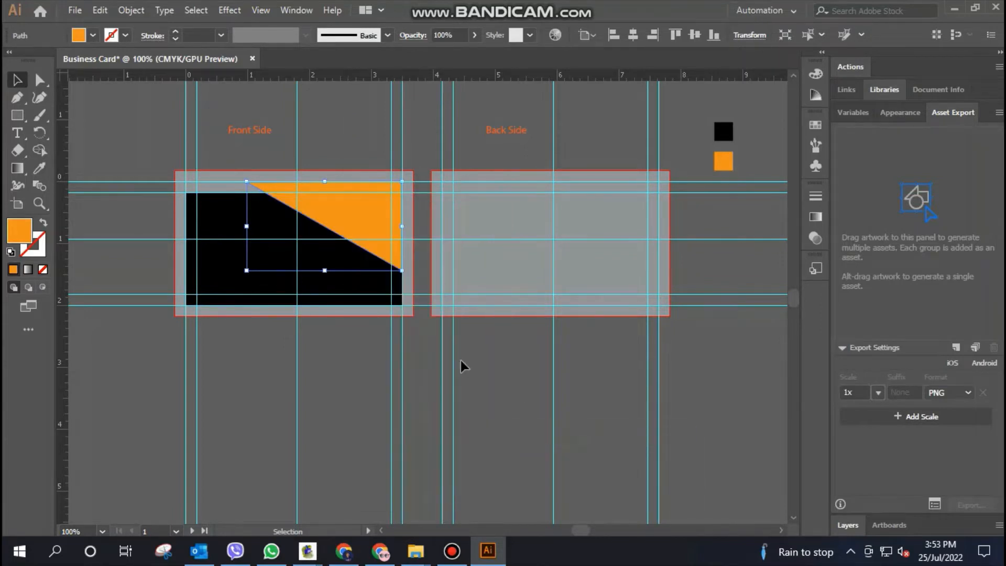
pyautogui.click(461, 366)
pyautogui.moveTo(254, 264); pyautogui.dragTo(258, 261)
pyautogui.click(347, 352)
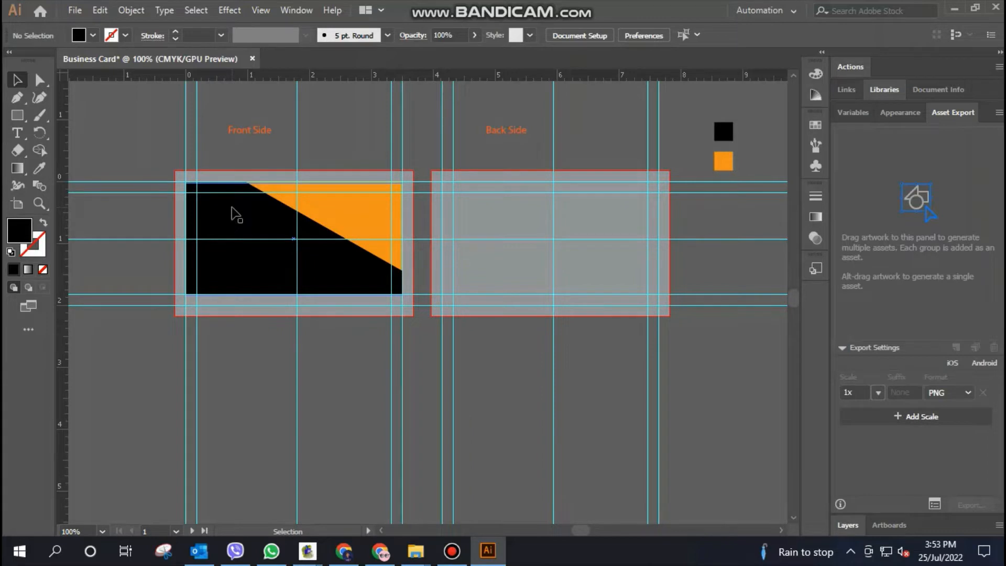
# Draw a thin diagonal stripe with the Pen tool just below the triangle's slanted edge, about 0.06 in wide at its upper end
pyautogui.hotkey('ctrl', '+')
pyautogui.hotkey('ctrl', '+')
pyautogui.hotkey('ctrl', '+')
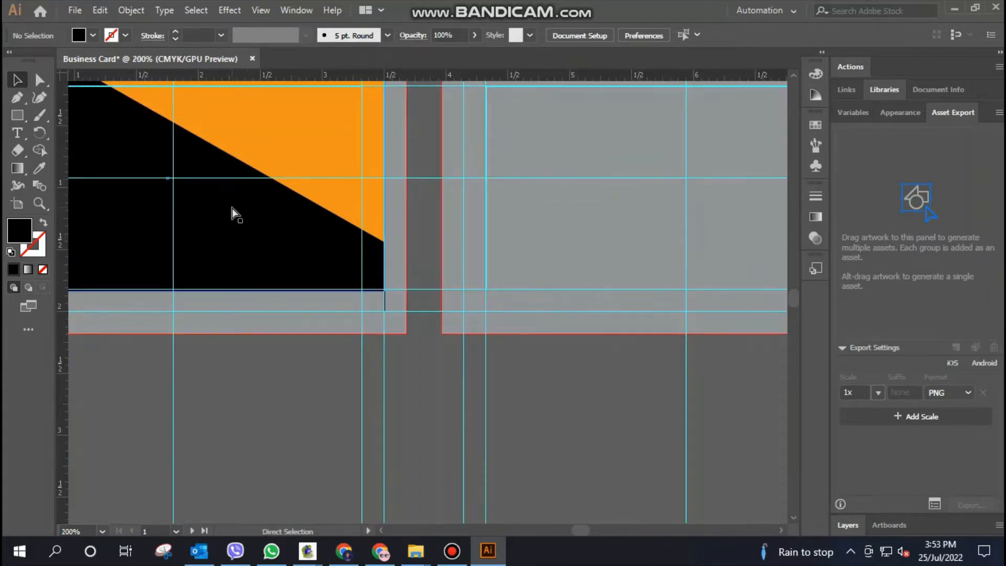
pyautogui.press('space')
pyautogui.moveTo(231, 206); pyautogui.dragTo(332, 395)
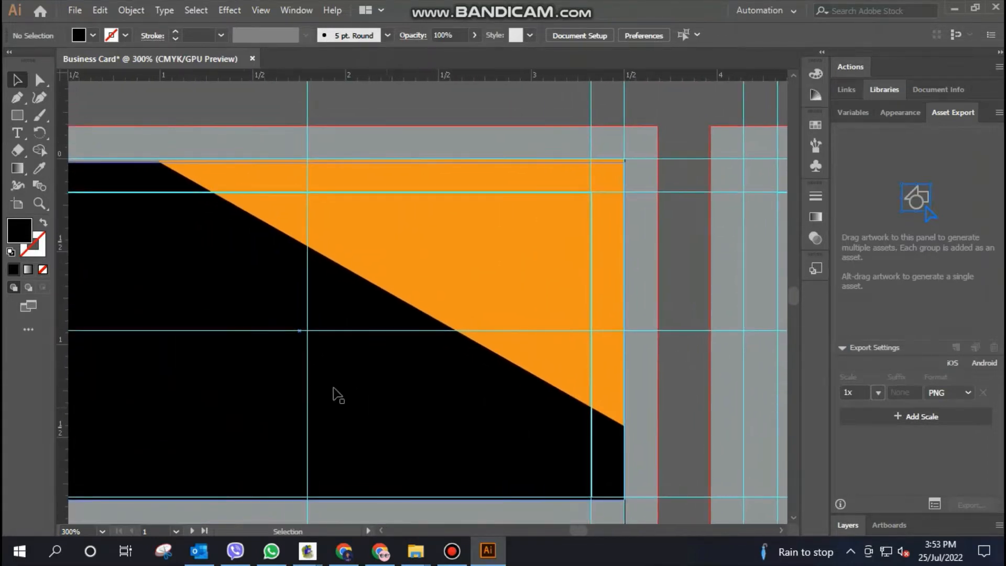
pyautogui.click(17, 98)
pyautogui.click(139, 162)
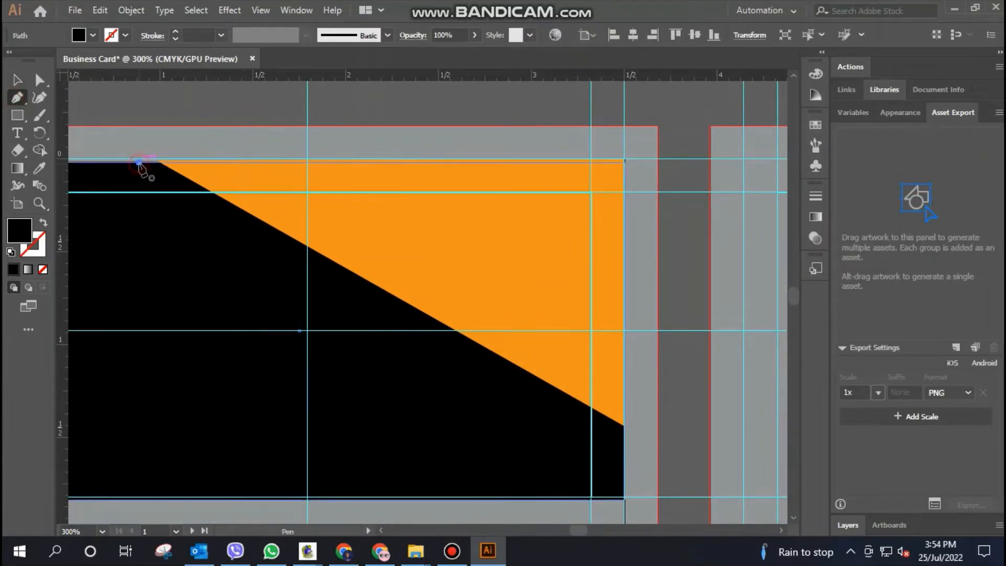
pyautogui.click(624, 439)
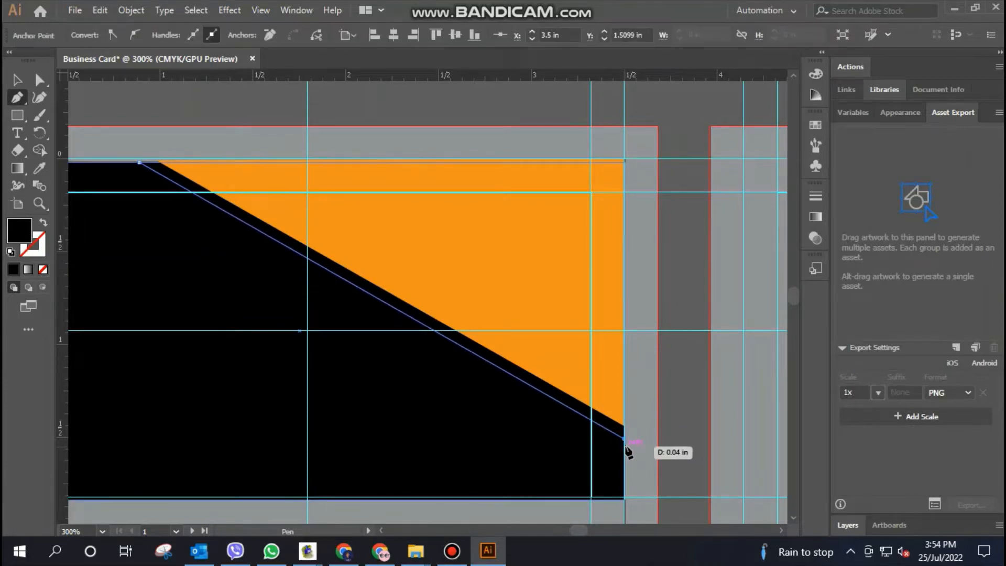
pyautogui.click(625, 447)
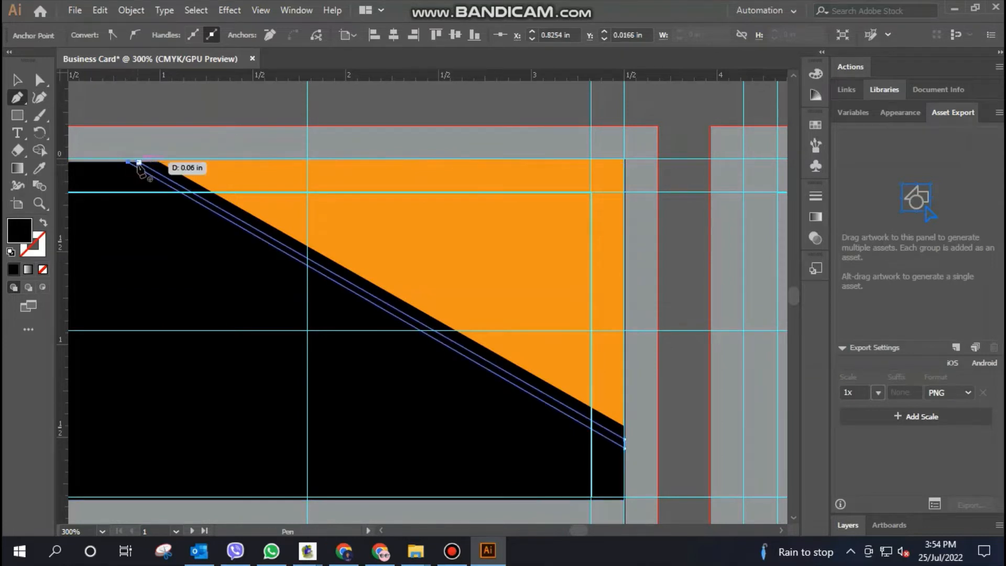
pyautogui.click(128, 163)
pyautogui.press('v')
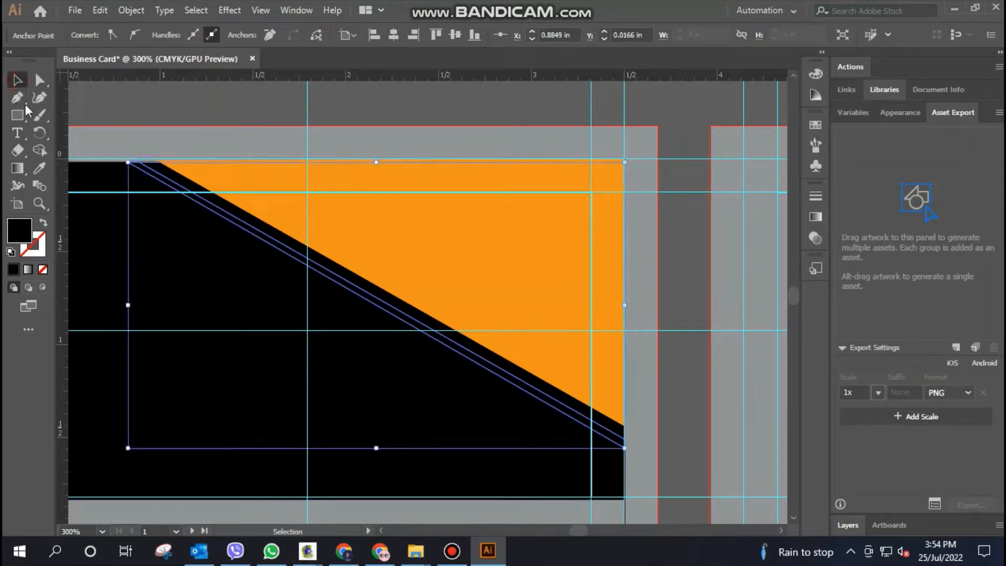
pyautogui.click(673, 294)
# Recolour the thin diagonal stripe orange by sampling the triangle with the Eyedropper
pyautogui.click(498, 374)
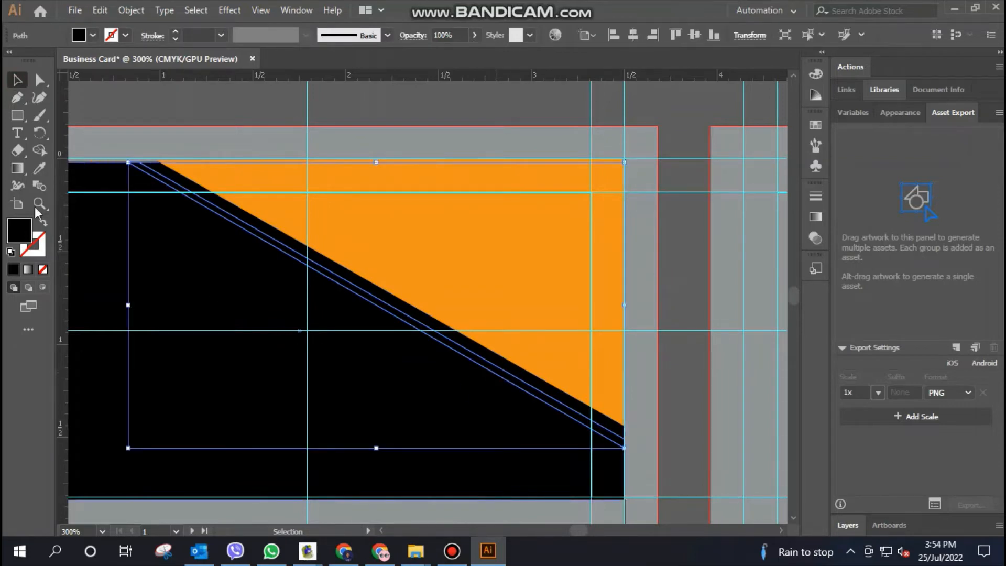
pyautogui.click(40, 168)
pyautogui.click(438, 234)
pyautogui.click(16, 82)
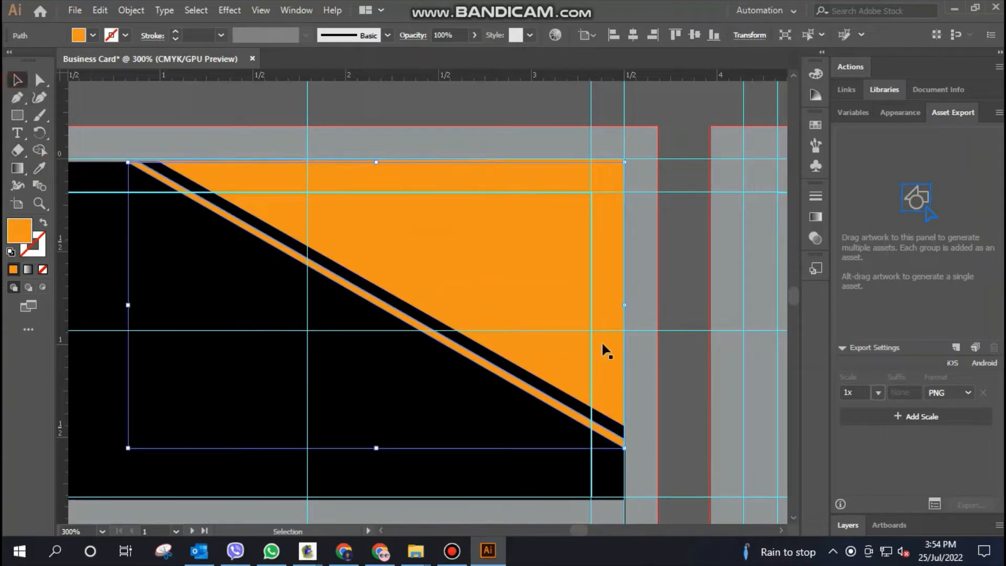
pyautogui.click(668, 292)
# Add the cardholder's full name as a black 12 pt text line inside the front card's orange triangle
pyautogui.hotkey('ctrl', '-')
pyautogui.hotkey('ctrl', '-')
pyautogui.hotkey('ctrl', '-')
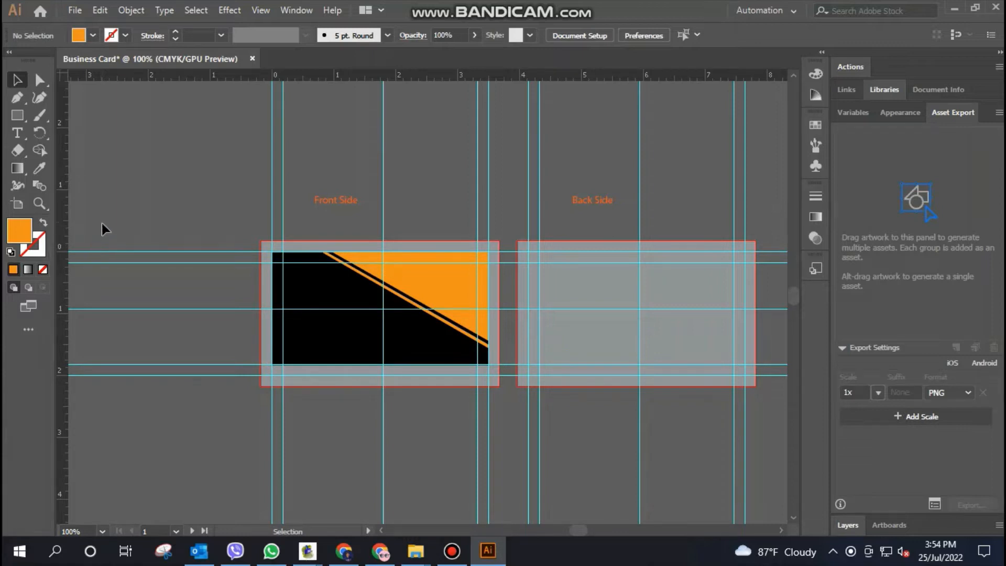
pyautogui.click(18, 132)
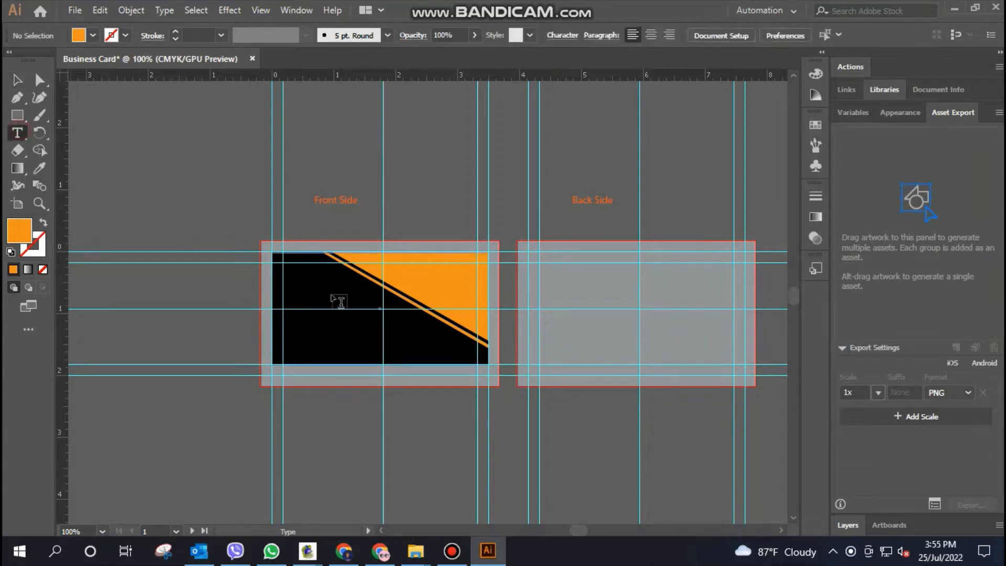
pyautogui.click(403, 276)
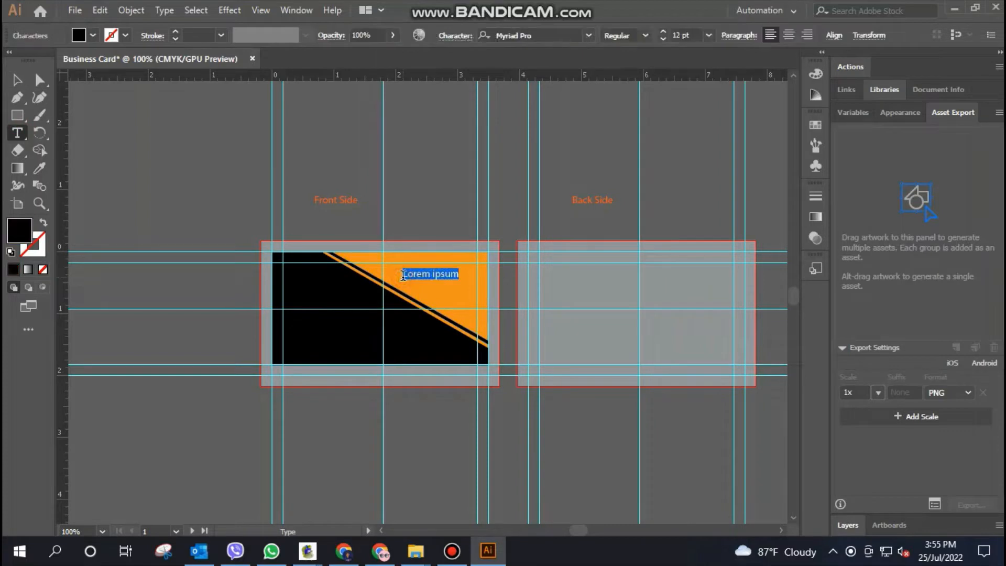
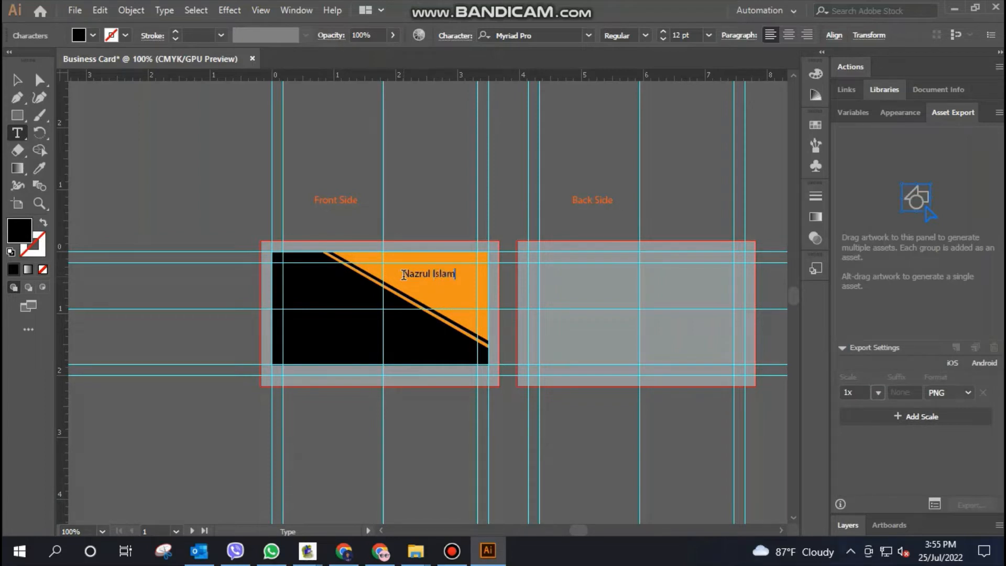
pyautogui.click(17, 79)
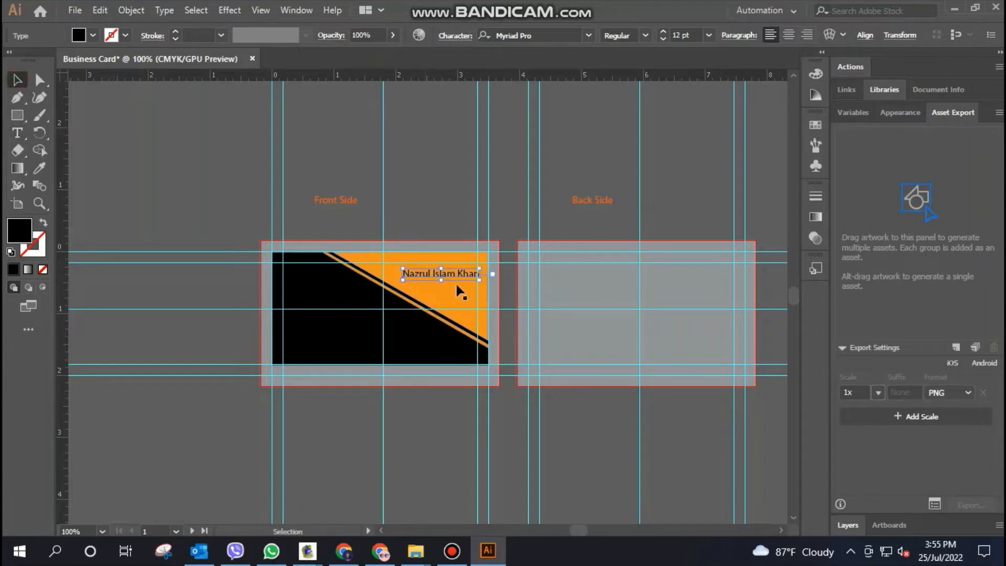
# Add the job title "Properietor" as a separate text line directly beneath the cardholder's name
pyautogui.click(18, 133)
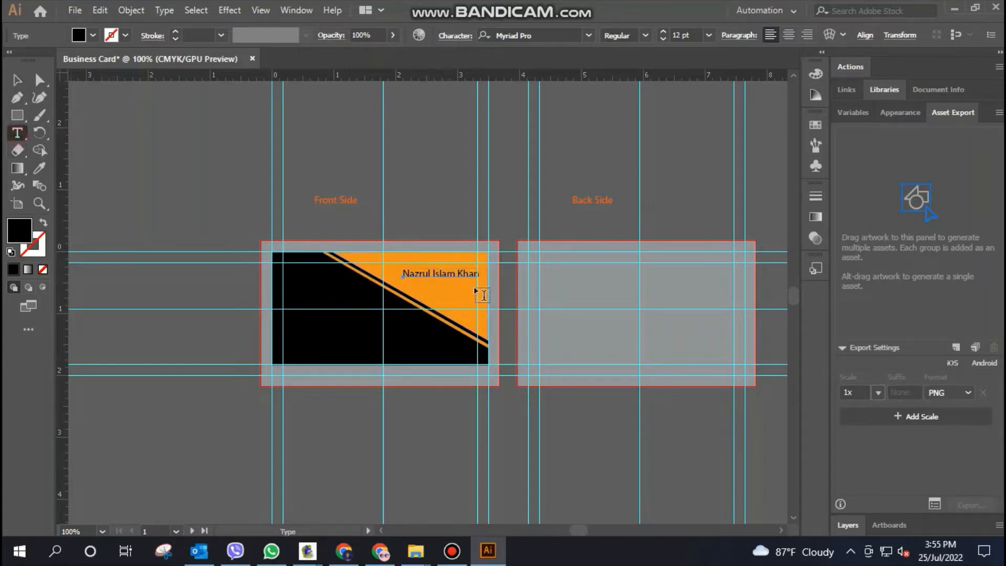
pyautogui.click(432, 283)
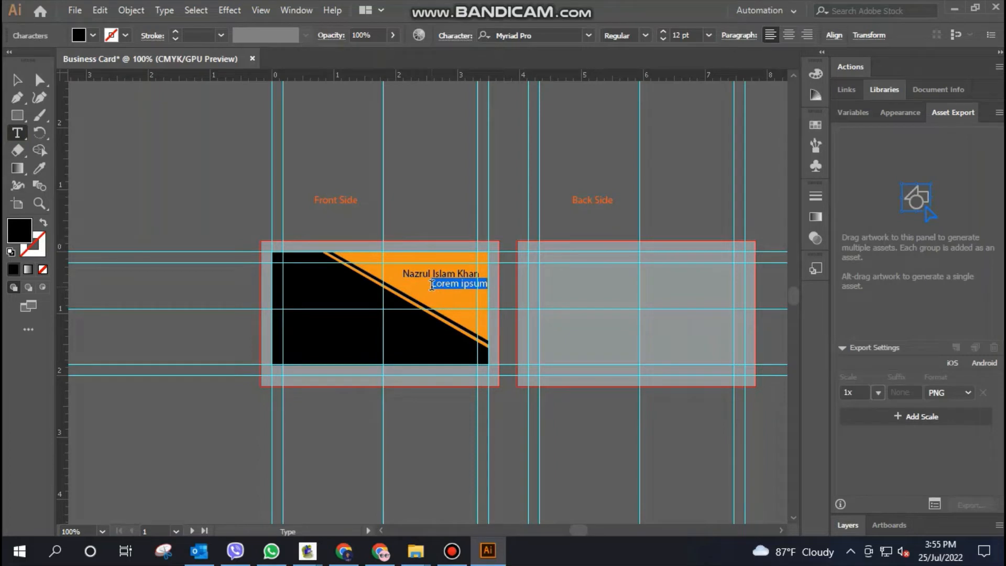
pyautogui.write('Properietor')
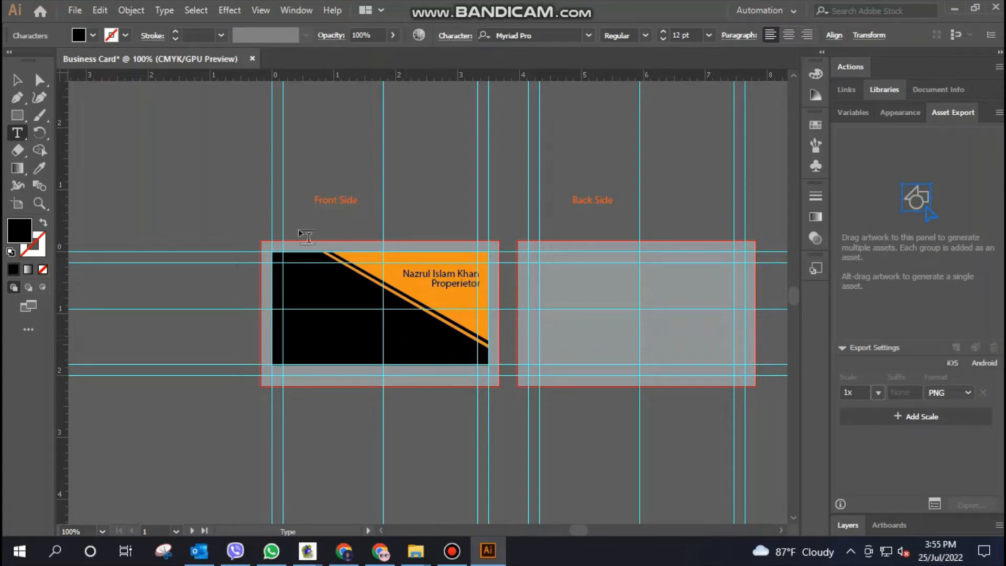
pyautogui.click(17, 80)
pyautogui.click(472, 212)
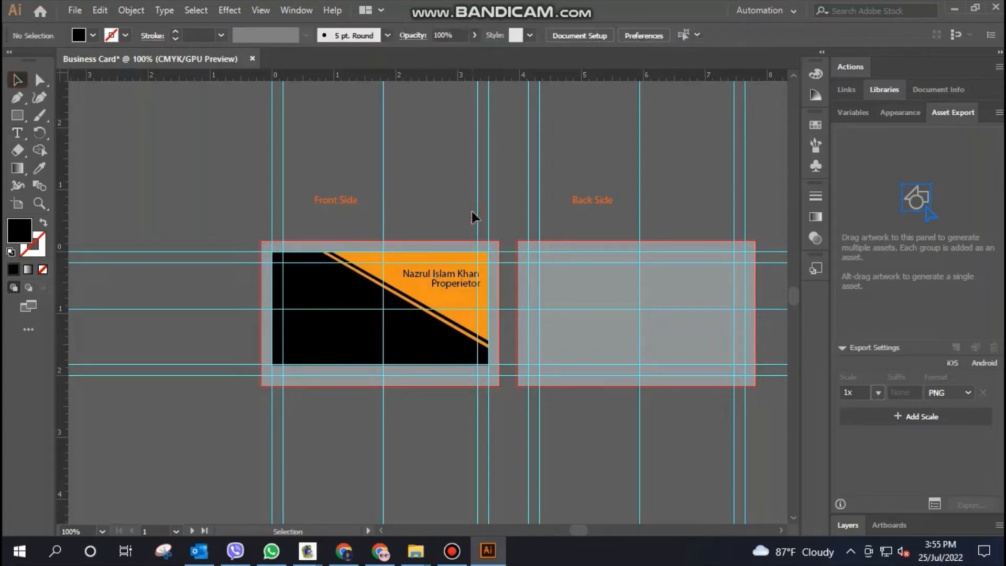
# Move the name and job title together slightly left so their right ends sit at the front card's right inner guide
pyautogui.click(457, 276)
pyautogui.hotkey('ctrl', '=')
pyautogui.hotkey('ctrl', '=')
pyautogui.hotkey('ctrl', '=')
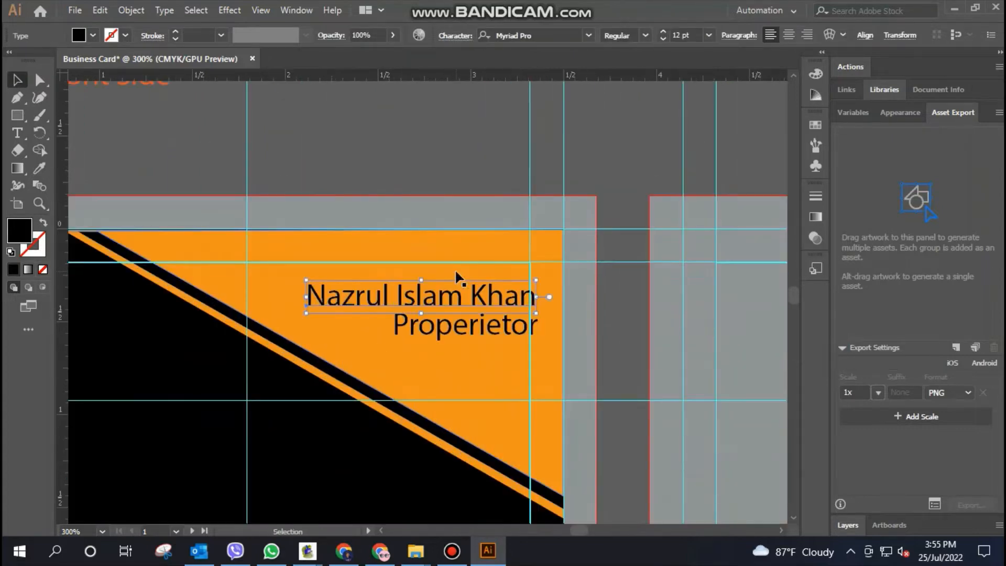
pyautogui.click(460, 330)
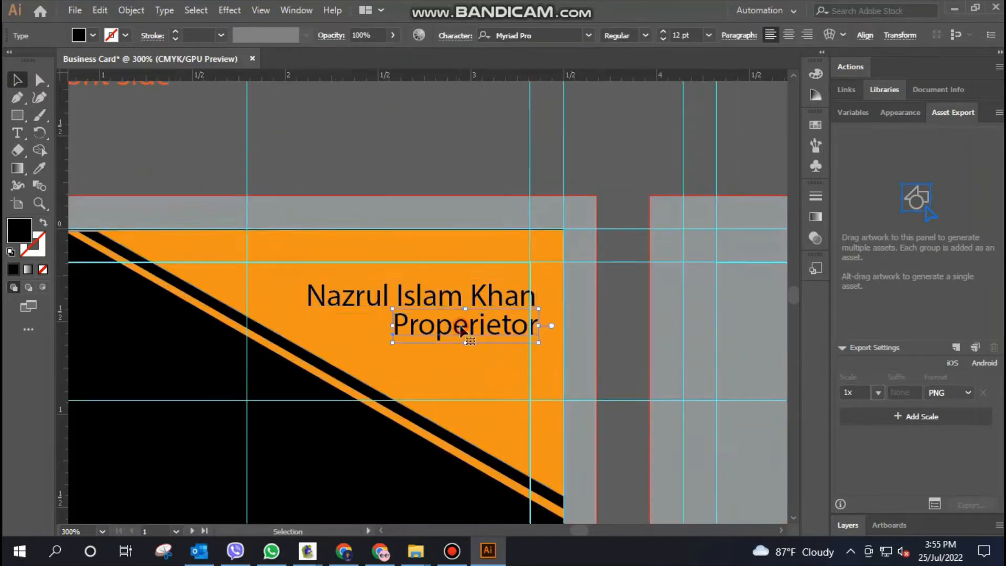
pyautogui.keyDown('shift'); pyautogui.click(468, 298); pyautogui.keyUp('shift')
pyautogui.moveTo(487, 308); pyautogui.dragTo(472, 307)
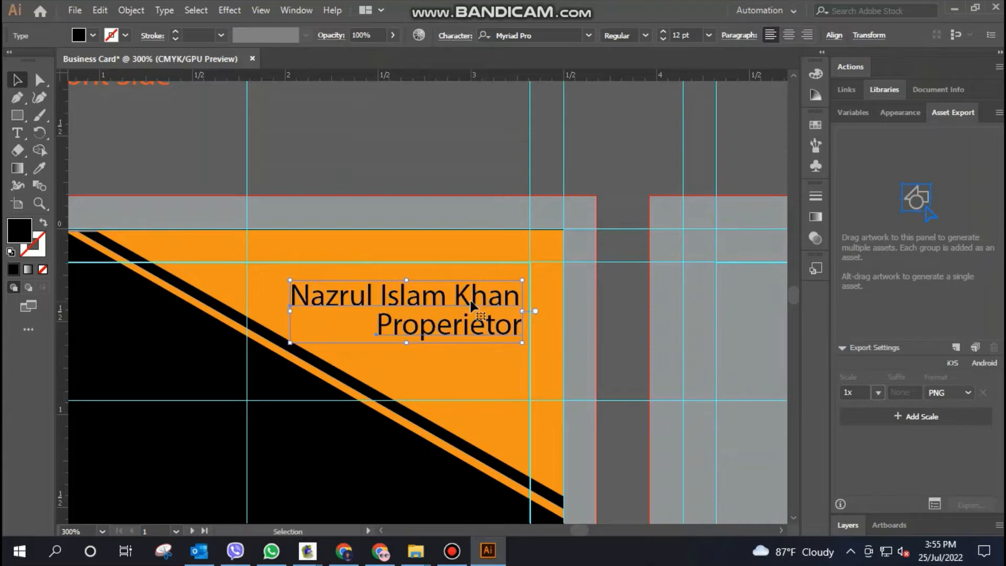
pyautogui.moveTo(476, 304); pyautogui.dragTo(481, 313)
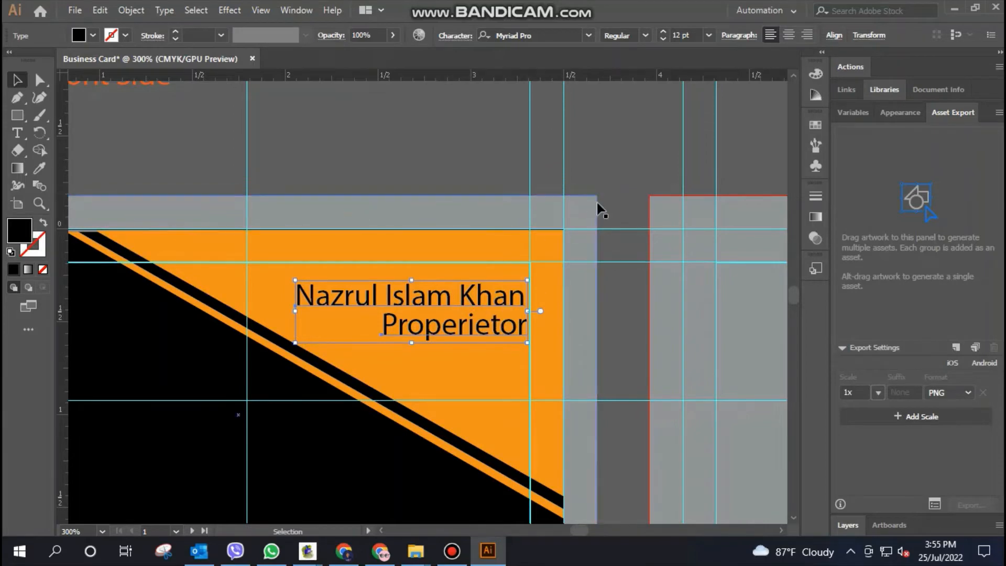
pyautogui.click(629, 171)
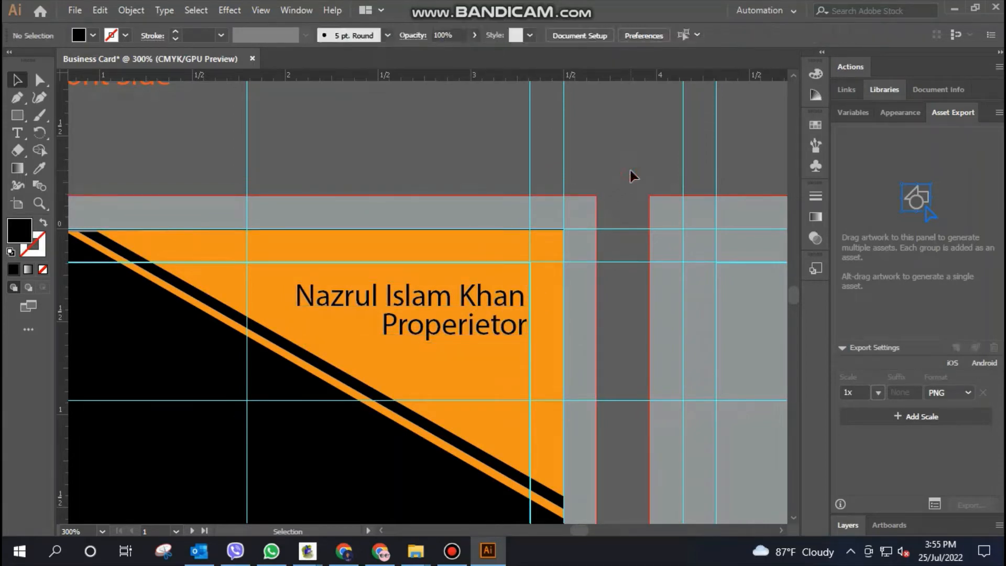
# Change the cardholder name's font to Berlin Sans FB
pyautogui.hotkey('ctrl', '-')
pyautogui.hotkey('ctrl', '-')
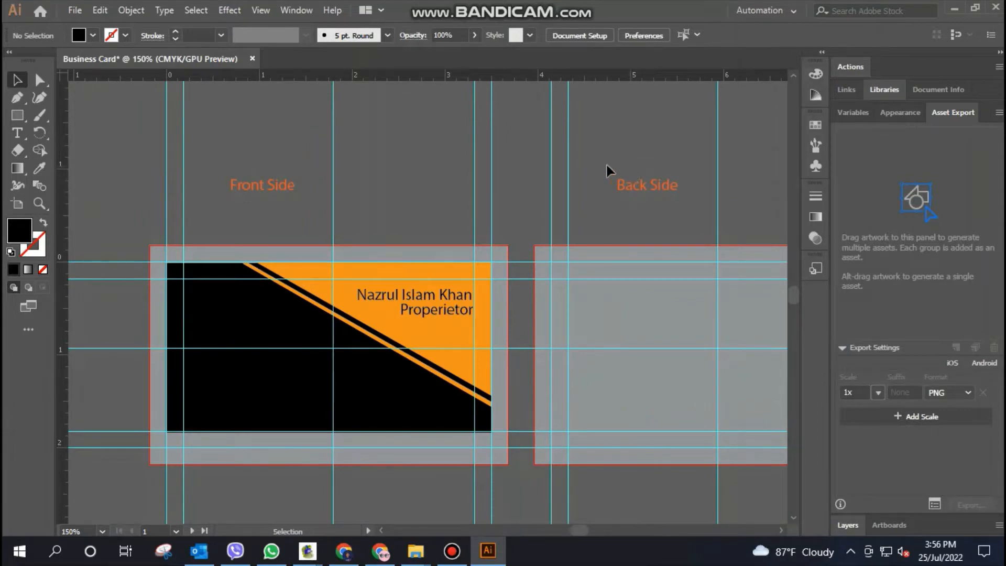
pyautogui.click(428, 296)
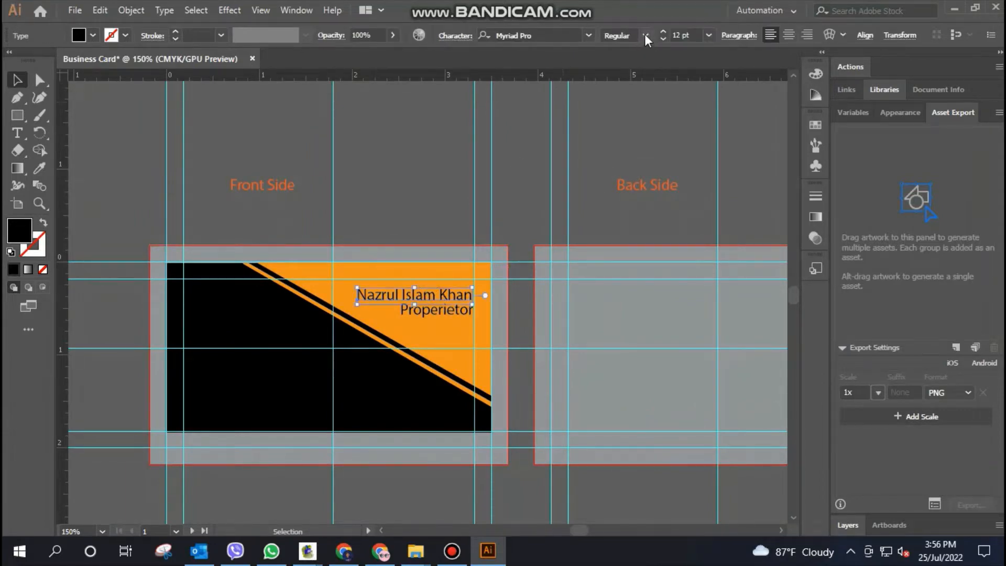
pyautogui.click(592, 35)
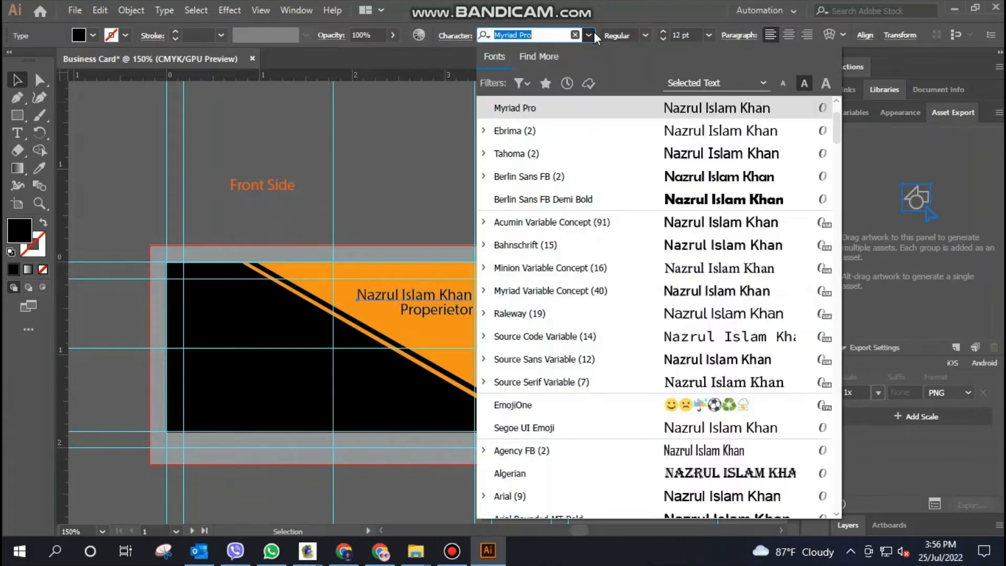
pyautogui.click(729, 183)
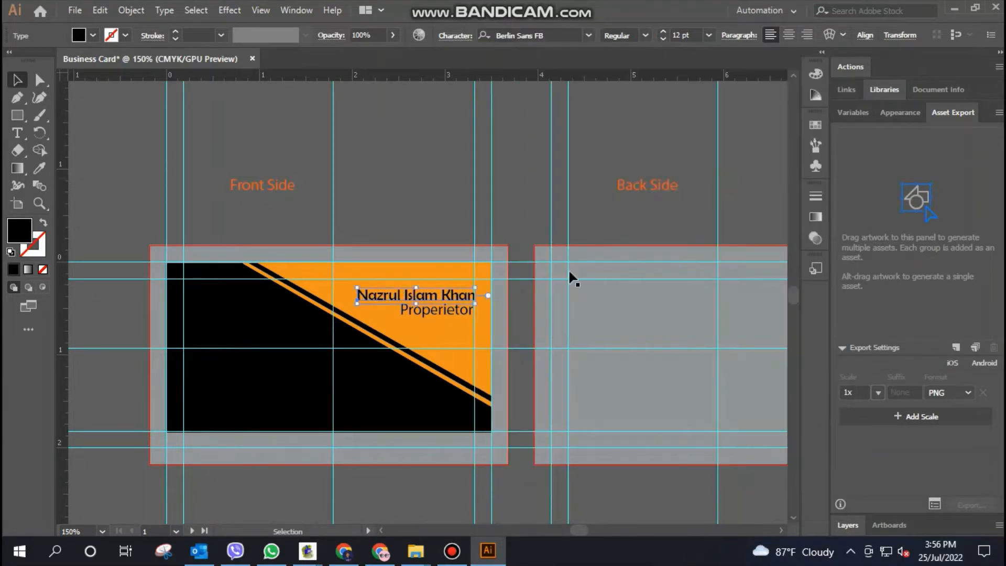
# Apply the name's font, Berlin Sans FB, to the "Properietor" job title as well
pyautogui.click(435, 314)
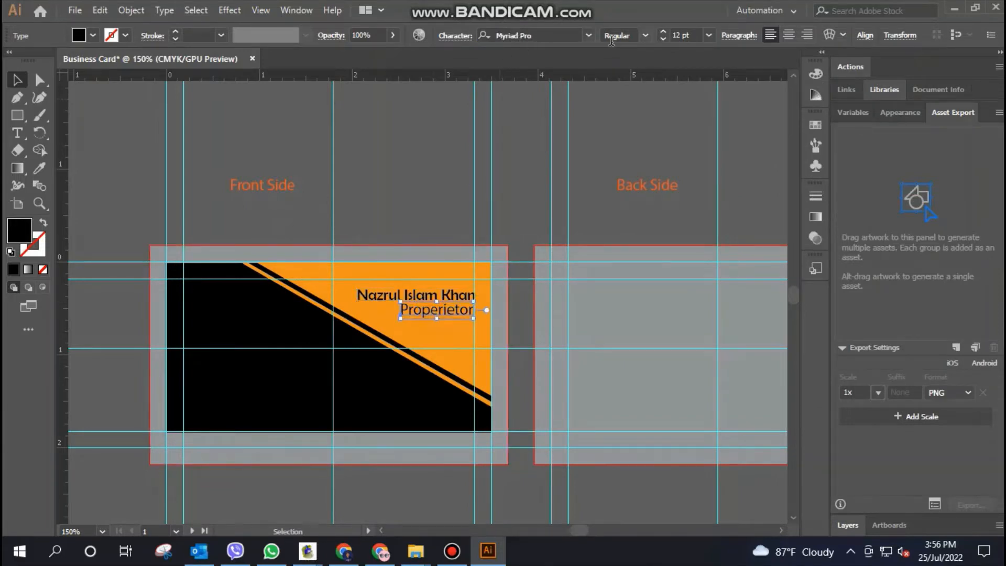
pyautogui.click(590, 132)
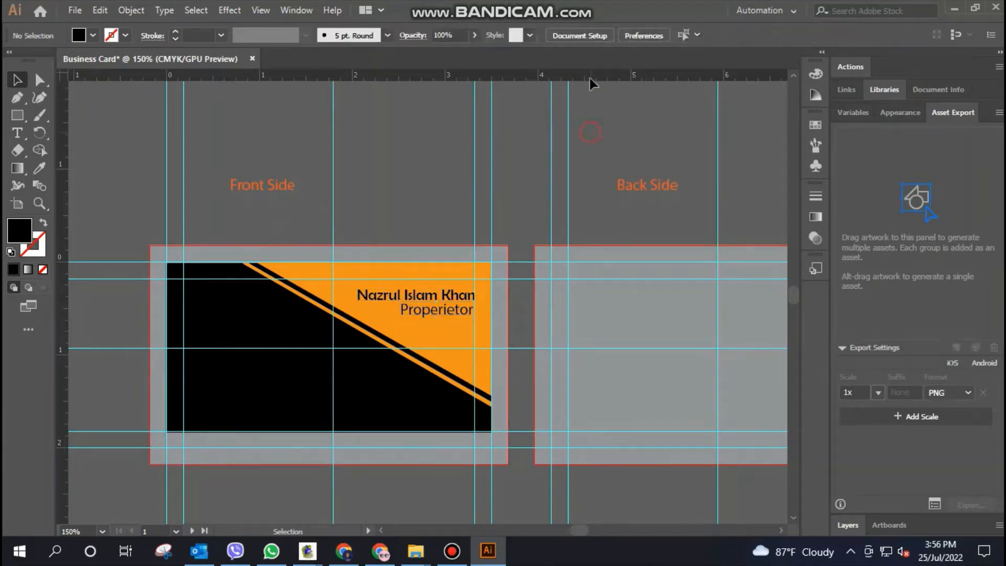
pyautogui.click(434, 297)
pyautogui.click(557, 37)
pyautogui.hotkey('ctrl', 'c')
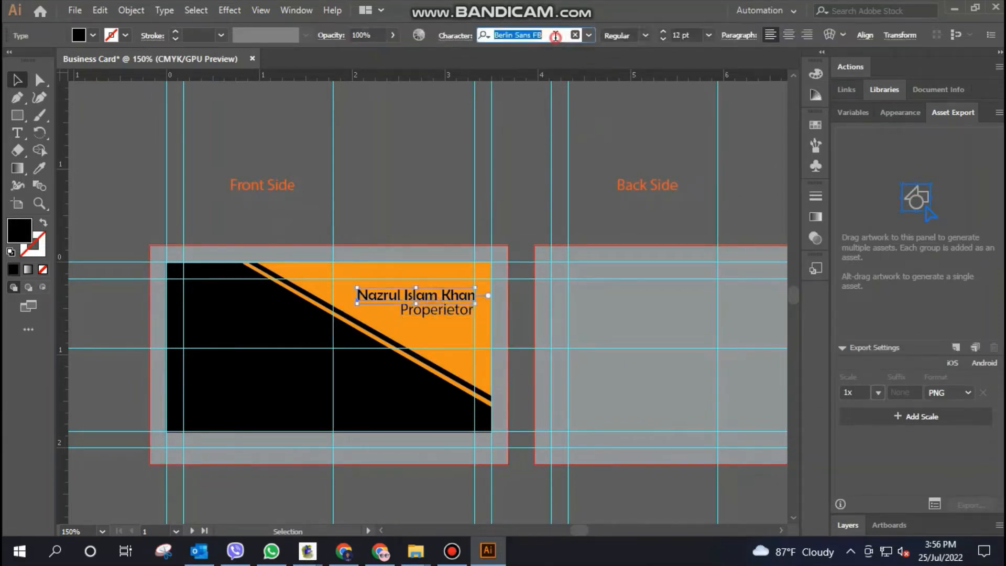
pyautogui.click(588, 172)
pyautogui.click(426, 309)
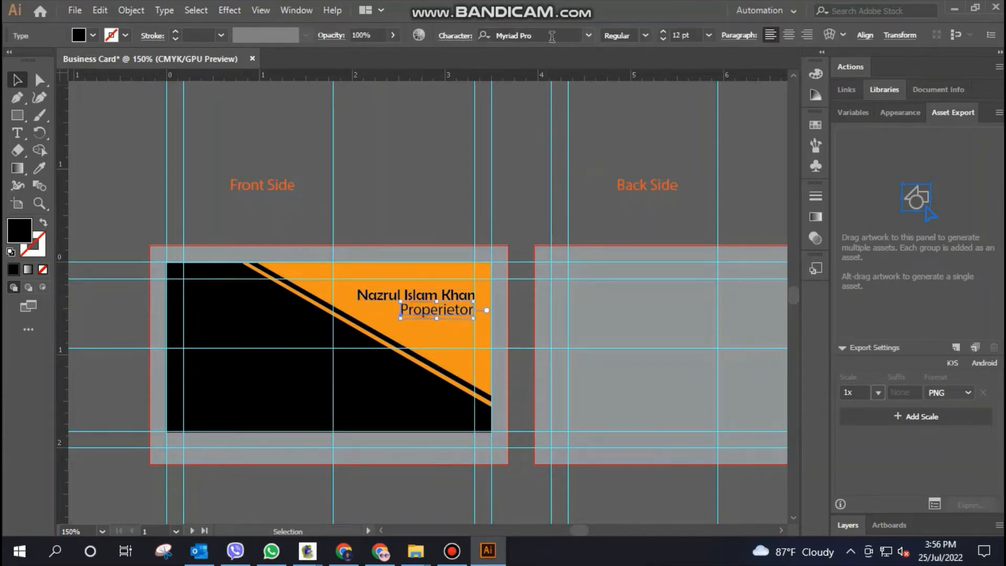
pyautogui.click(552, 36)
pyautogui.hotkey('ctrl', 'v')
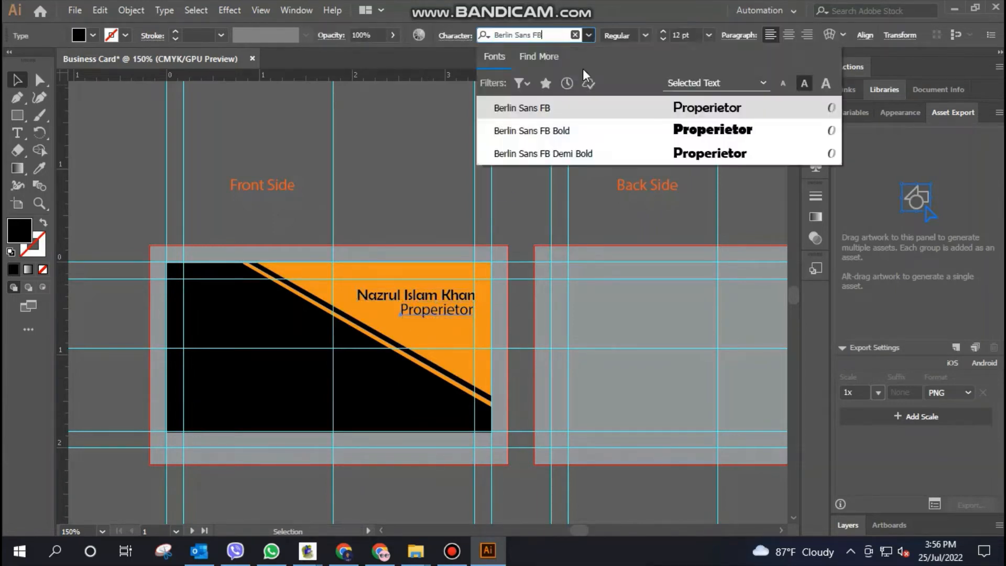
pyautogui.click(717, 108)
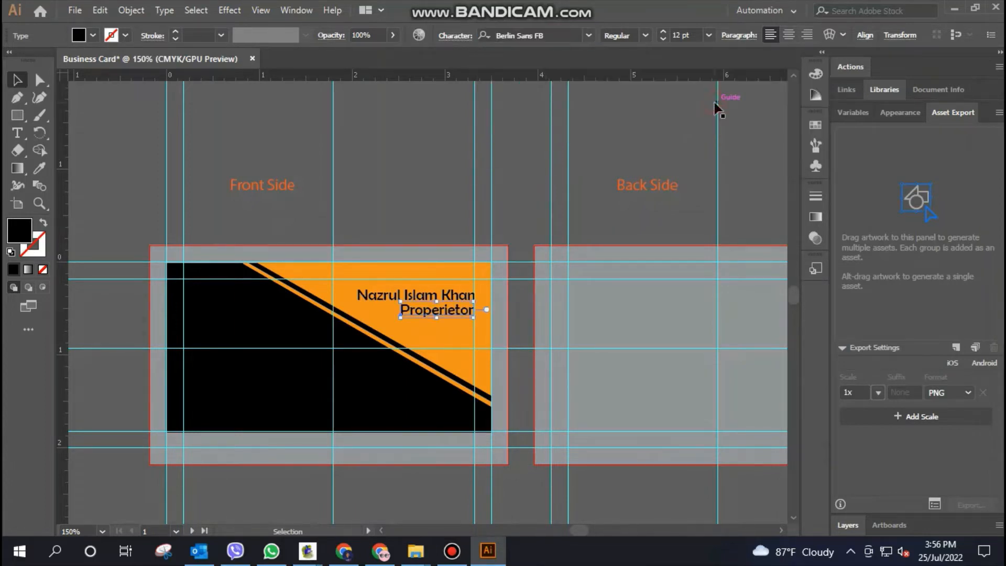
pyautogui.click(593, 154)
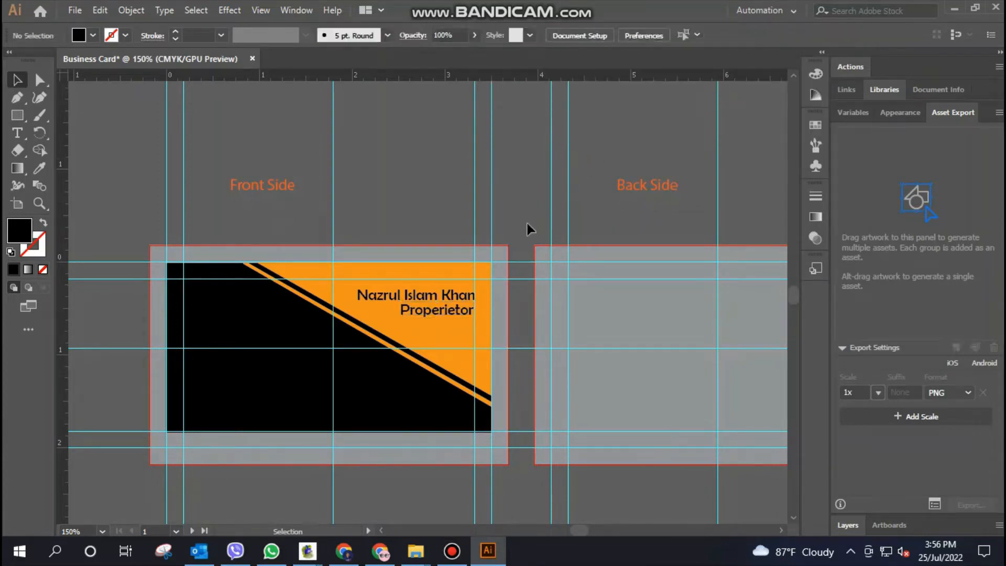
# Set the cardholder name's font size to 13 pt
pyautogui.click(427, 299)
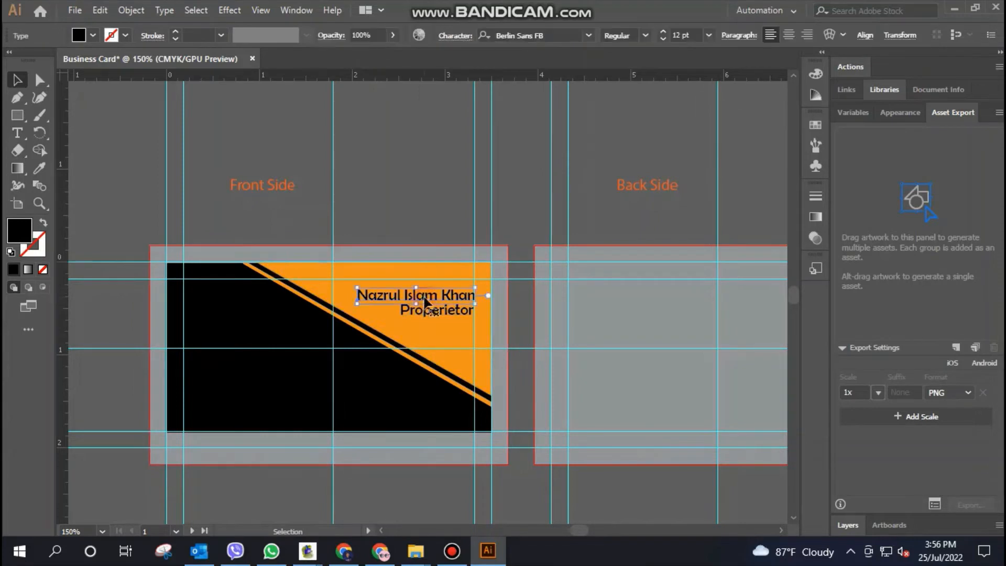
pyautogui.doubleClick(678, 35)
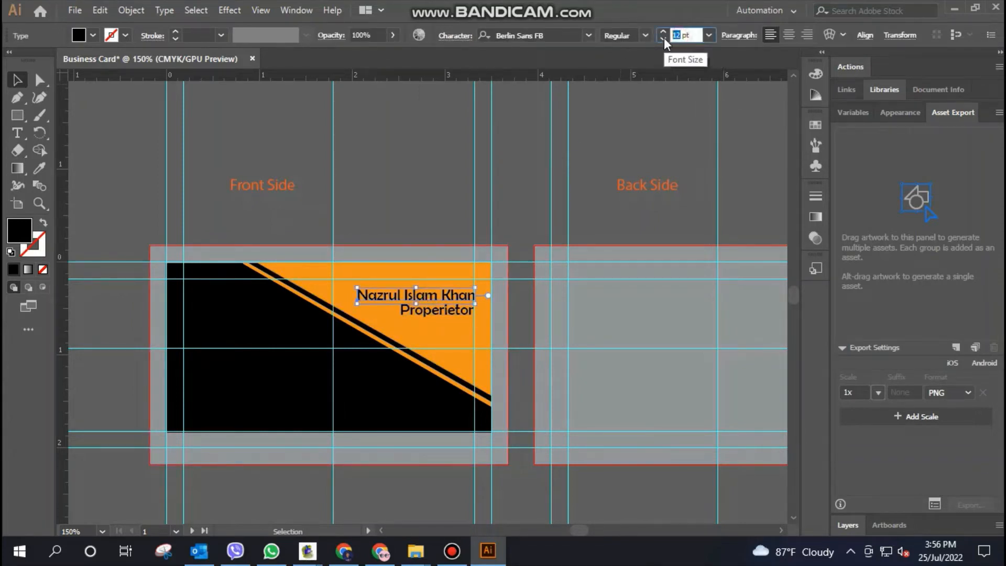
pyautogui.write('13')
pyautogui.press('Return')
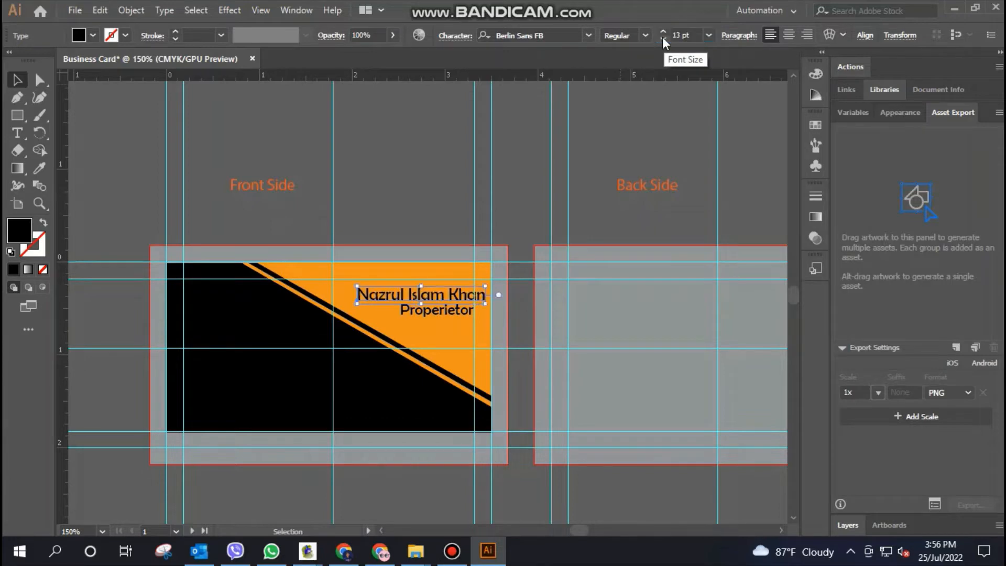
pyautogui.click(587, 225)
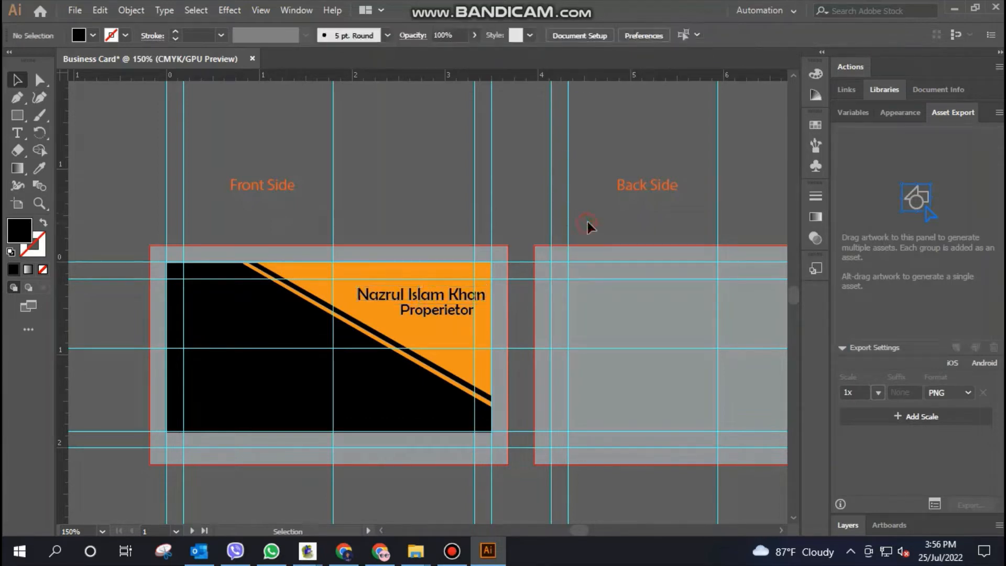
# Shift the enlarged name left so its right end lines up with the job title at the right inner guide
pyautogui.click(439, 297)
pyautogui.hotkey('ctrl', '+')
pyautogui.hotkey('ctrl', '+')
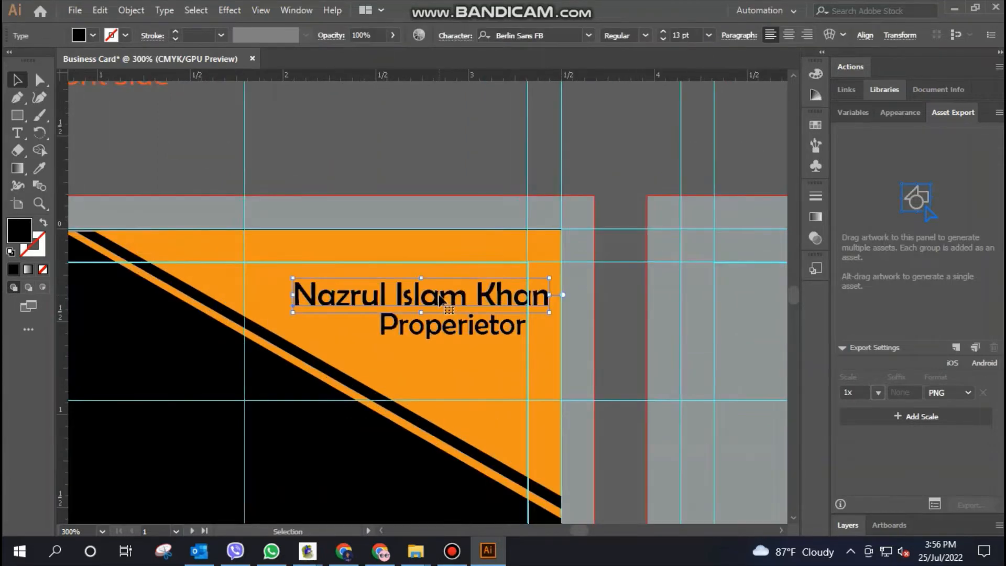
pyautogui.moveTo(446, 303); pyautogui.dragTo(422, 307)
pyautogui.click(616, 163)
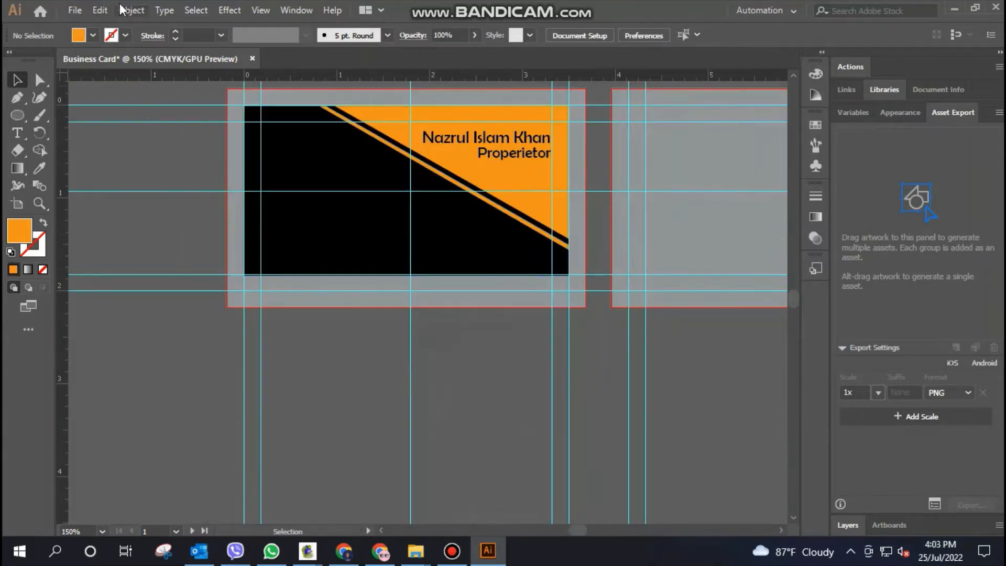
# Place the phone-call image from the Icon folder below the front card, about 0.43 in wide
pyautogui.click(75, 10)
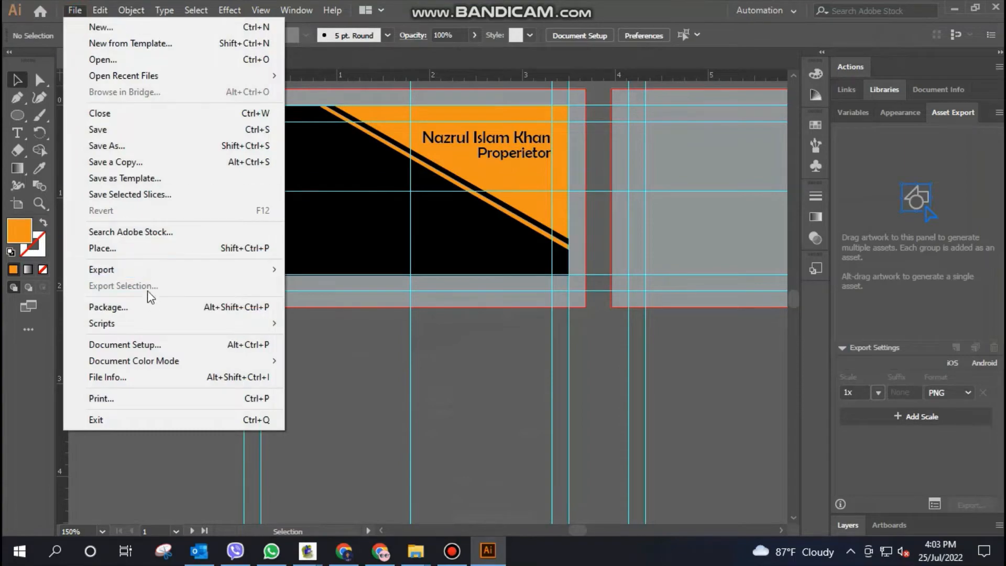
pyautogui.click(150, 252)
pyautogui.scroll(-10, 380, 232)
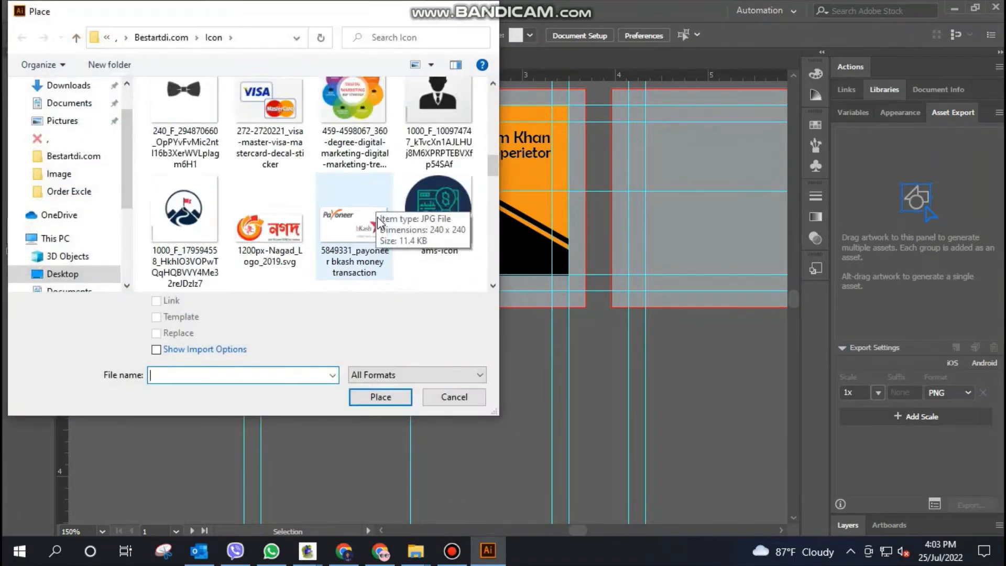
pyautogui.scroll(-10, 381, 232)
pyautogui.scroll(2, 404, 240)
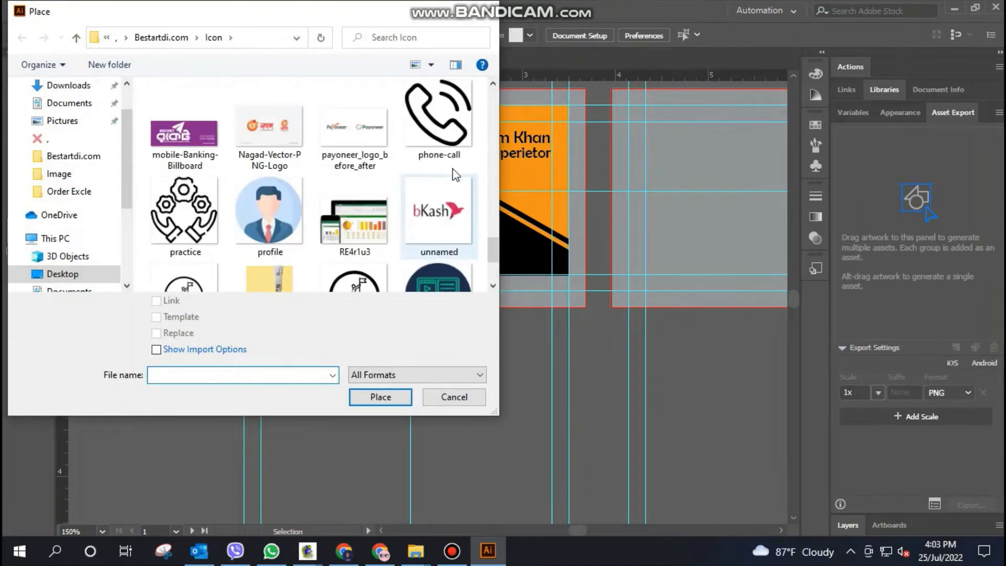
pyautogui.click(437, 120)
pyautogui.click(380, 396)
pyautogui.moveTo(312, 292); pyautogui.dragTo(353, 332)
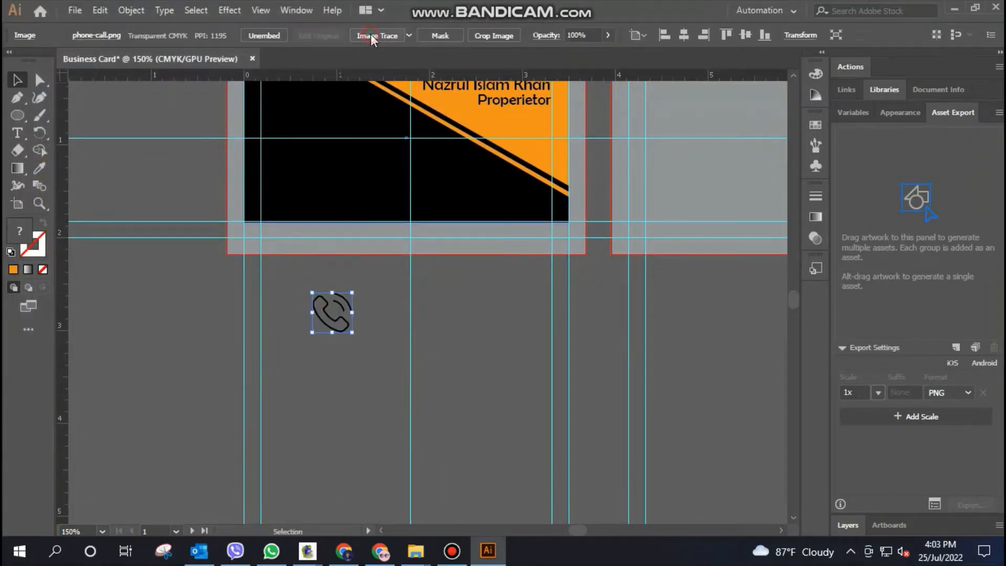
# Image Trace the phone icon in black and white with Ignore White enabled, and expand it into vector shapes
pyautogui.click(370, 35)
pyautogui.click(165, 37)
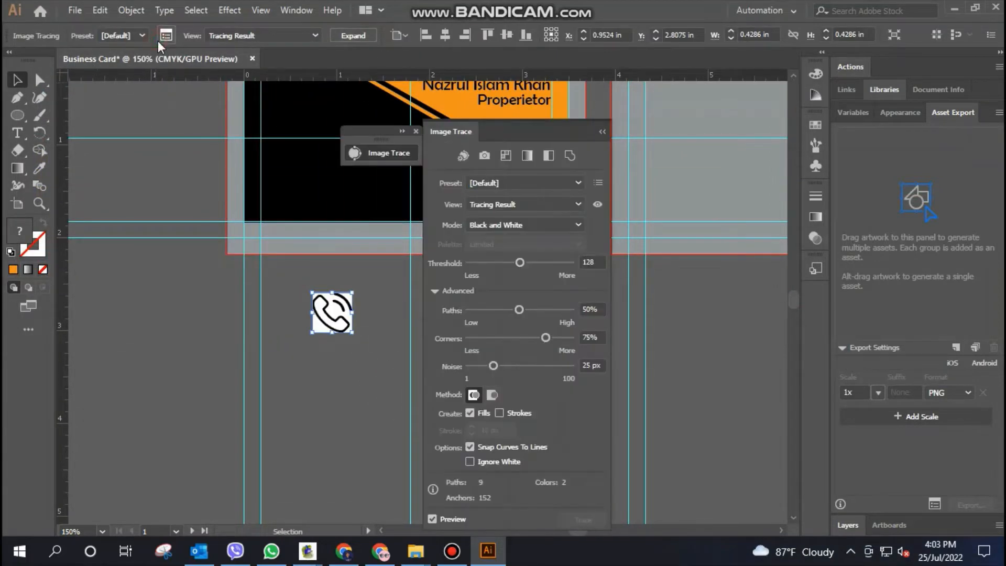
pyautogui.click(470, 462)
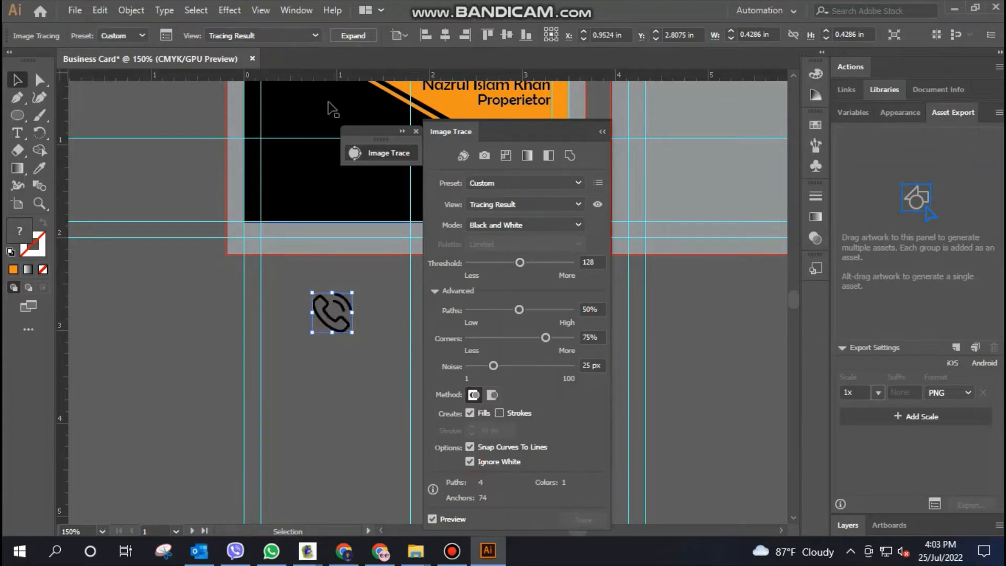
pyautogui.click(347, 36)
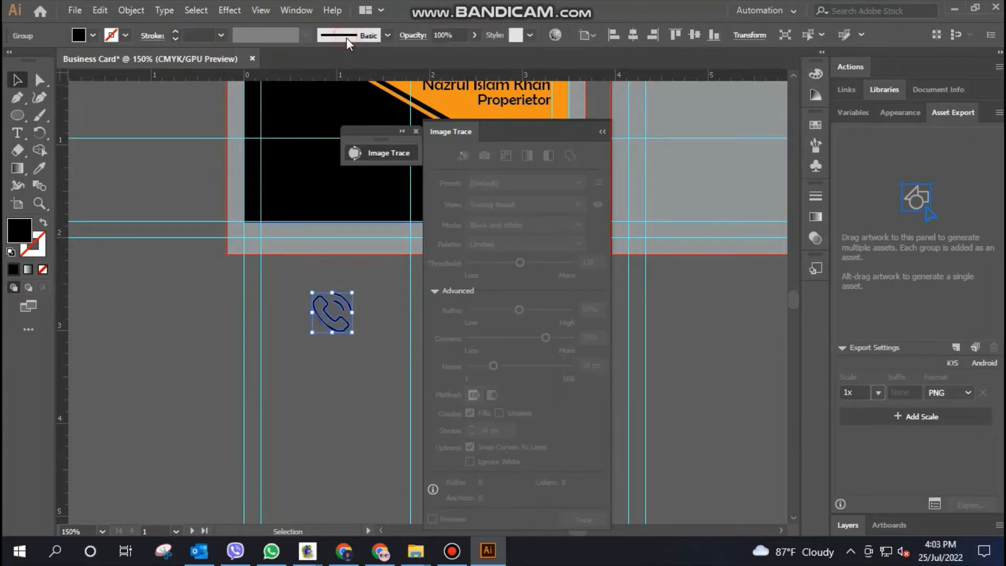
# Apply a black fill to the expanded phone icon and close the Image Trace settings
pyautogui.click(95, 35)
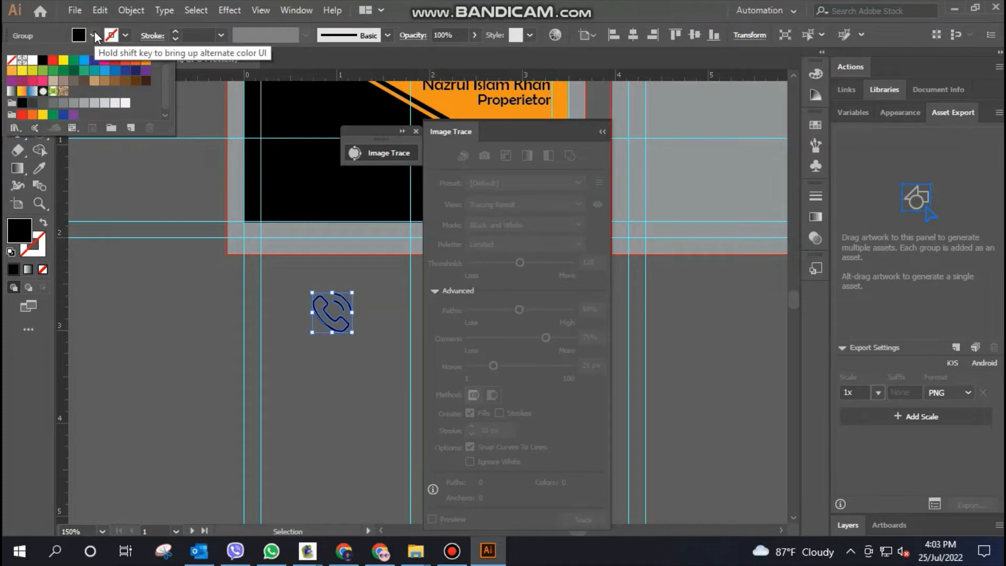
pyautogui.click(43, 60)
pyautogui.click(605, 130)
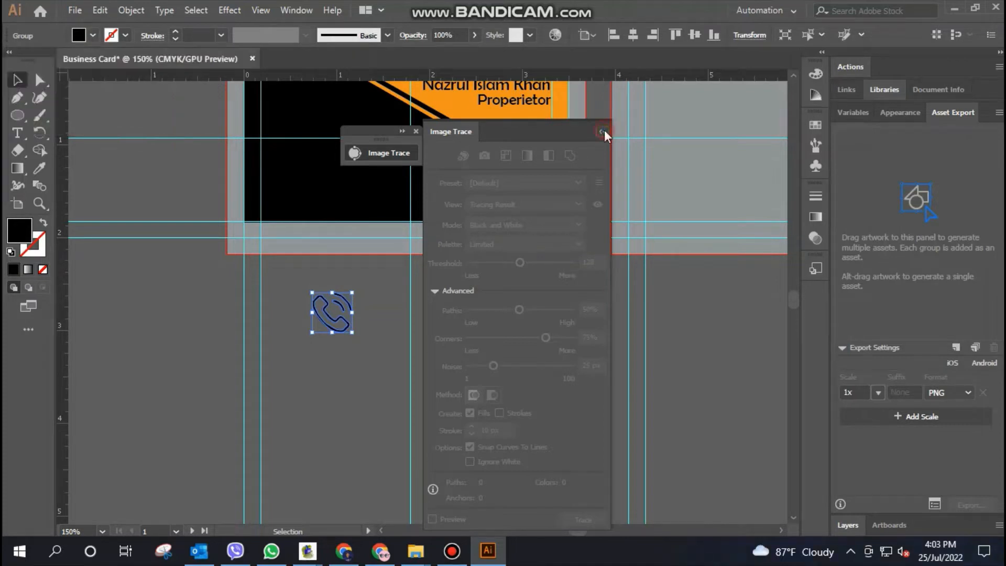
pyautogui.click(416, 131)
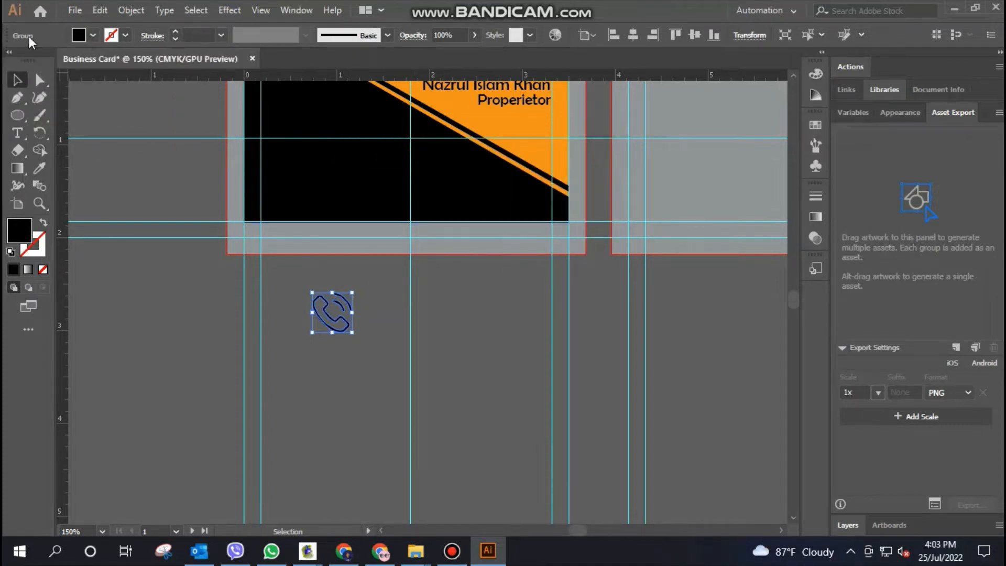
# Draw a circle about 0.5 in across just below the phone icon and fill it white
pyautogui.click(20, 115)
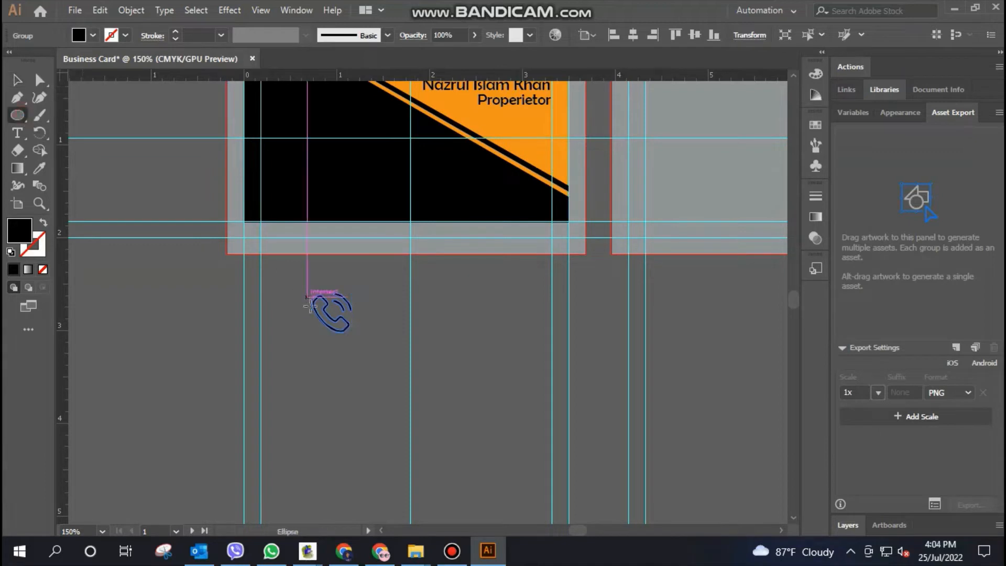
pyautogui.moveTo(321, 377); pyautogui.dragTo(352, 408)
pyautogui.click(18, 79)
pyautogui.click(93, 35)
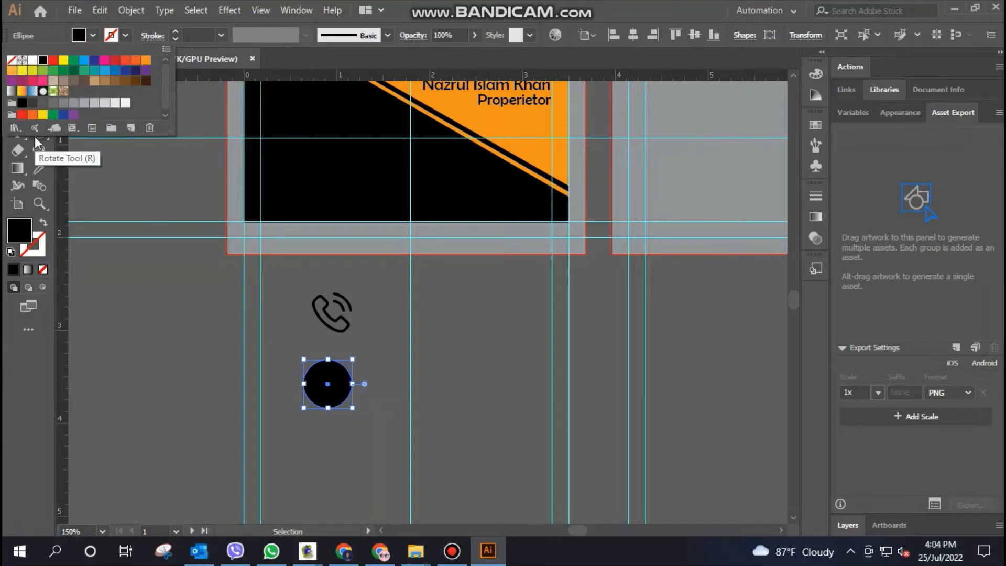
pyautogui.click(33, 60)
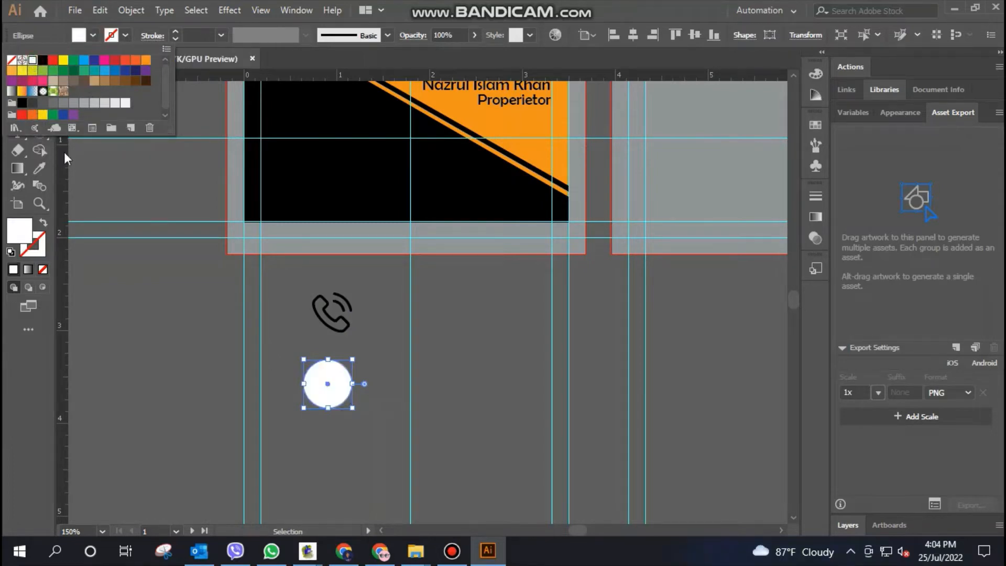
# Bring the black phone icon in front of the white circle and place it inside, shrunk to fit
pyautogui.click(309, 309)
pyautogui.click(18, 79)
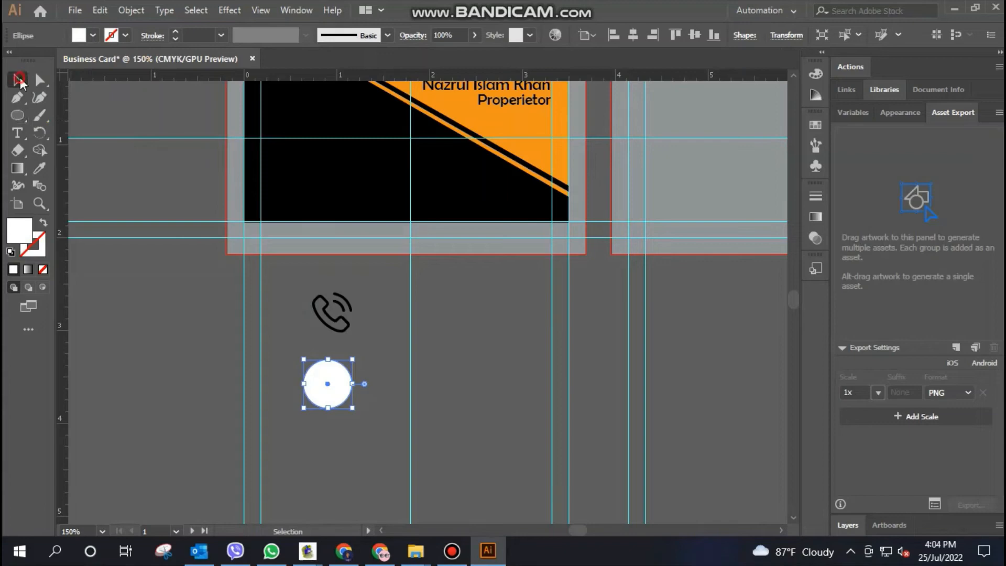
pyautogui.click(325, 317)
pyautogui.rightClick(333, 318)
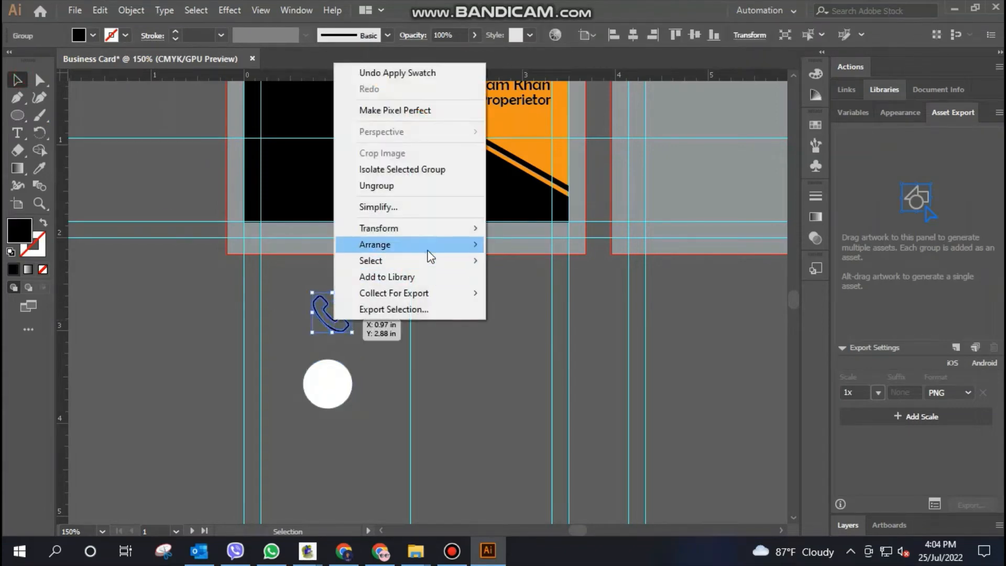
pyautogui.click(524, 245)
pyautogui.click(460, 353)
pyautogui.moveTo(340, 335); pyautogui.dragTo(330, 397)
pyautogui.click(381, 382)
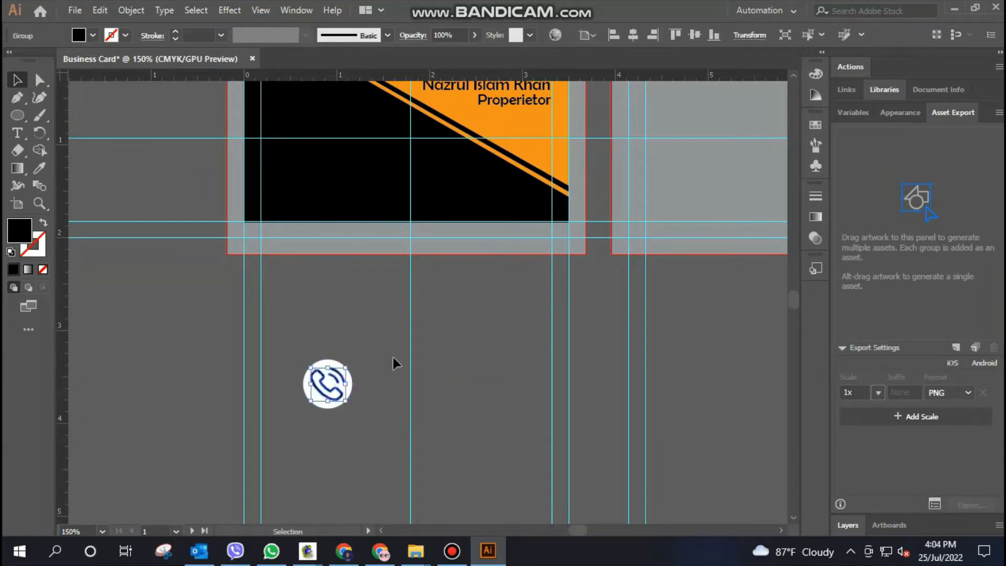
# Adjust the phone icon's position slightly within the white circle and group the icon with the circle
pyautogui.click(387, 362)
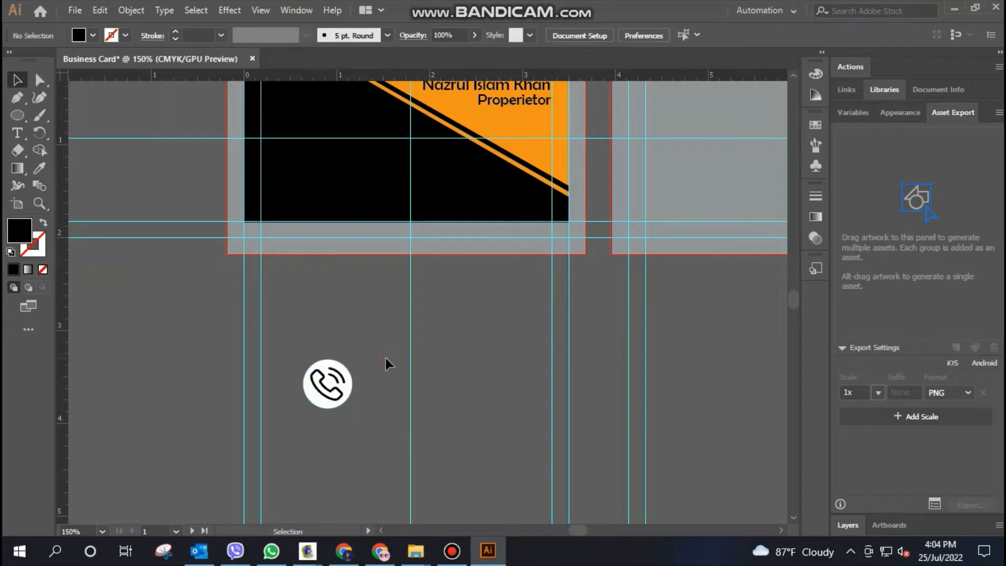
pyautogui.click(315, 402)
pyautogui.hotkey('ctrl', '=')
pyautogui.hotkey('ctrl', '=')
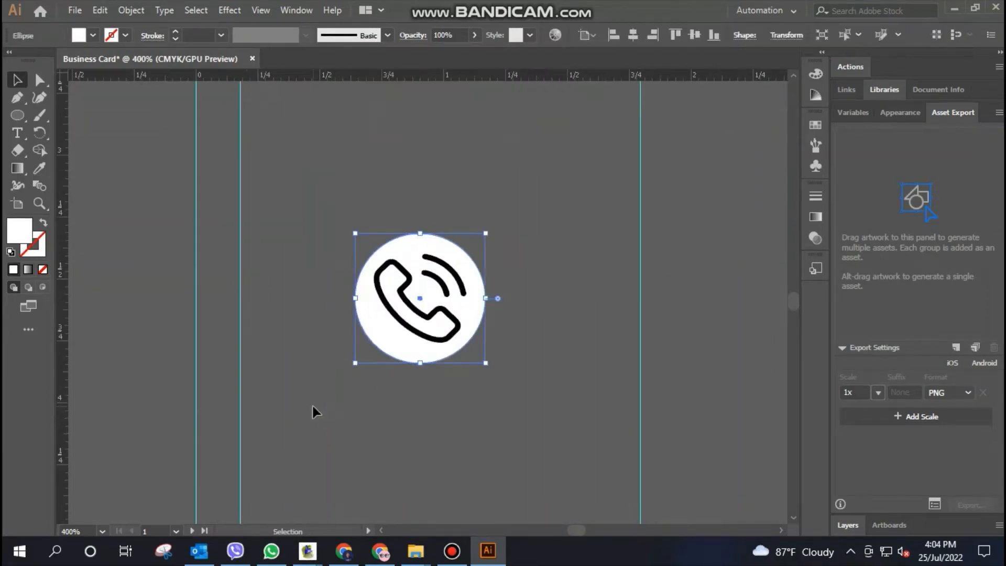
pyautogui.click(516, 432)
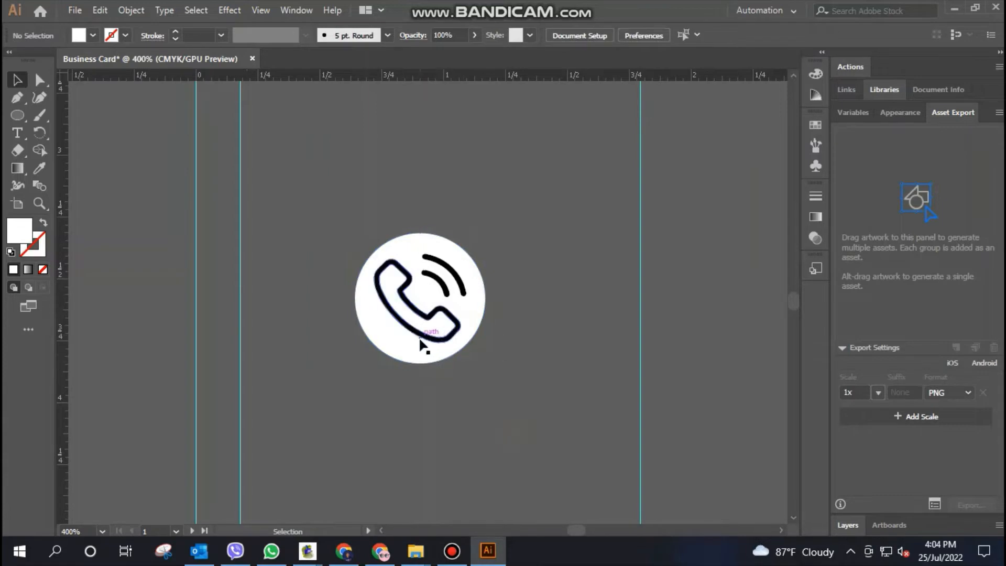
pyautogui.moveTo(419, 336); pyautogui.dragTo(416, 339)
pyautogui.click(494, 414)
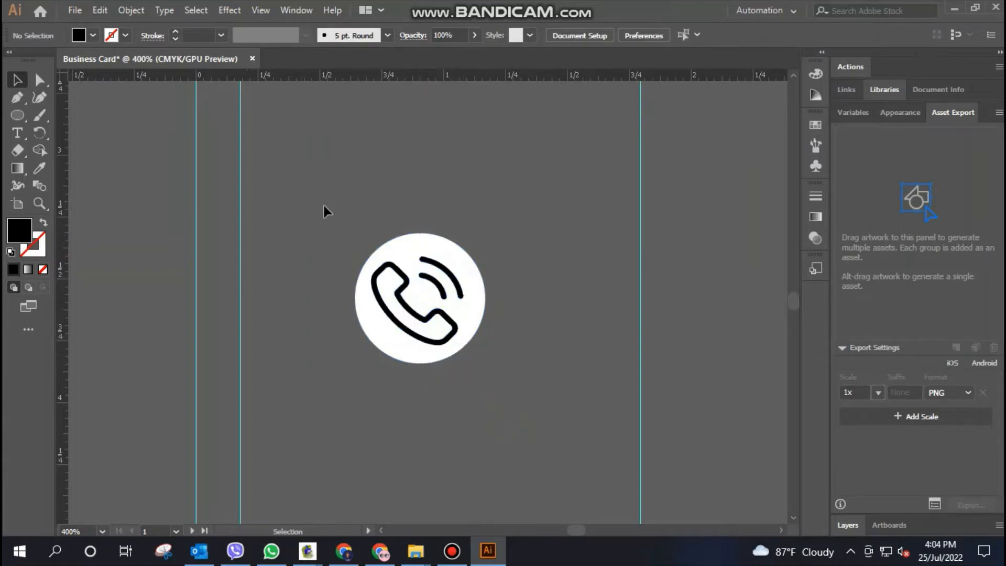
pyautogui.hotkey('ctrl', 'a')
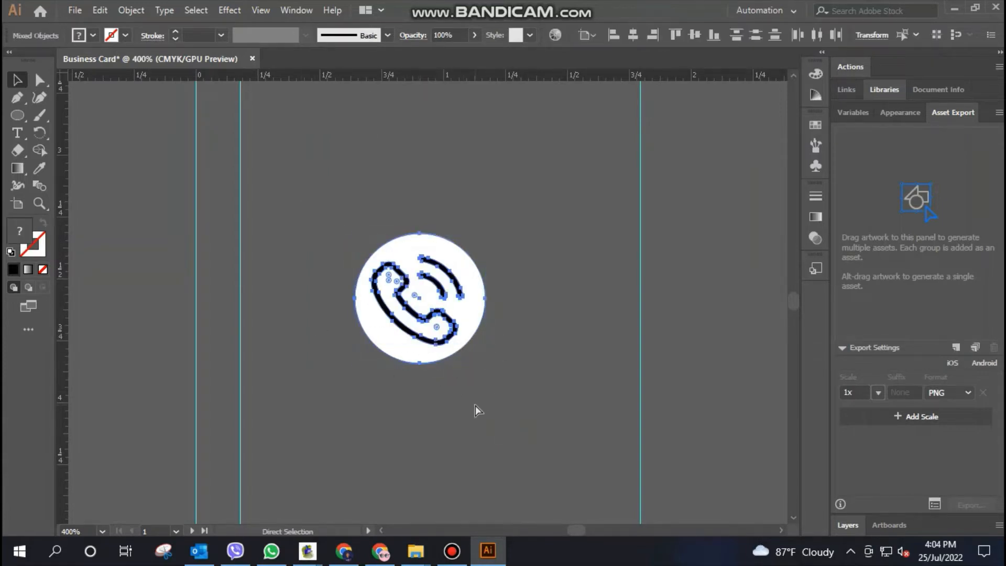
pyautogui.hotkey('ctrl', 'g')
# Move the grouped phone icon onto the front card's lower black area and scale it to about 0.26 in wide
pyautogui.hotkey('ctrl', '-')
pyautogui.hotkey('ctrl', '-')
pyautogui.hotkey('ctrl', '-')
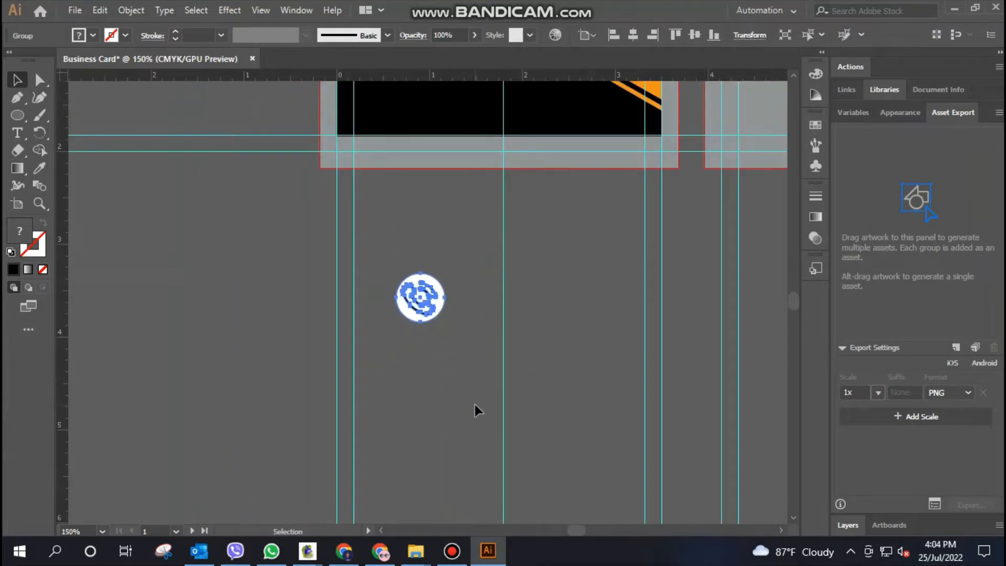
pyautogui.scroll(5, 477, 406)
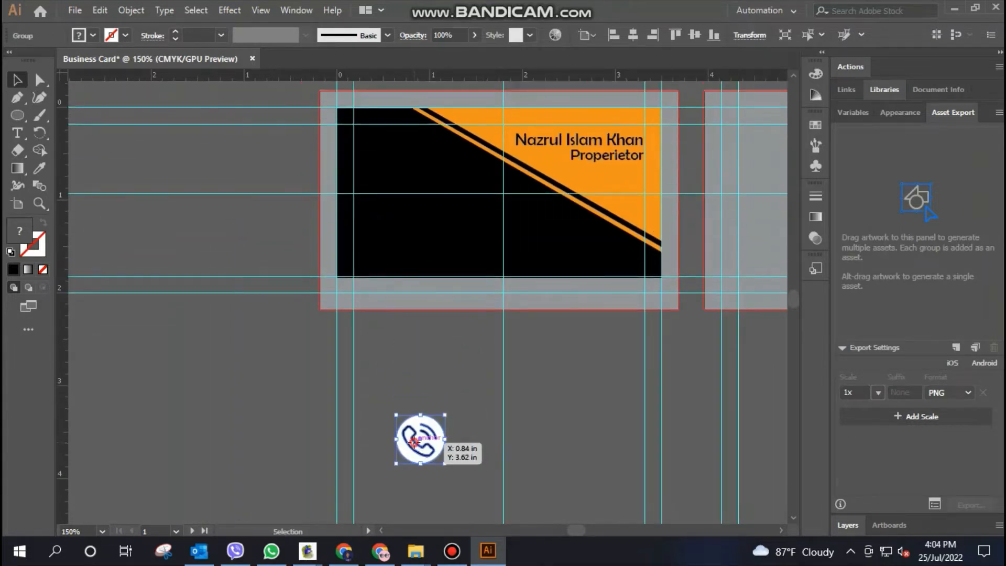
pyautogui.moveTo(414, 443); pyautogui.dragTo(520, 255)
pyautogui.click(613, 400)
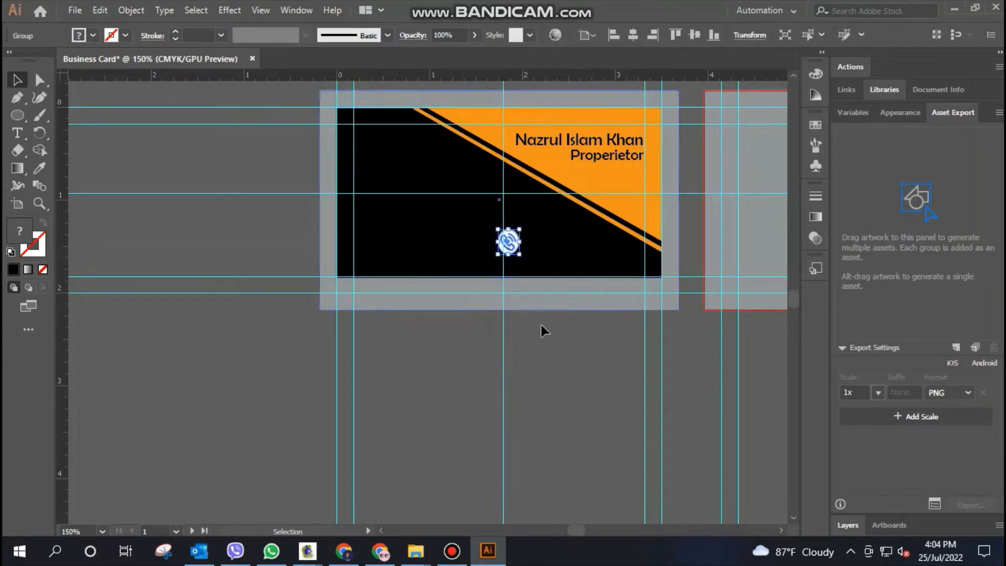
pyautogui.hotkey('ctrl', 'z')
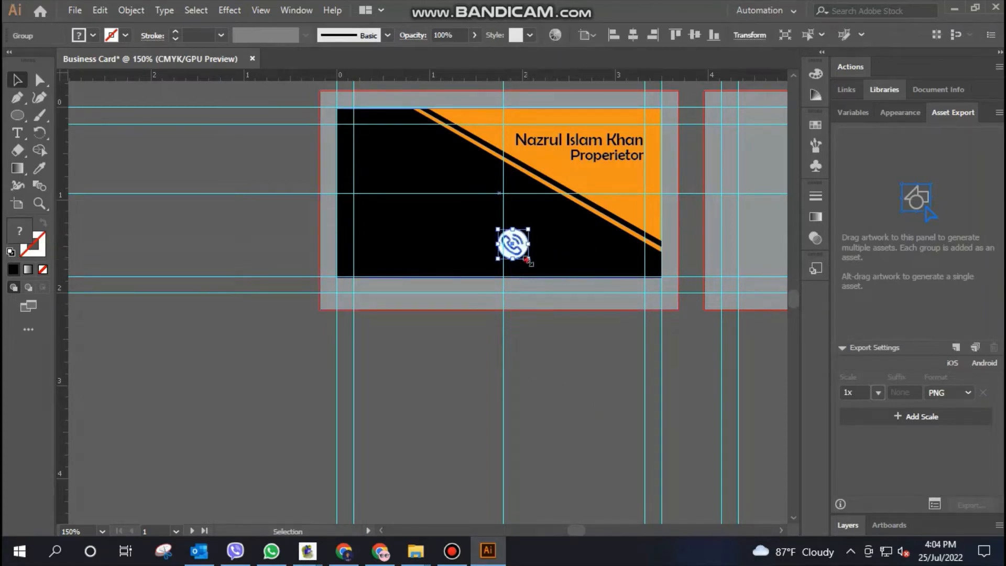
pyautogui.moveTo(528, 260); pyautogui.dragTo(512, 242)
pyautogui.click(550, 324)
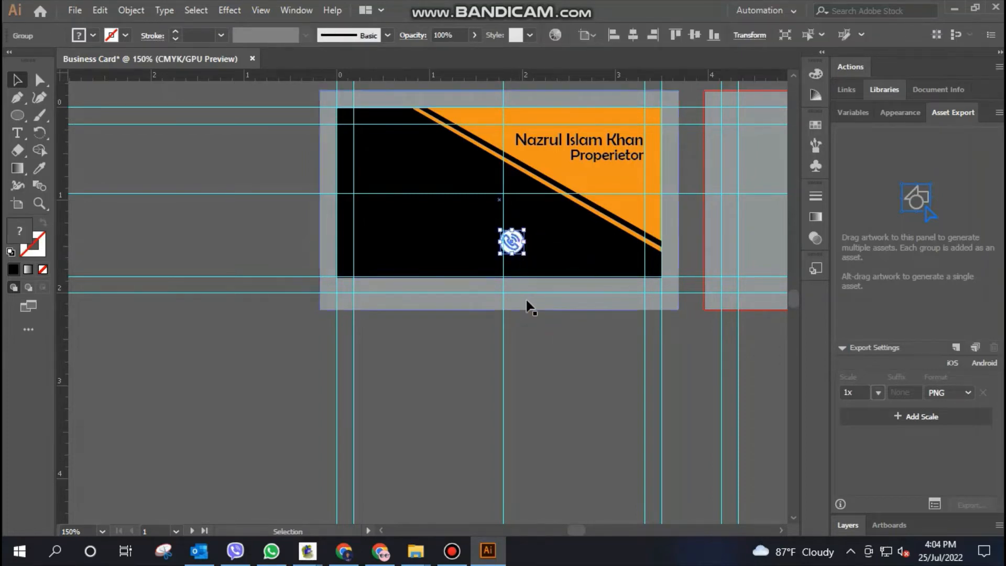
pyautogui.click(537, 361)
# Align the phone icon's left edge with the front card's vertical centre guide
pyautogui.hotkey('ctrl', '+')
pyautogui.hotkey('ctrl', '+')
pyautogui.hotkey('ctrl', '+')
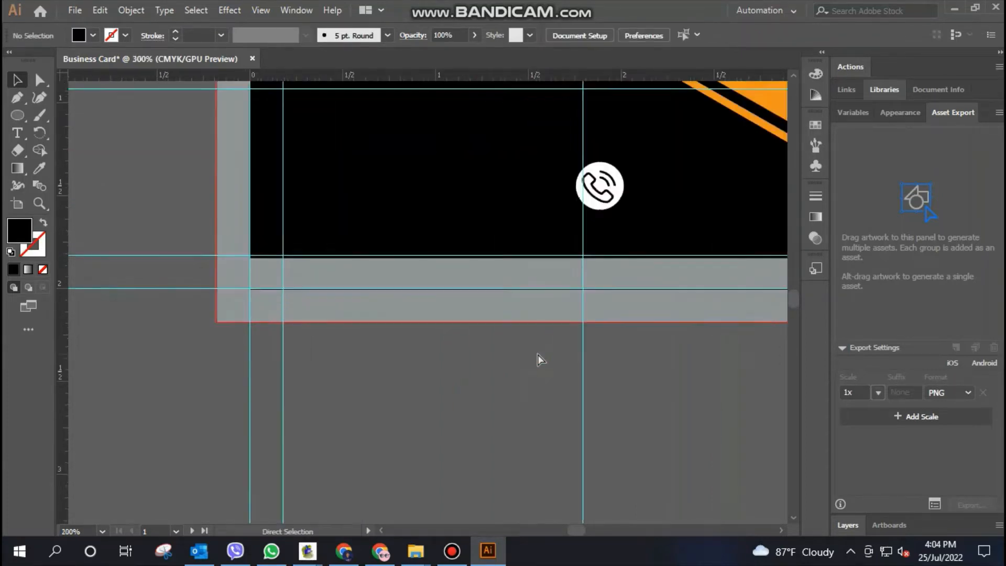
pyautogui.moveTo(540, 354); pyautogui.dragTo(310, 404)
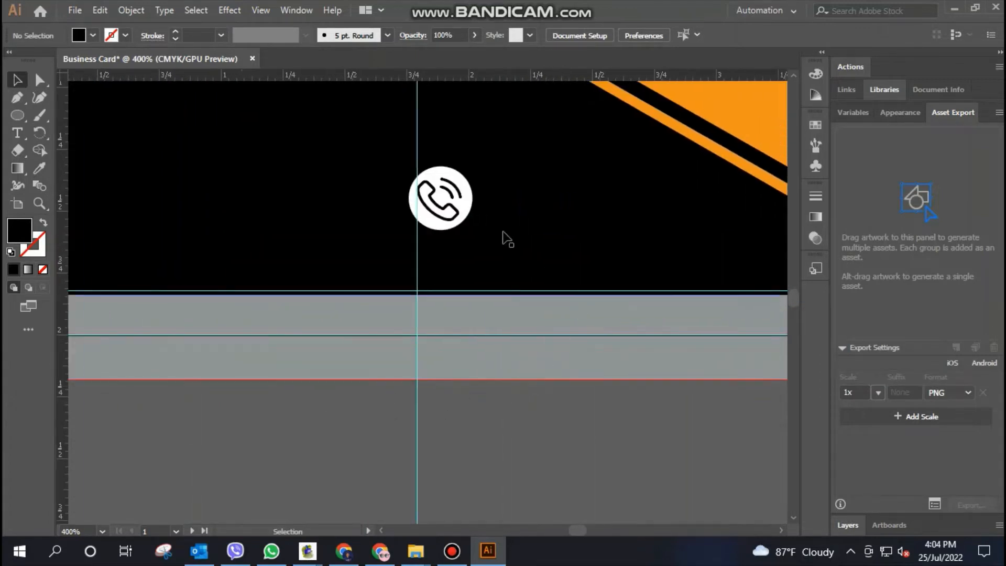
pyautogui.moveTo(450, 209); pyautogui.dragTo(452, 207)
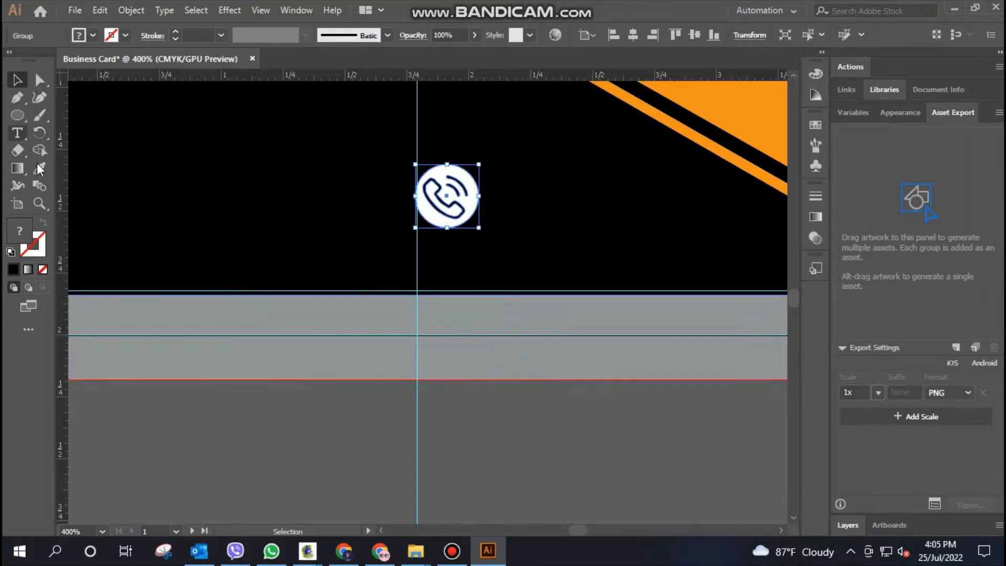
# Add a text line with the phone number beside the phone icon on the front card
pyautogui.scroll(2, 356, 355)
pyautogui.scroll(-1, 356, 355)
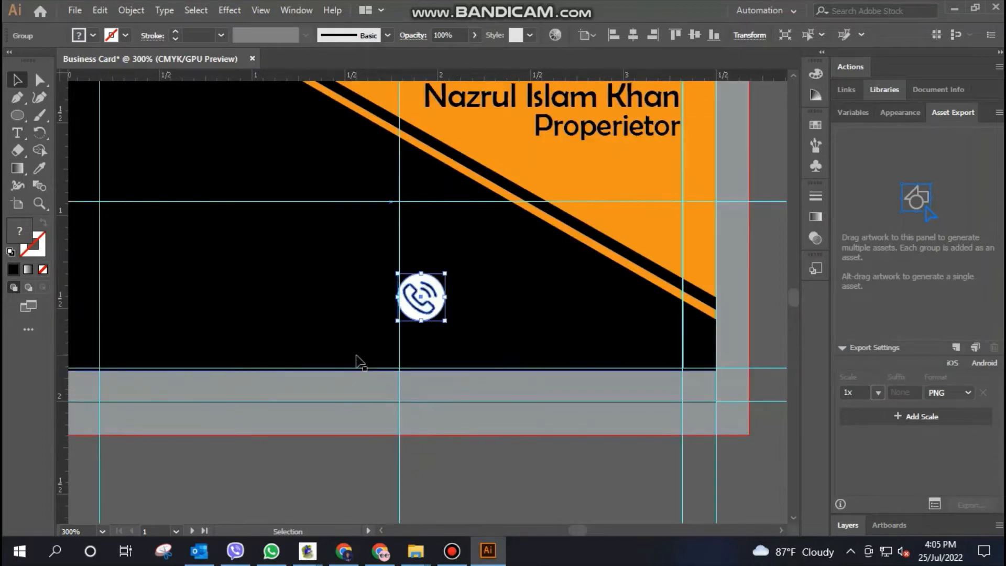
pyautogui.click(24, 127)
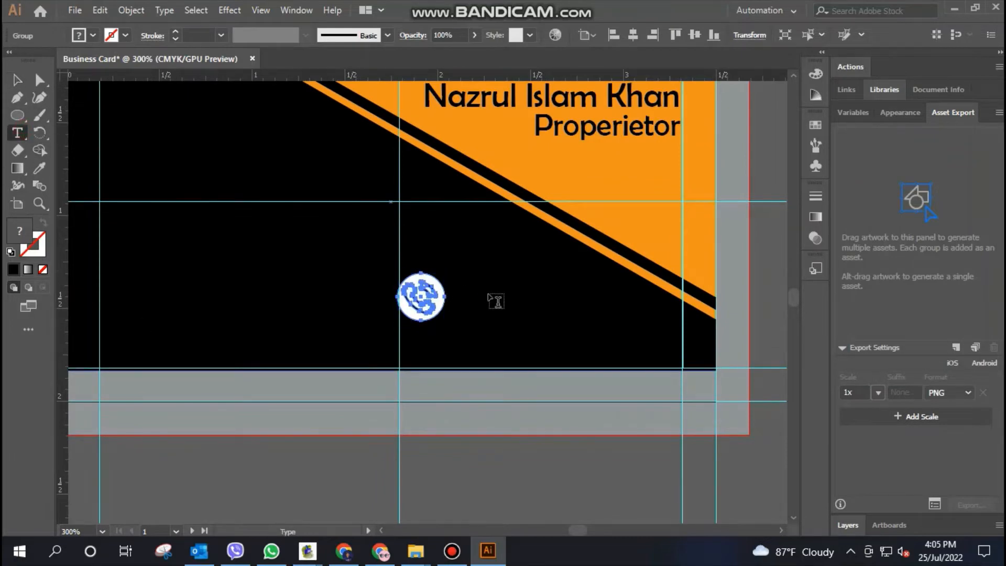
pyautogui.click(475, 285)
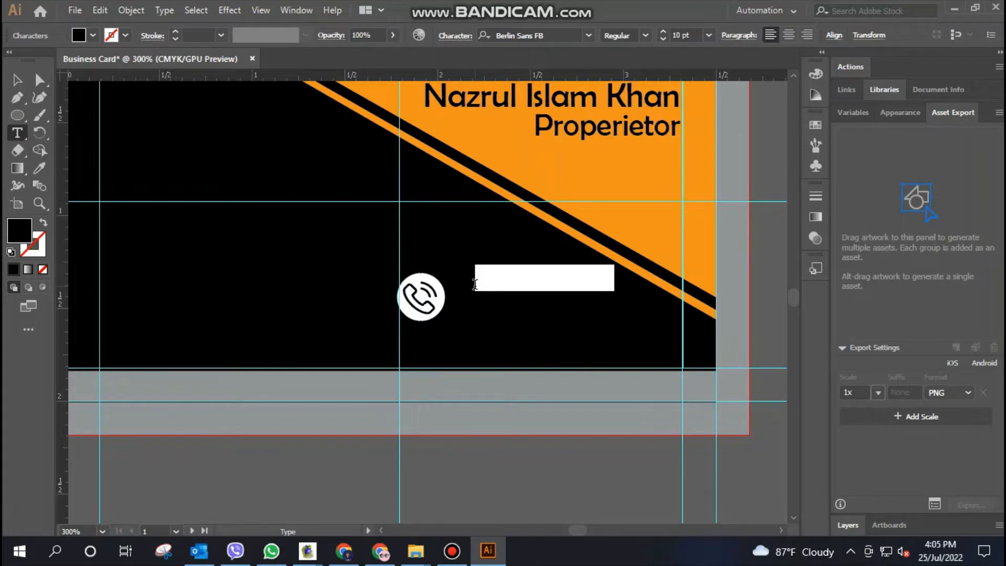
pyautogui.press('BackSpace')
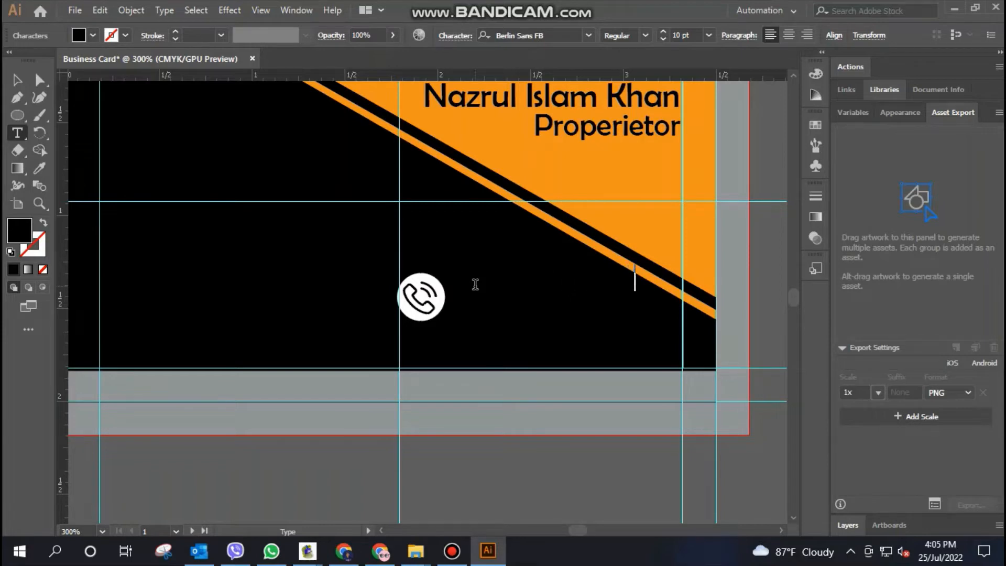
pyautogui.write('66')
# Apply a white fill to the phone number text
pyautogui.doubleClick(595, 281)
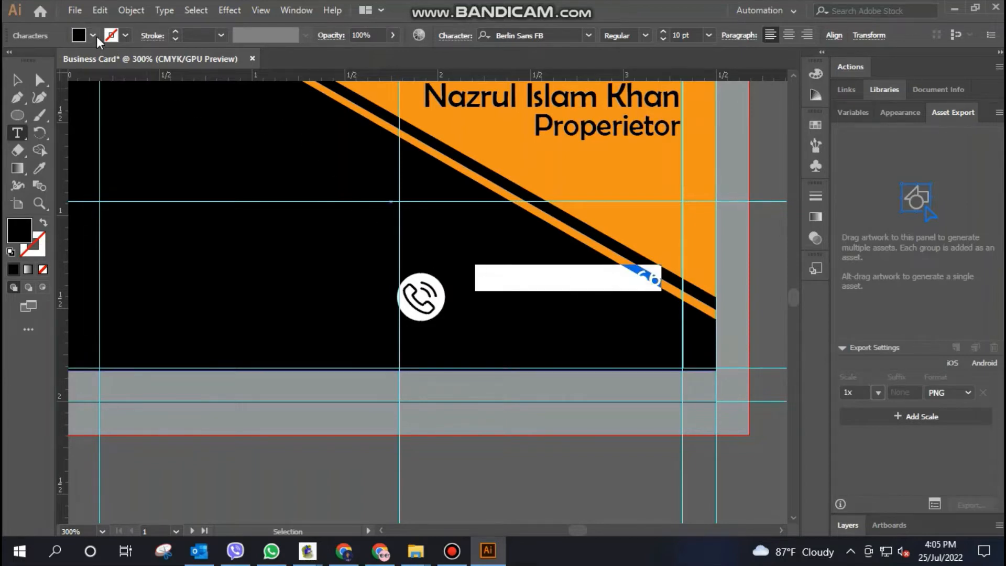
pyautogui.click(93, 35)
pyautogui.click(32, 60)
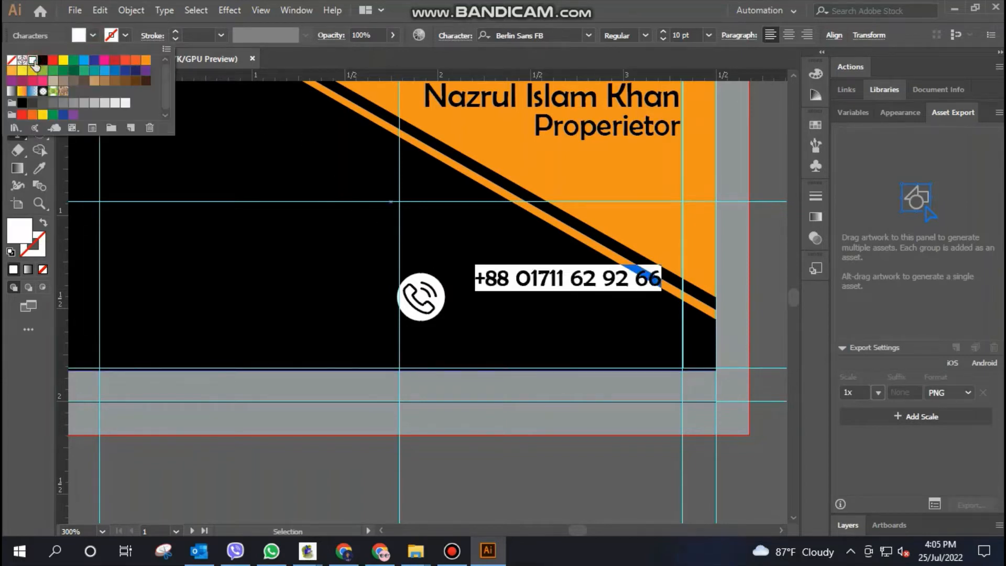
pyautogui.press('Escape')
pyautogui.press('Escape')
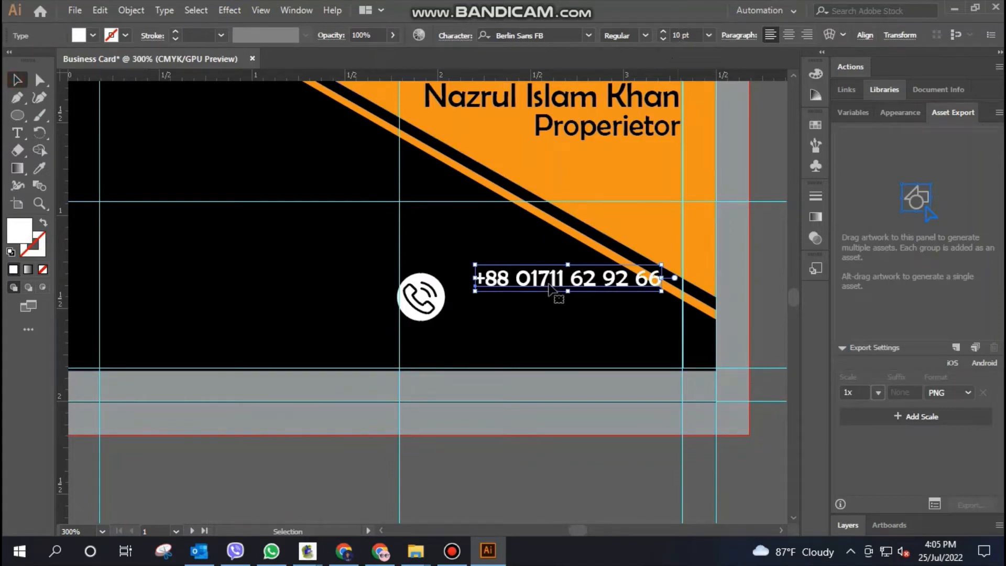
# Place the phone number close to the icon and add a copy directly below with different last two digits
pyautogui.moveTo(556, 277); pyautogui.dragTo(539, 312)
pyautogui.click(562, 338)
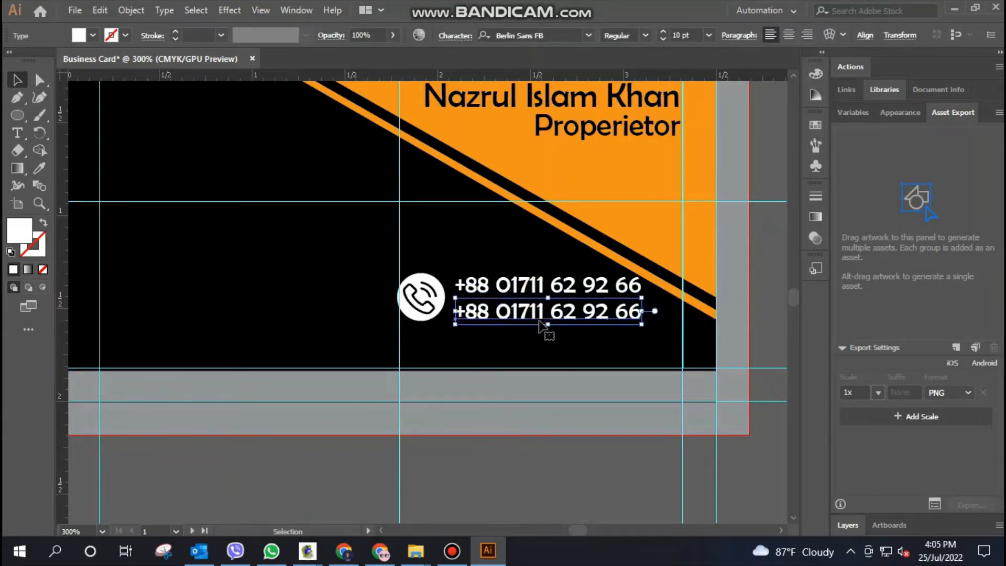
pyautogui.doubleClick(633, 315)
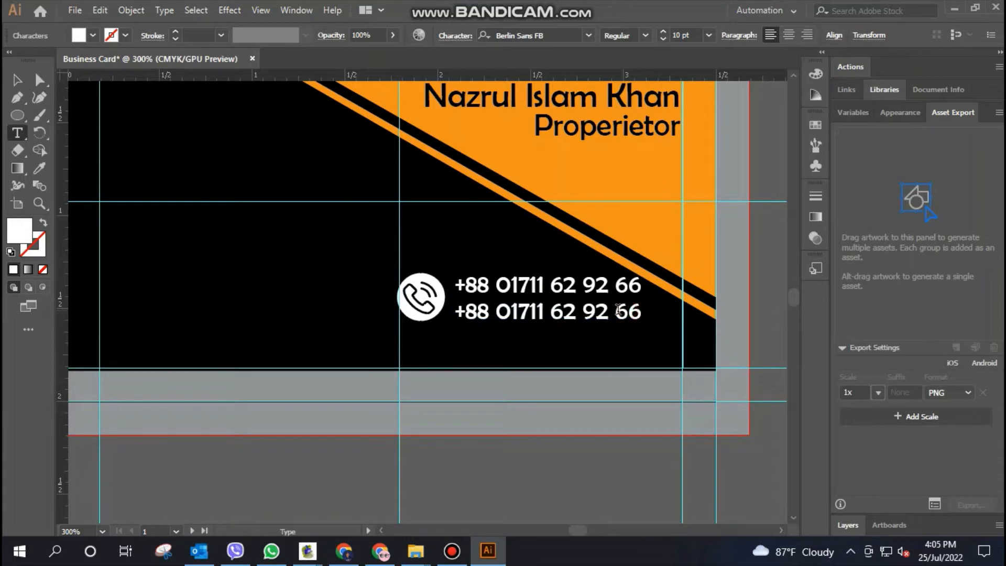
pyautogui.moveTo(612, 312); pyautogui.dragTo(642, 312)
pyautogui.write('55')
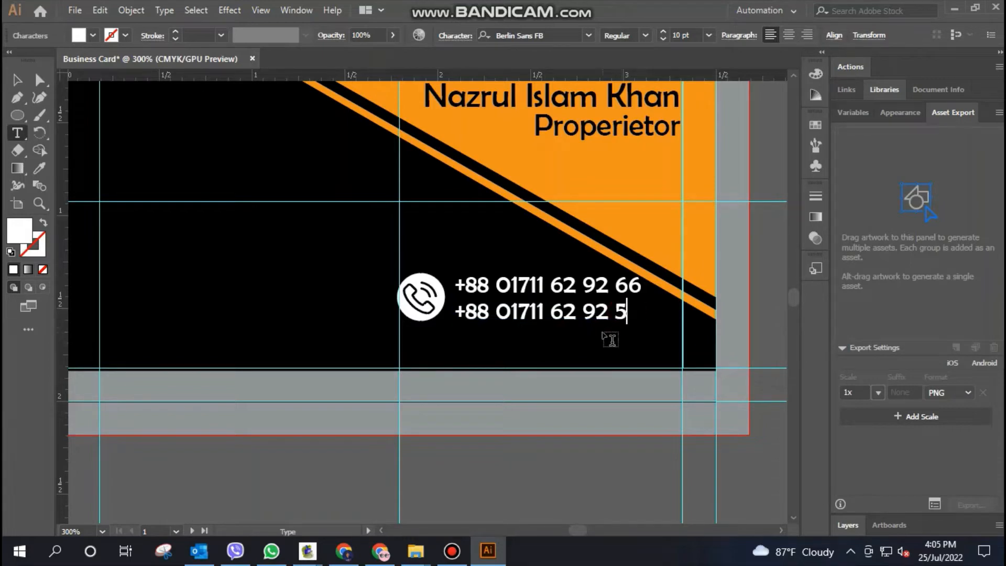
pyautogui.click(18, 80)
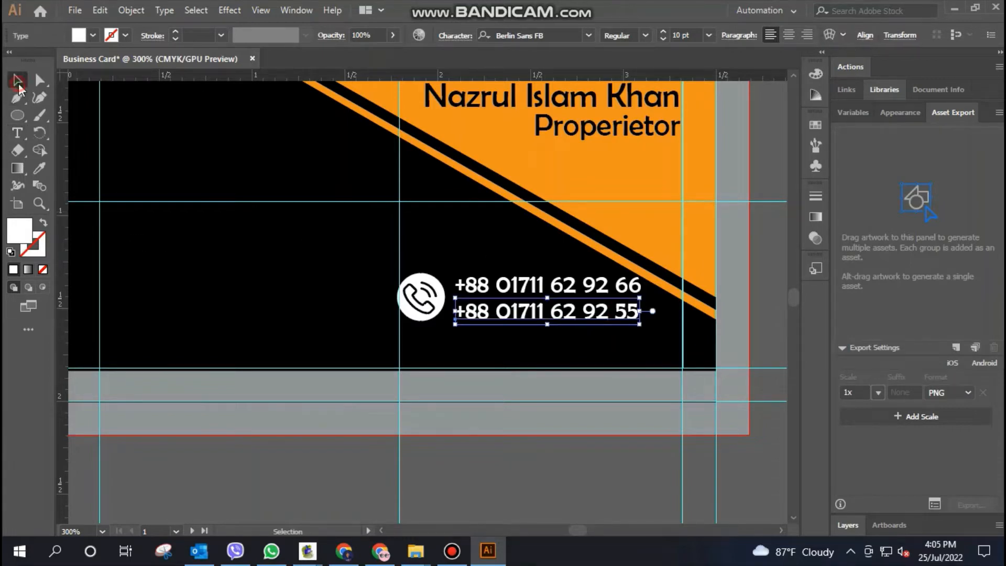
# Shift the phone icon and both phone numbers slightly left together and group them
pyautogui.click(515, 286)
pyautogui.keyDown('shift'); pyautogui.click(519, 314); pyautogui.keyUp('shift')
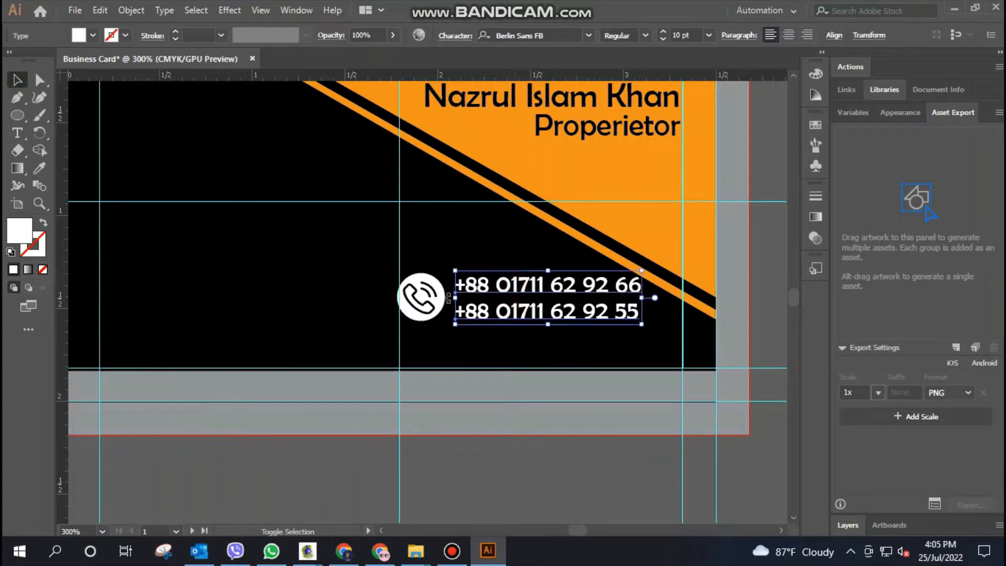
pyautogui.keyDown('shift'); pyautogui.click(420, 296); pyautogui.keyUp('shift')
pyautogui.moveTo(527, 287); pyautogui.dragTo(523, 289)
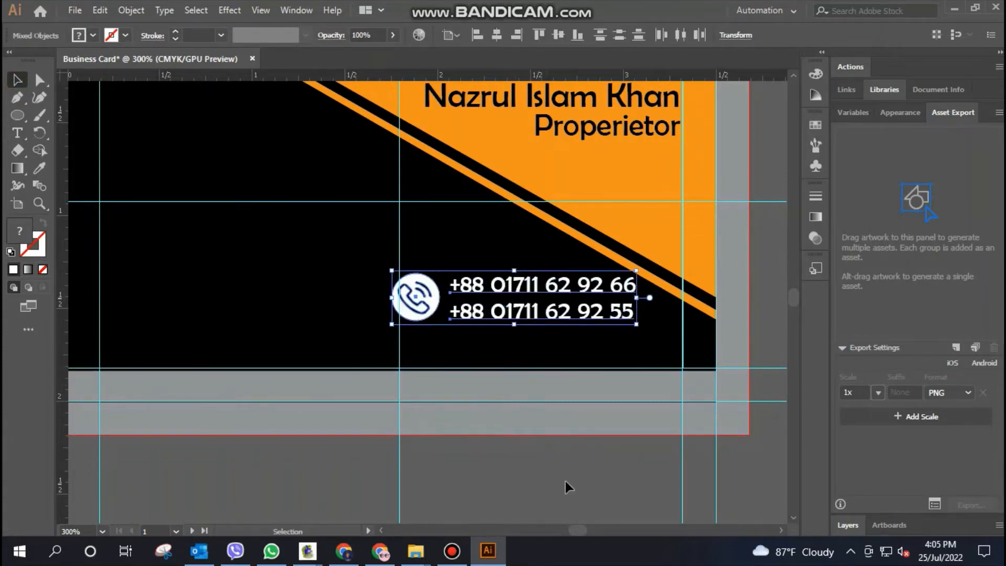
pyautogui.hotkey('ctrl', 'g')
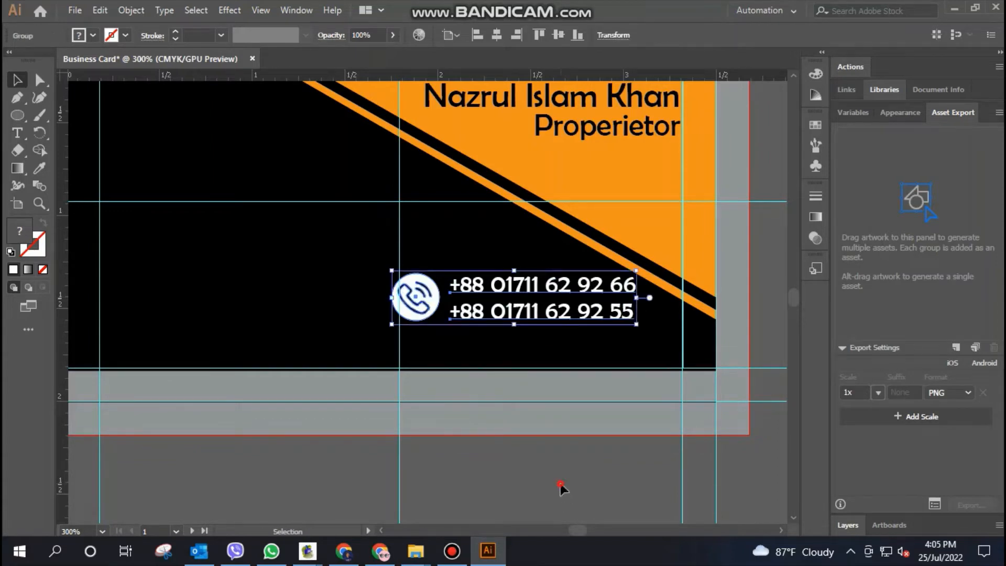
pyautogui.click(561, 483)
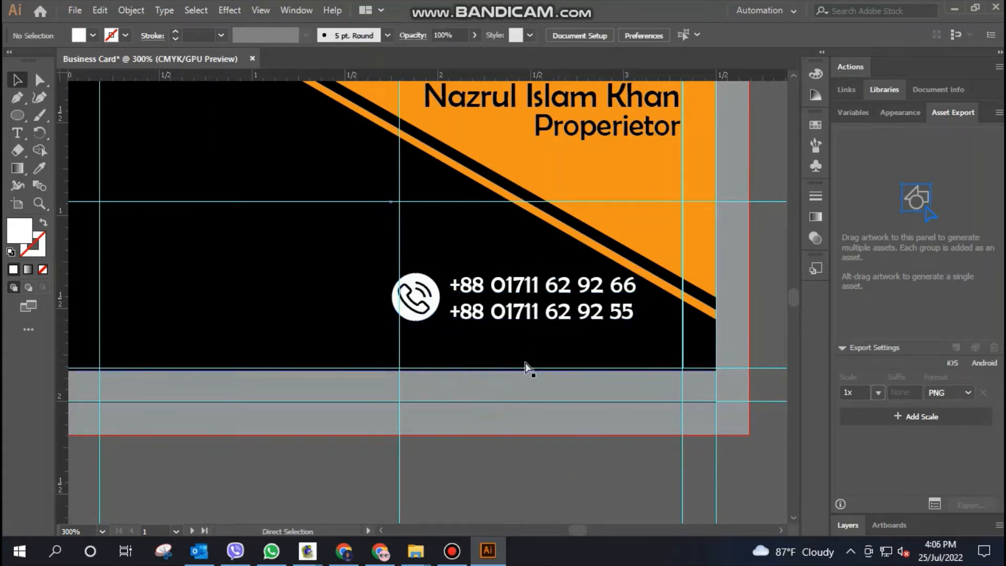
# Ungroup the phone contact block and move the upper phone number up about 0.02 in
pyautogui.moveTo(528, 363); pyautogui.dragTo(536, 300)
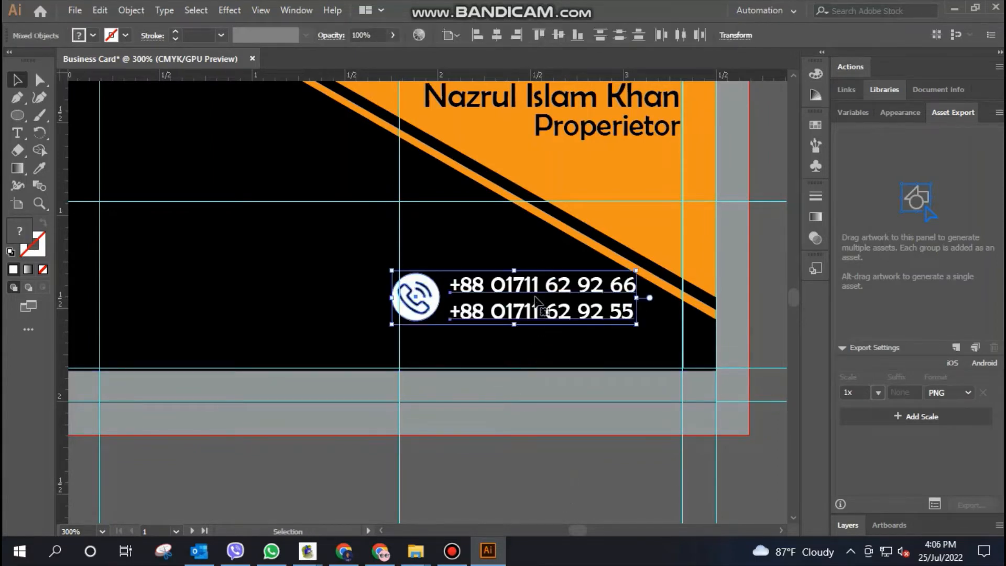
pyautogui.click(543, 470)
pyautogui.doubleClick(520, 282)
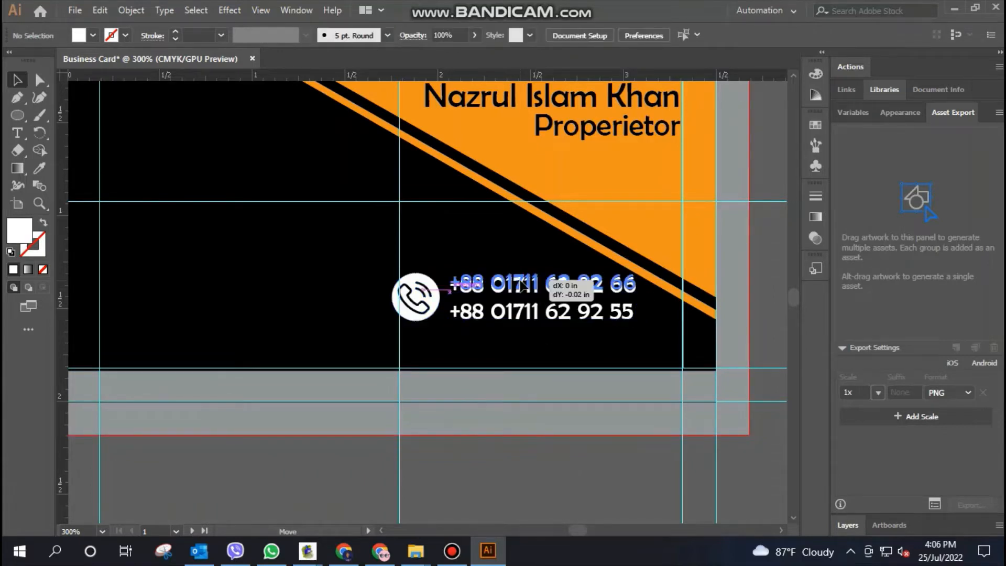
pyautogui.press('Escape')
pyautogui.click(558, 470)
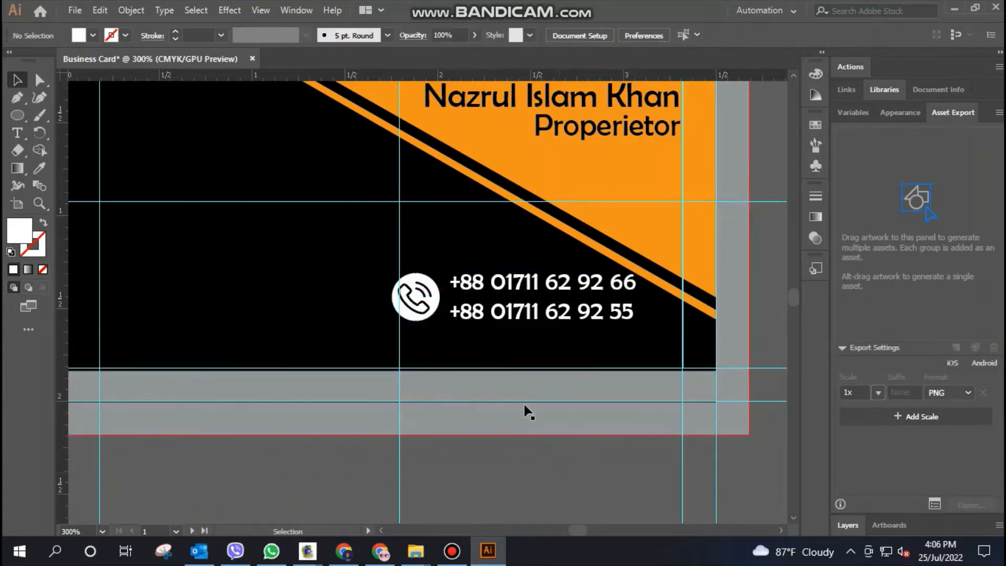
# Select the phone icon with both phone numbers and move them down slightly together
pyautogui.click(479, 292)
pyautogui.keyDown('shift'); pyautogui.click(419, 288); pyautogui.keyUp('shift')
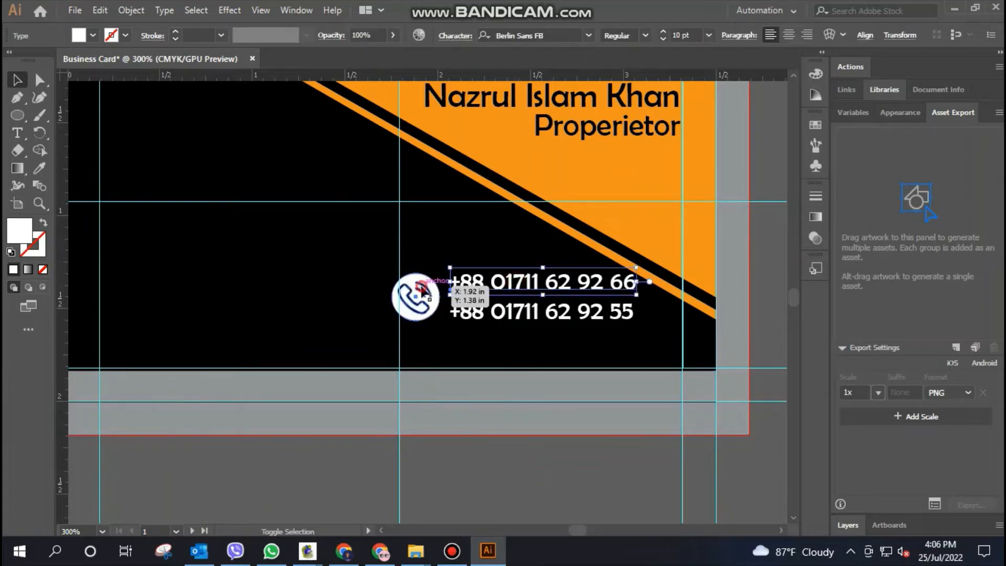
pyautogui.keyDown('shift'); pyautogui.click(516, 310); pyautogui.keyUp('shift')
pyautogui.moveTo(517, 279); pyautogui.dragTo(519, 291)
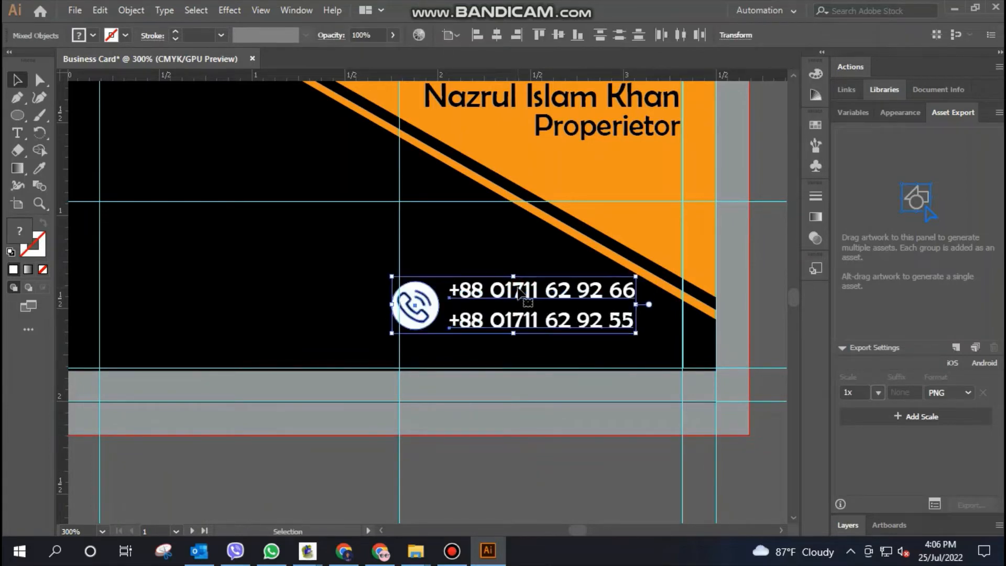
pyautogui.click(509, 483)
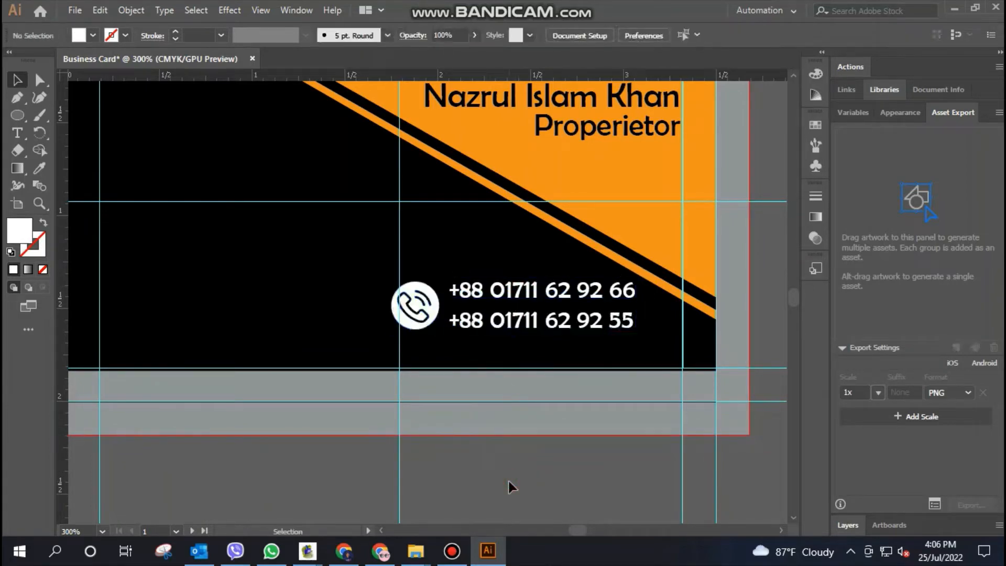
# Add the text "POCHA" in the lower-left black area of the card's front side
pyautogui.hotkey('ctrl', '-')
pyautogui.hotkey('ctrl', '-')
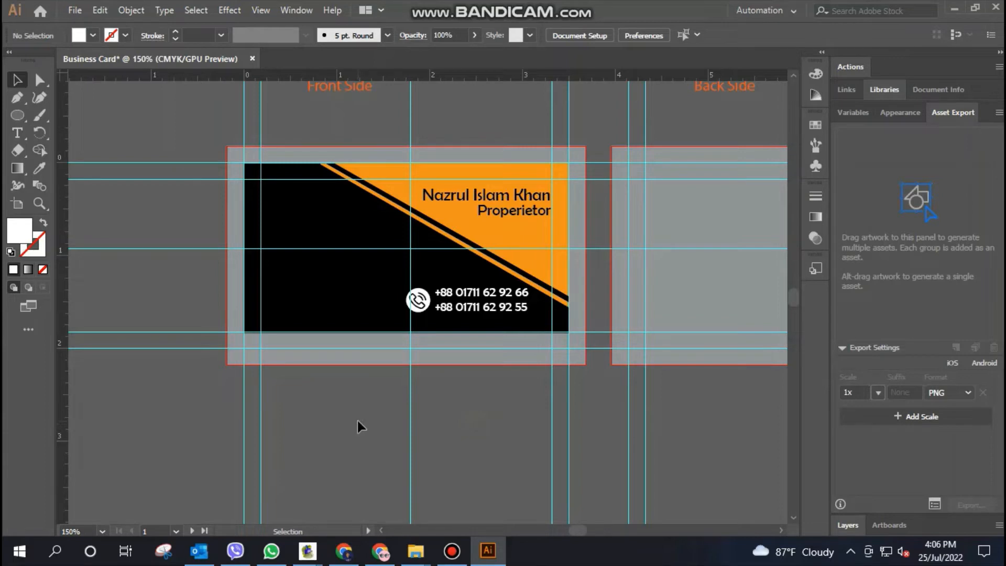
pyautogui.click(18, 133)
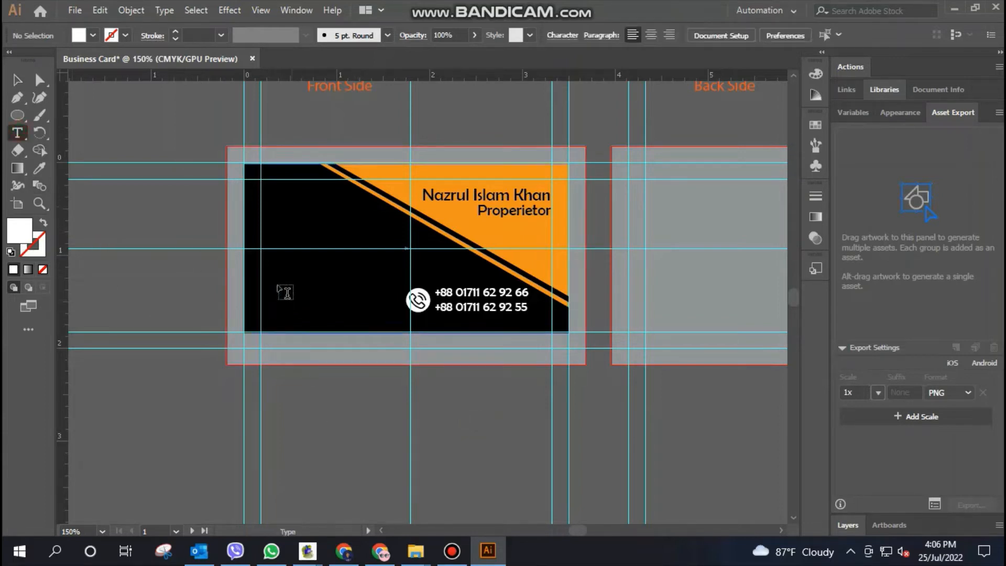
pyautogui.click(269, 281)
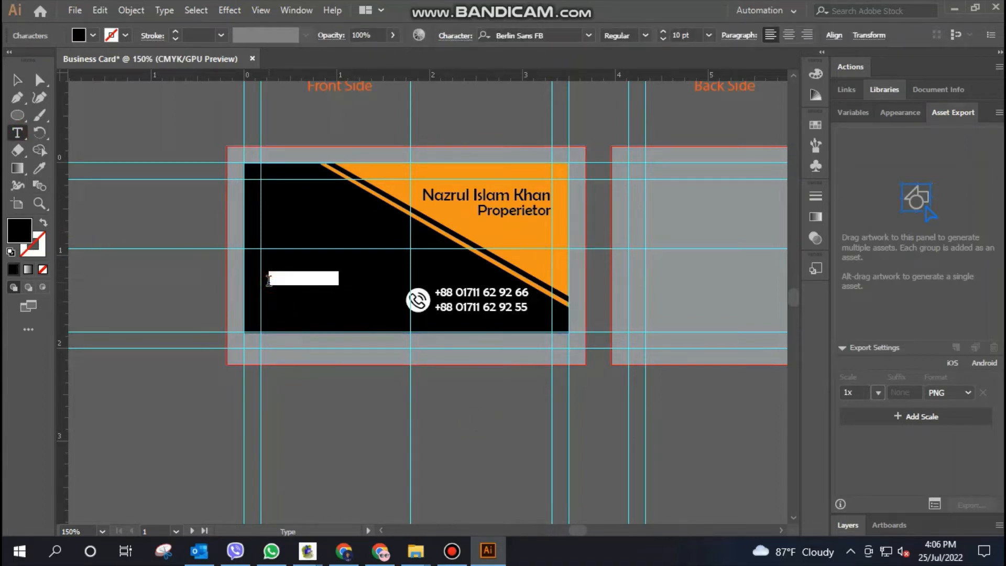
pyautogui.write('ww')
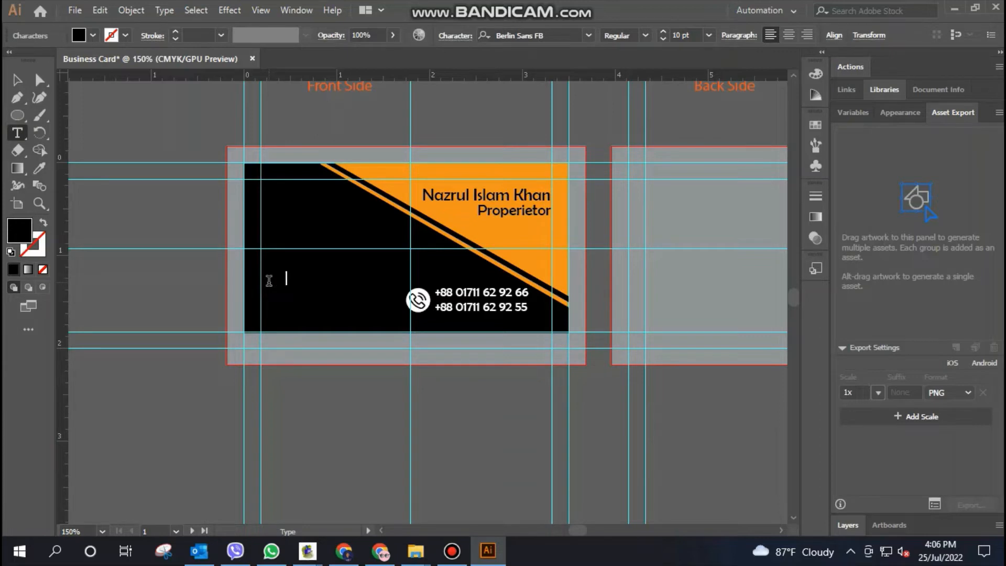
pyautogui.write('www')
# Apply the card's orange fill to the POCHA text
pyautogui.doubleClick(292, 279)
pyautogui.click(93, 35)
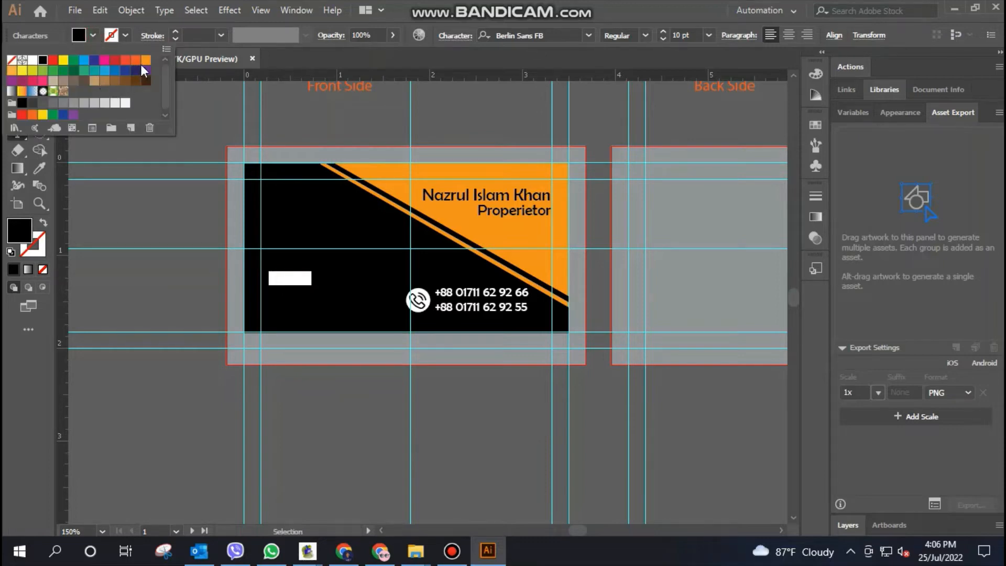
pyautogui.click(146, 61)
pyautogui.click(296, 278)
pyautogui.click(296, 278)
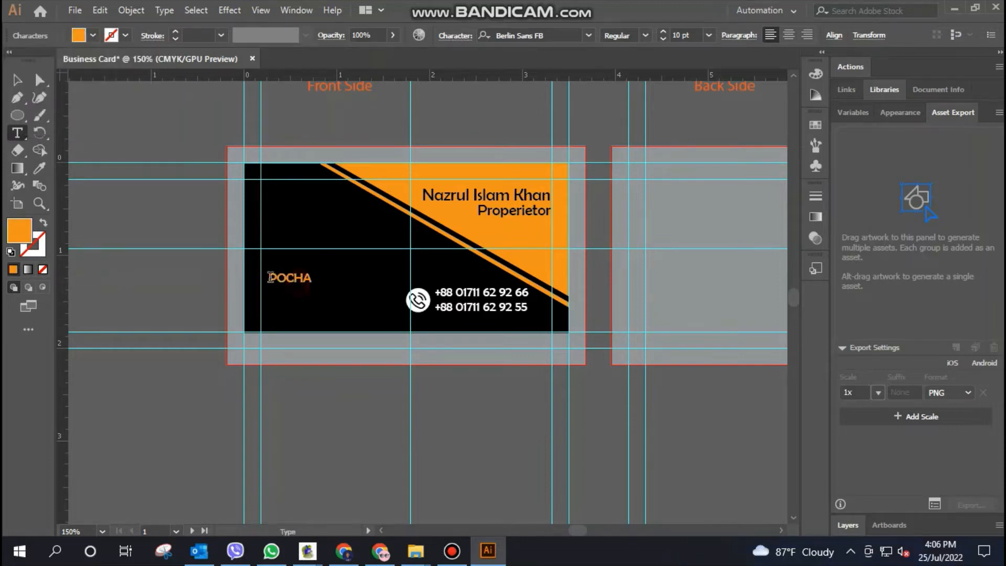
pyautogui.click(17, 82)
# Add a separate text line "DOOR CENTER" directly below POCHA
pyautogui.click(18, 133)
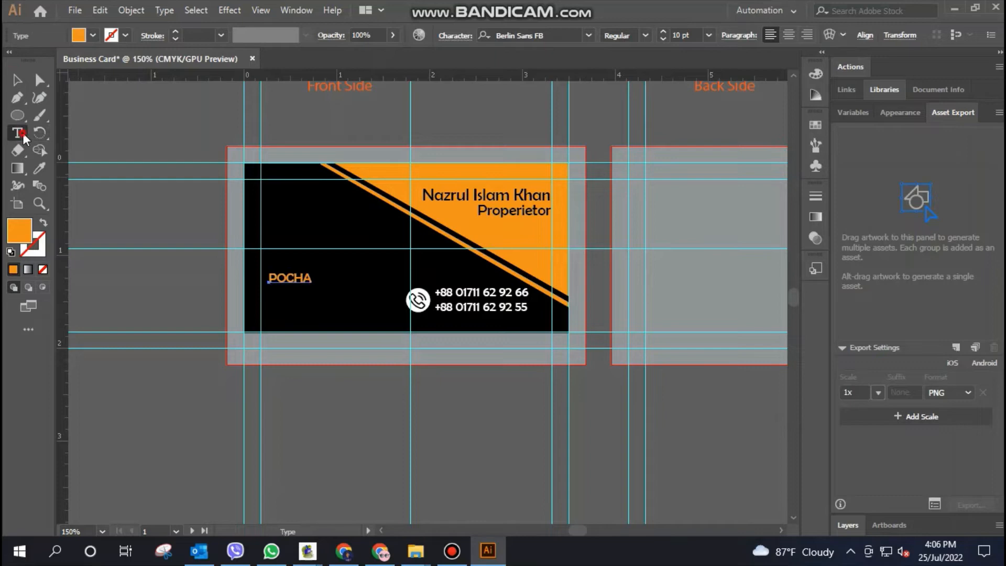
pyautogui.click(267, 294)
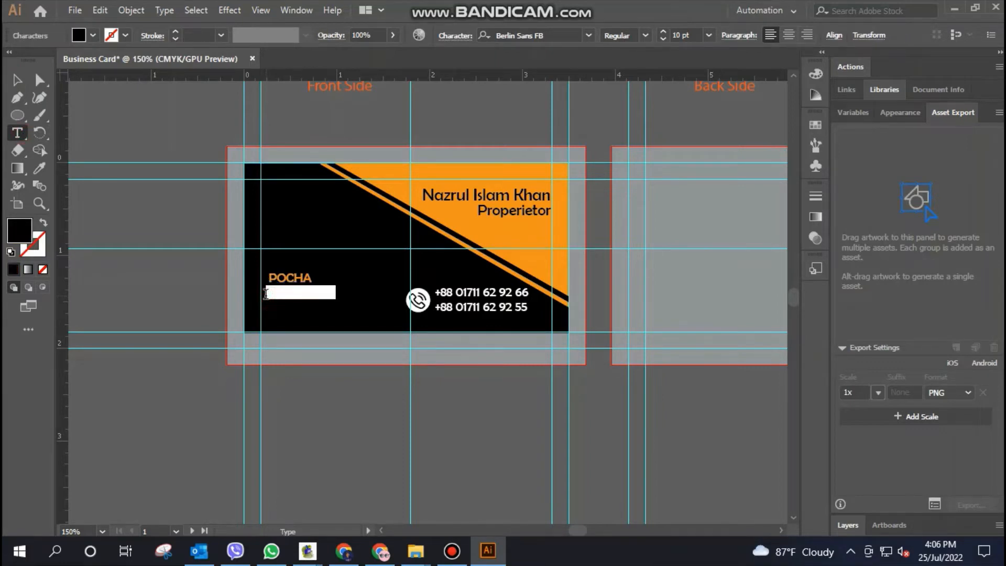
pyautogui.write('GARM')
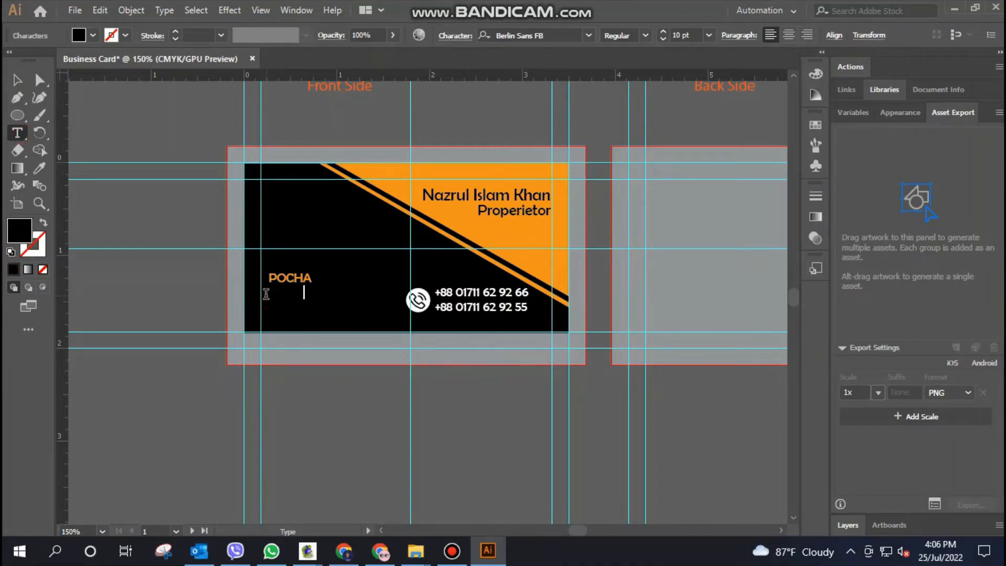
pyautogui.write('ENTS L')
# Apply a light grey fill to the DOOR CENTER text
pyautogui.tripleClick(288, 296)
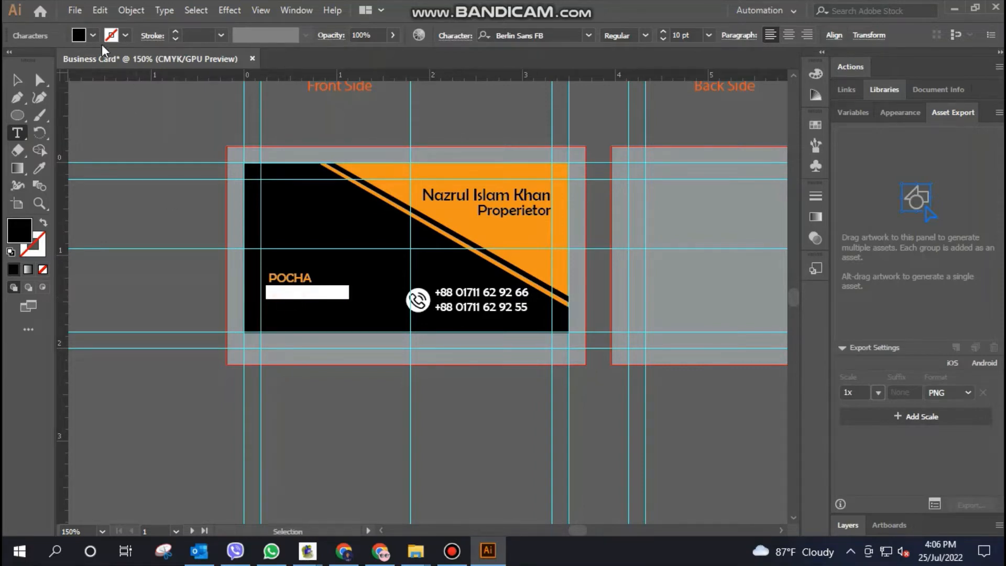
pyautogui.click(91, 33)
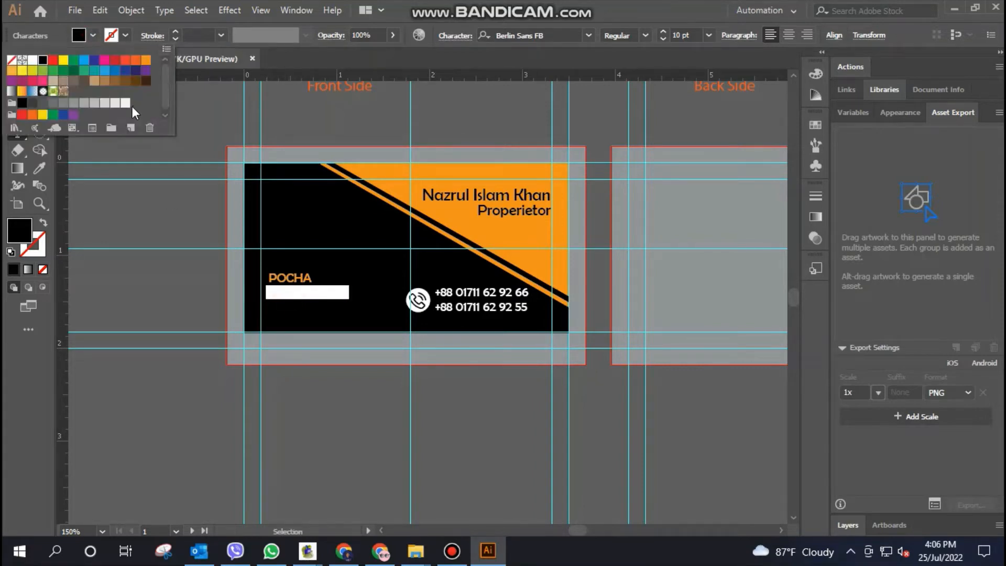
pyautogui.click(106, 106)
pyautogui.click(308, 294)
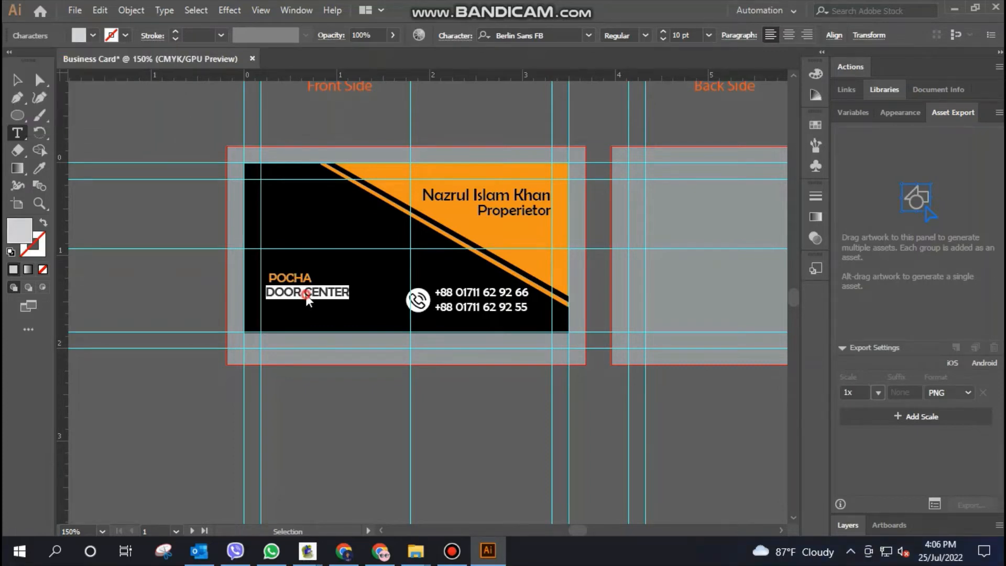
pyautogui.click(318, 291)
pyautogui.press('Escape')
# Set the font size of POCHA to 18 pt and of DOOR CENTER to 8 pt
pyautogui.click(291, 279)
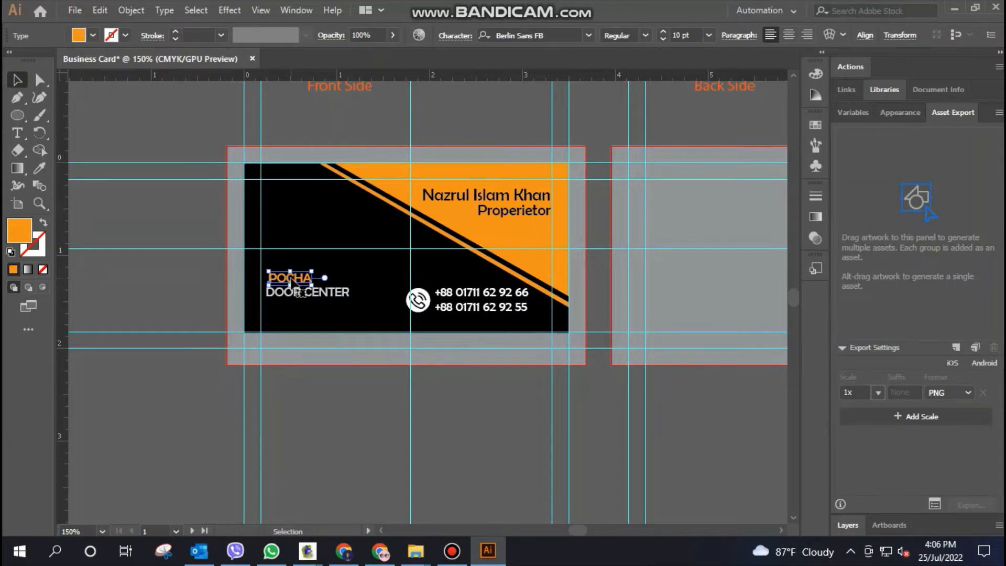
pyautogui.doubleClick(677, 36)
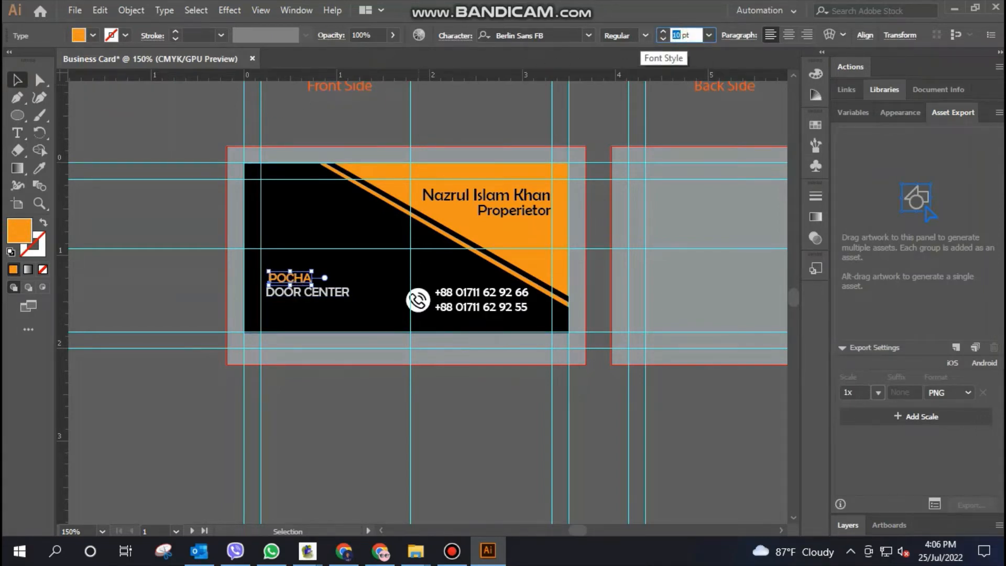
pyautogui.write('18')
pyautogui.press('Return')
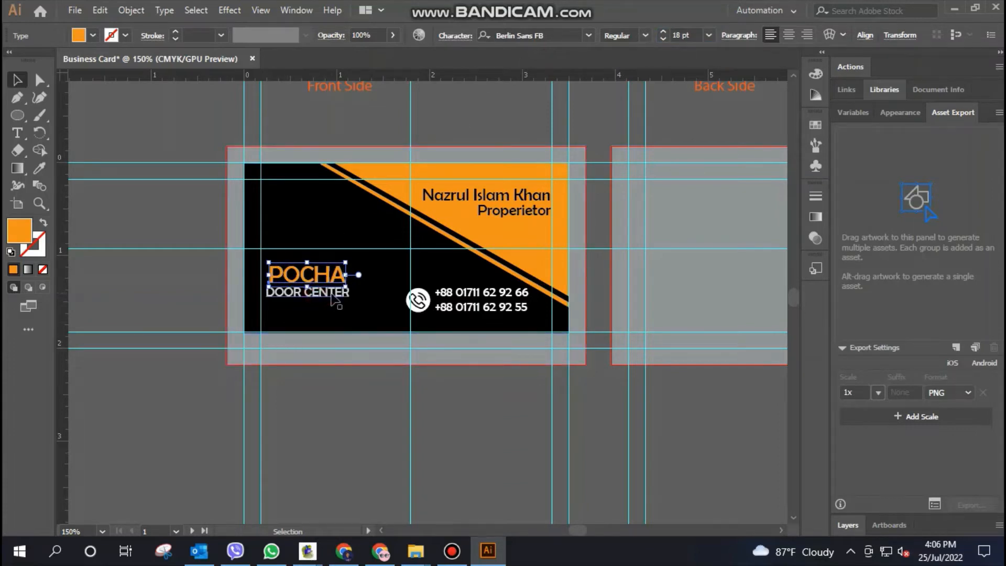
pyautogui.click(153, 241)
pyautogui.click(322, 294)
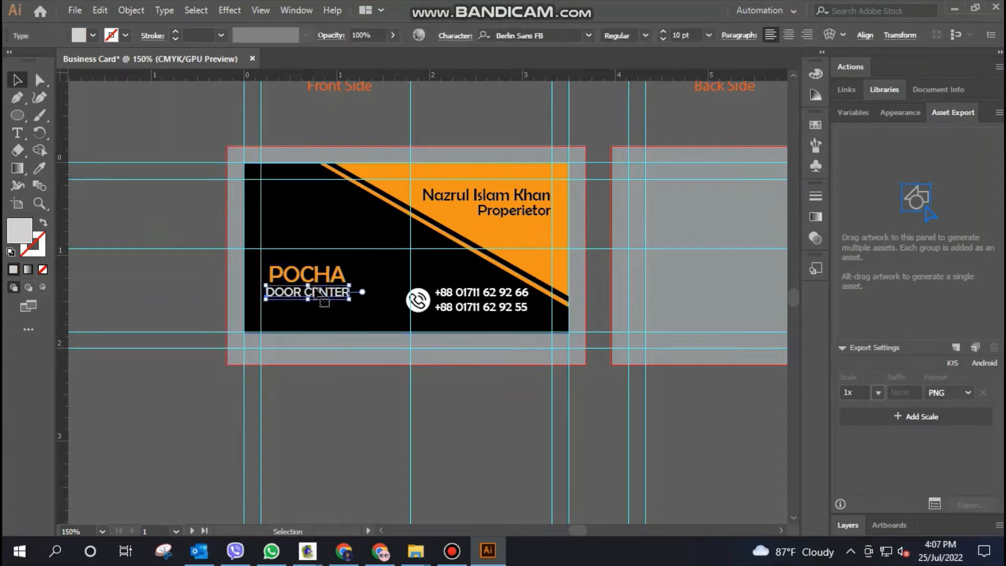
pyautogui.doubleClick(663, 39)
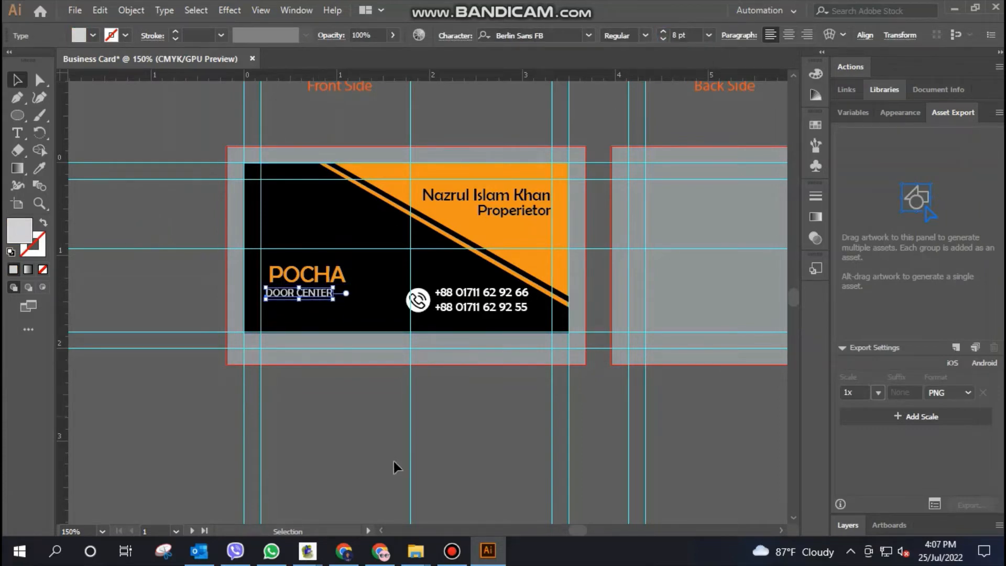
# Shift POCHA slightly left and centre DOOR CENTER closely beneath it
pyautogui.click(326, 279)
pyautogui.hotkey('ctrl', '+')
pyautogui.hotkey('ctrl', '+')
pyautogui.hotkey('ctrl', '+')
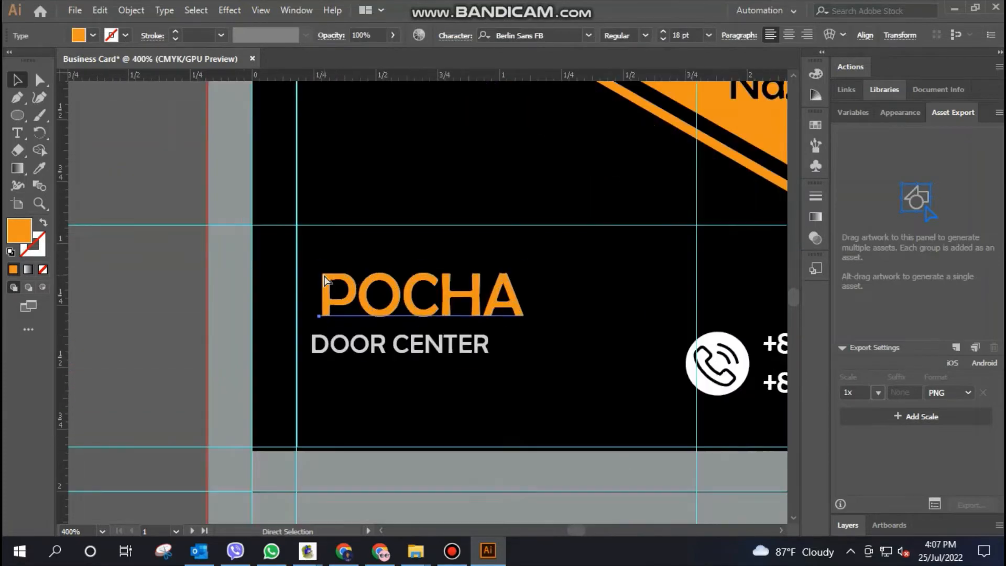
pyautogui.moveTo(347, 300); pyautogui.dragTo(336, 300)
pyautogui.click(472, 344)
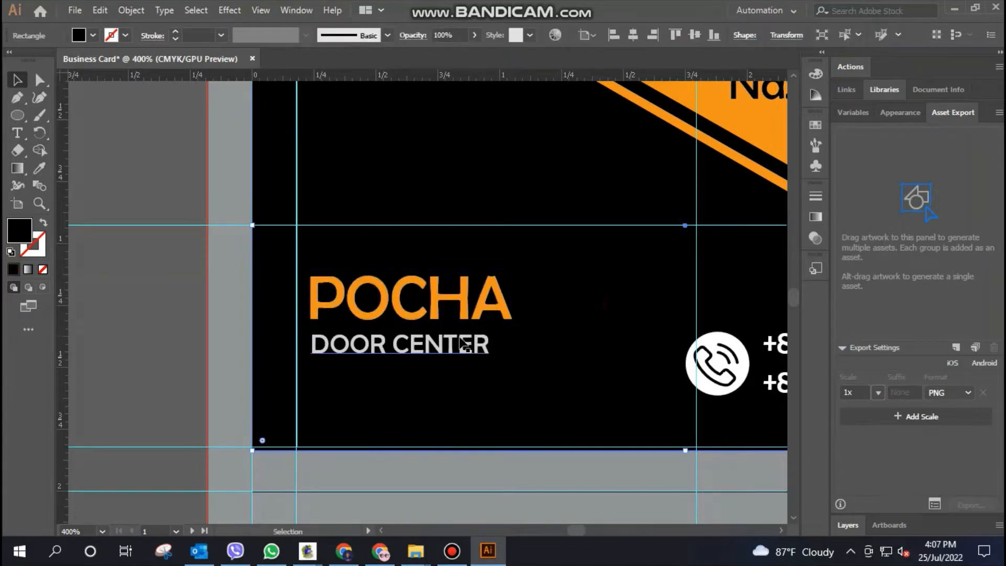
pyautogui.moveTo(429, 348); pyautogui.dragTo(437, 346)
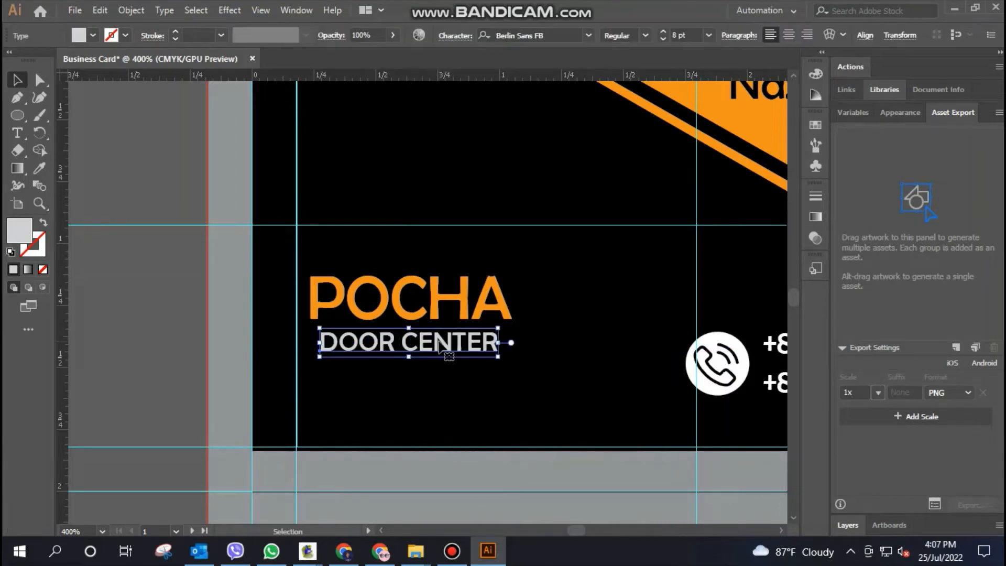
pyautogui.click(545, 321)
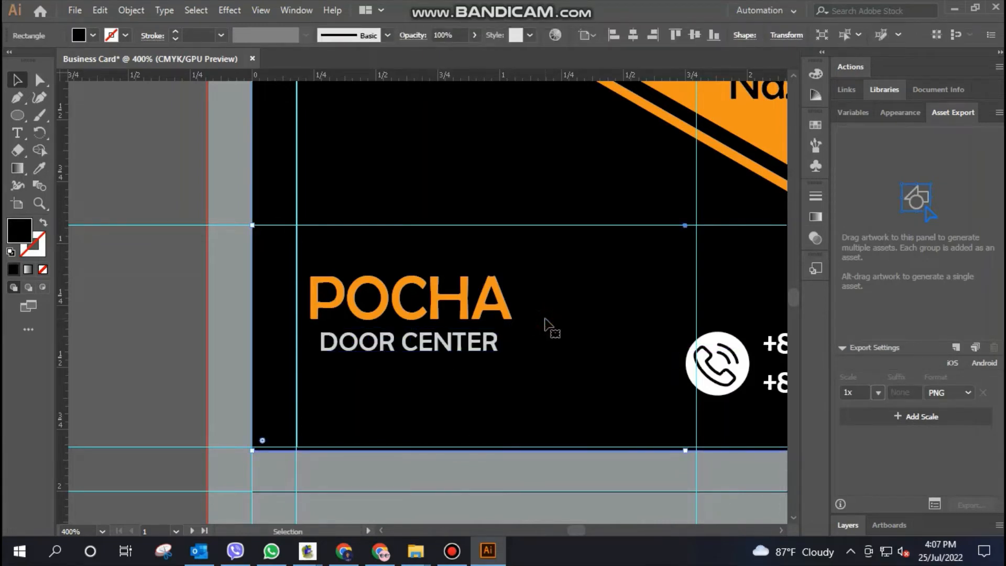
# Draw a thin horizontal rectangle directly below DOOR CENTER, as wide as the POCHA text
pyautogui.scroll(-1, 545, 322)
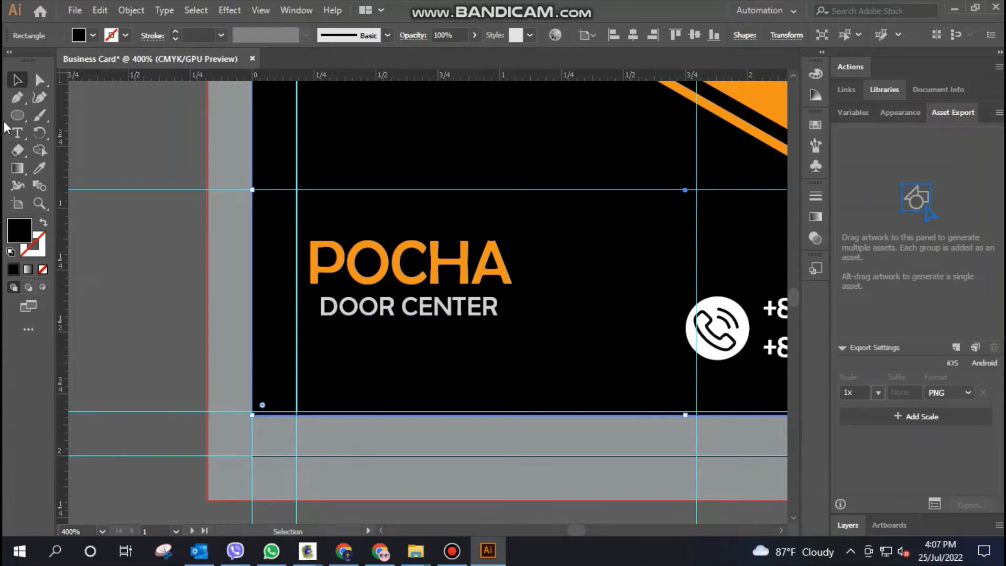
pyautogui.moveTo(20, 117); pyautogui.dragTo(78, 114)
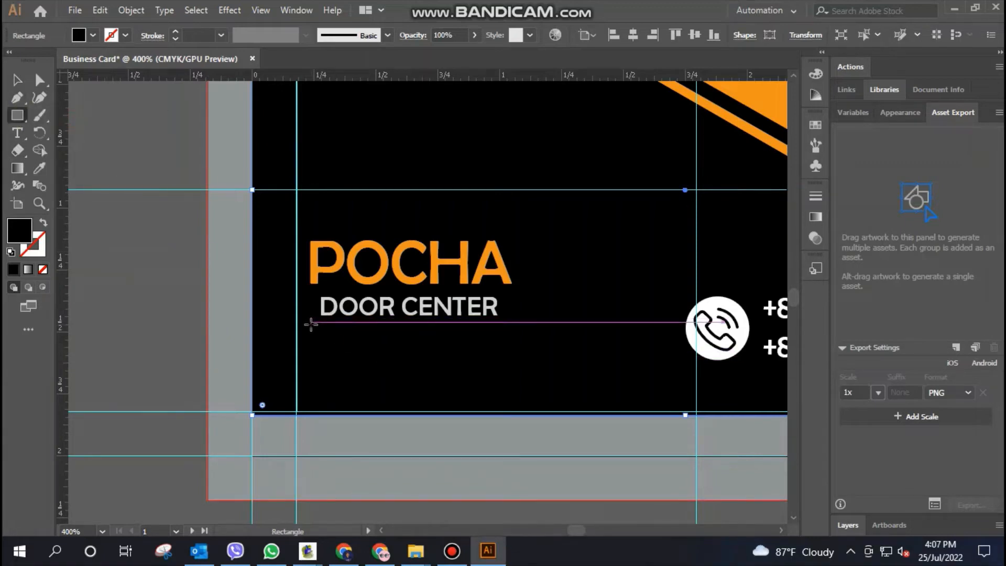
pyautogui.moveTo(311, 323); pyautogui.dragTo(513, 338)
pyautogui.click(17, 80)
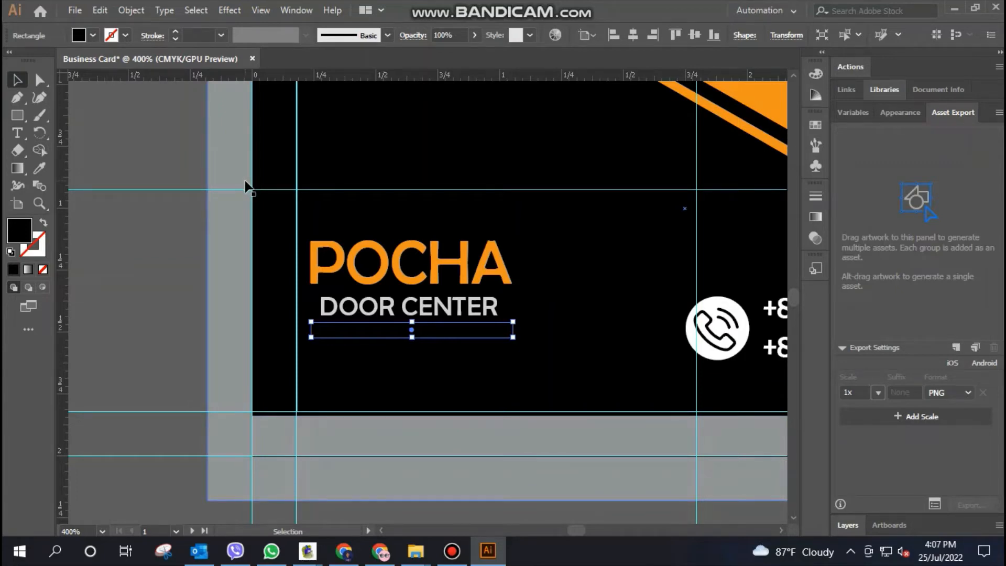
# Fill the thin rectangle with a white-to-black radial gradient
pyautogui.click(295, 11)
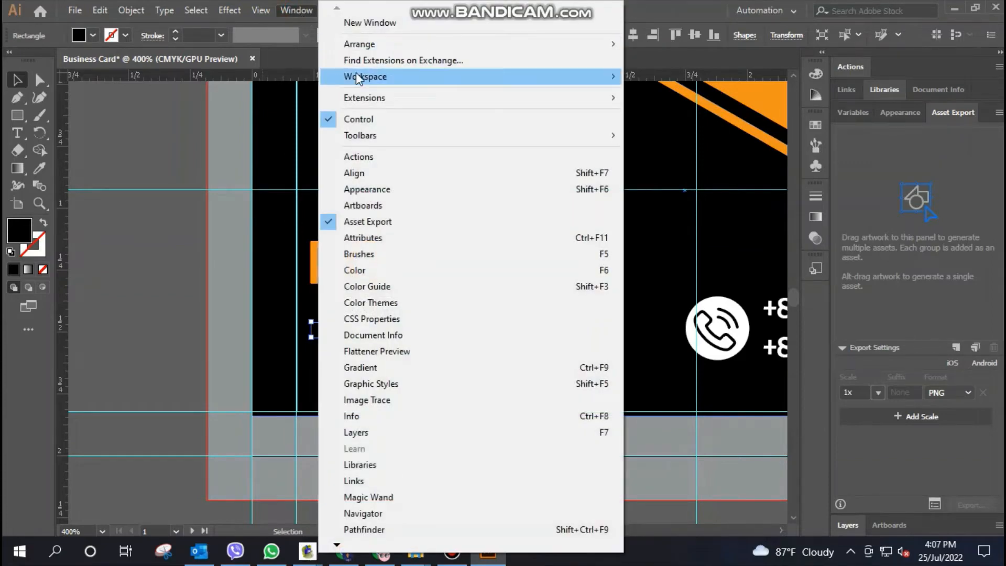
pyautogui.moveTo(365, 84)
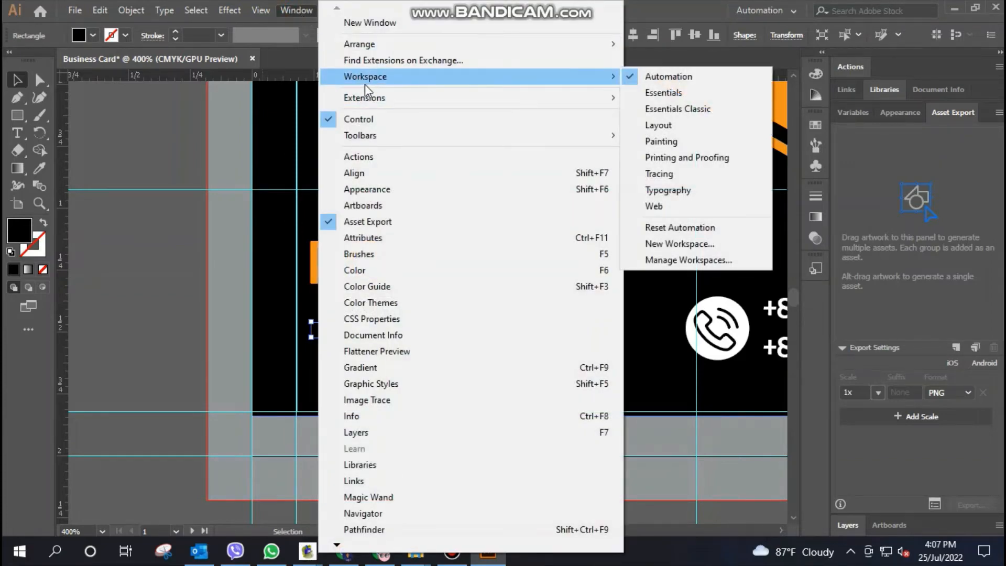
pyautogui.click(397, 368)
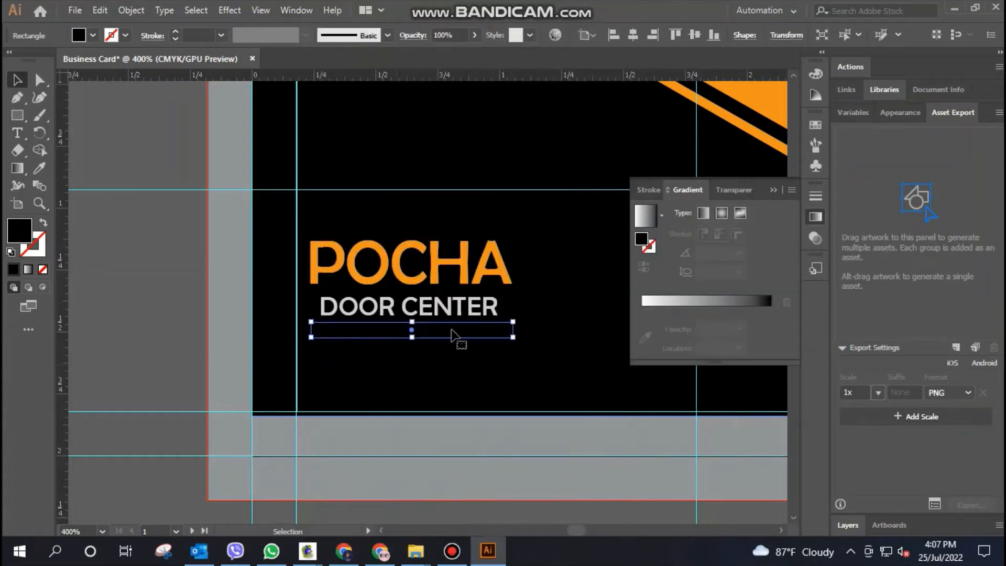
pyautogui.click(697, 304)
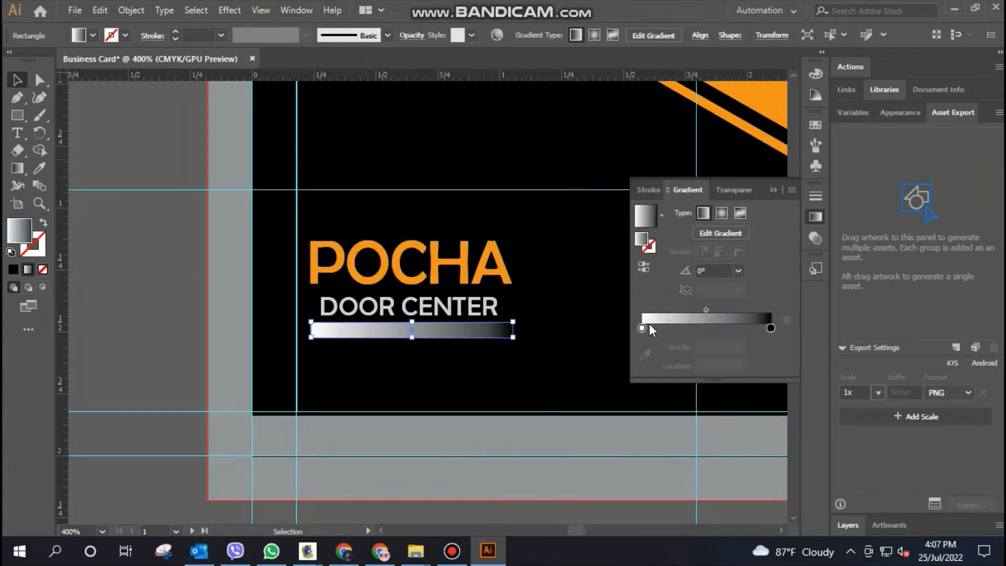
pyautogui.click(722, 213)
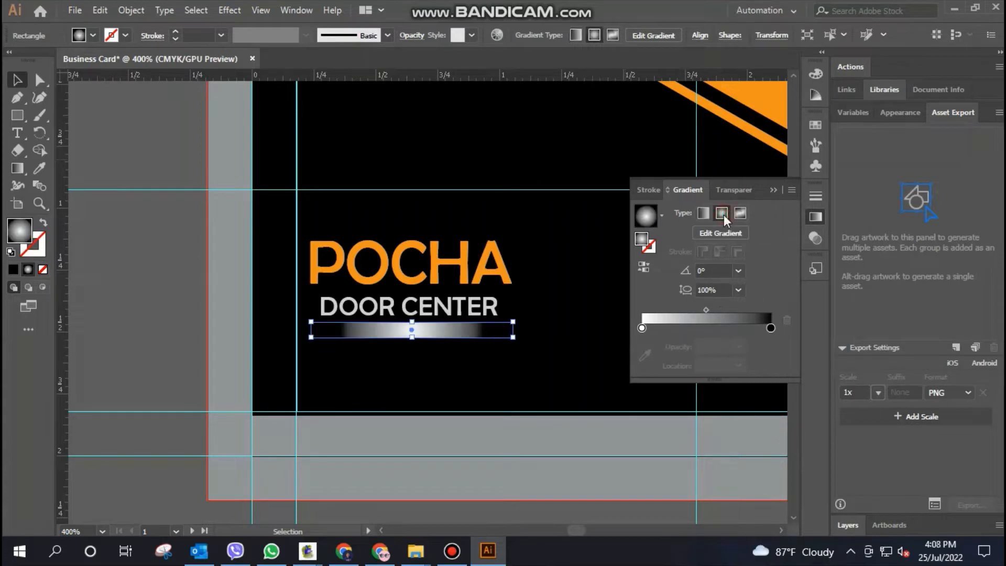
# Change the gradient's white colour stop to the dark grey swatch C=0 M=0 Y=0 K=70
pyautogui.click(641, 328)
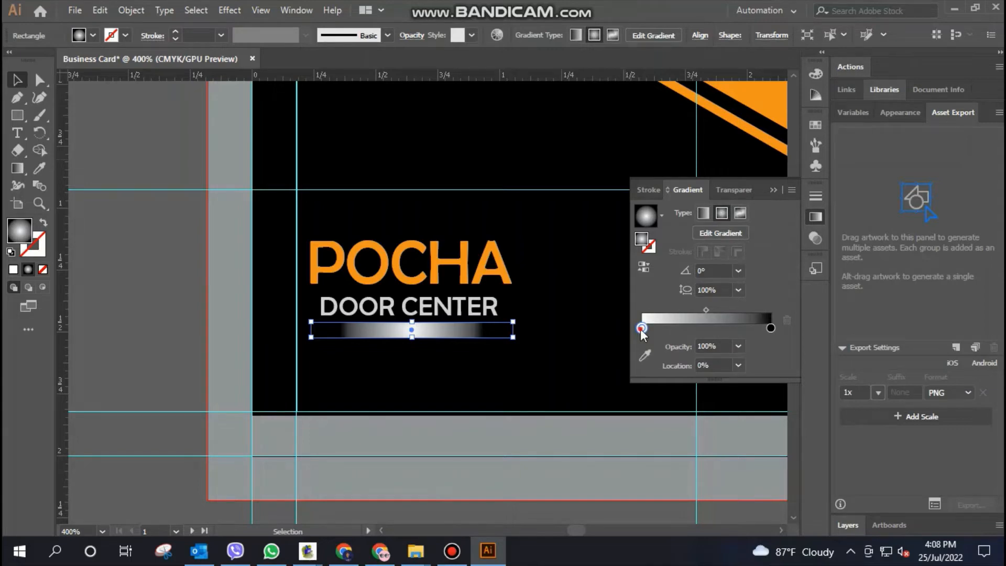
pyautogui.doubleClick(640, 328)
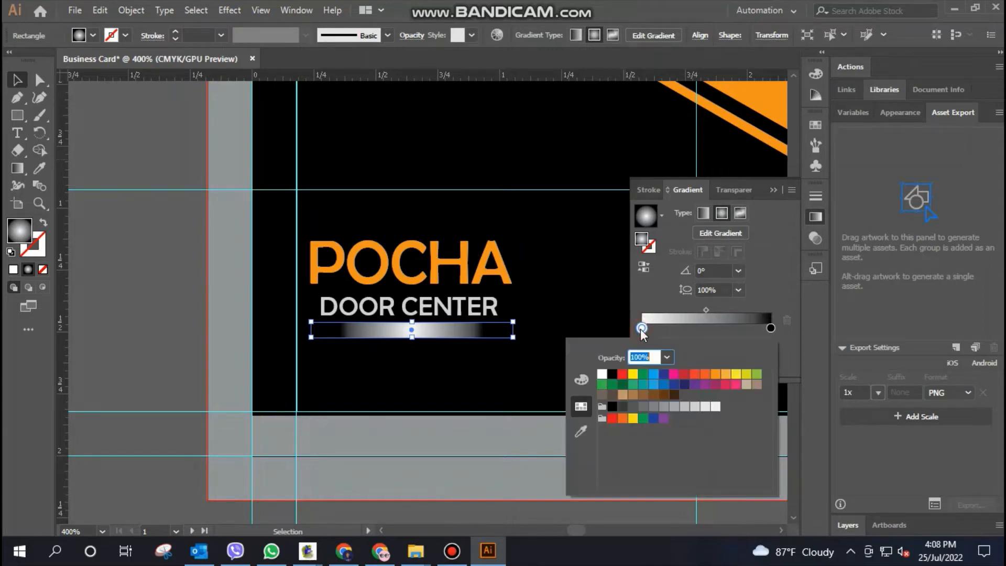
pyautogui.click(642, 408)
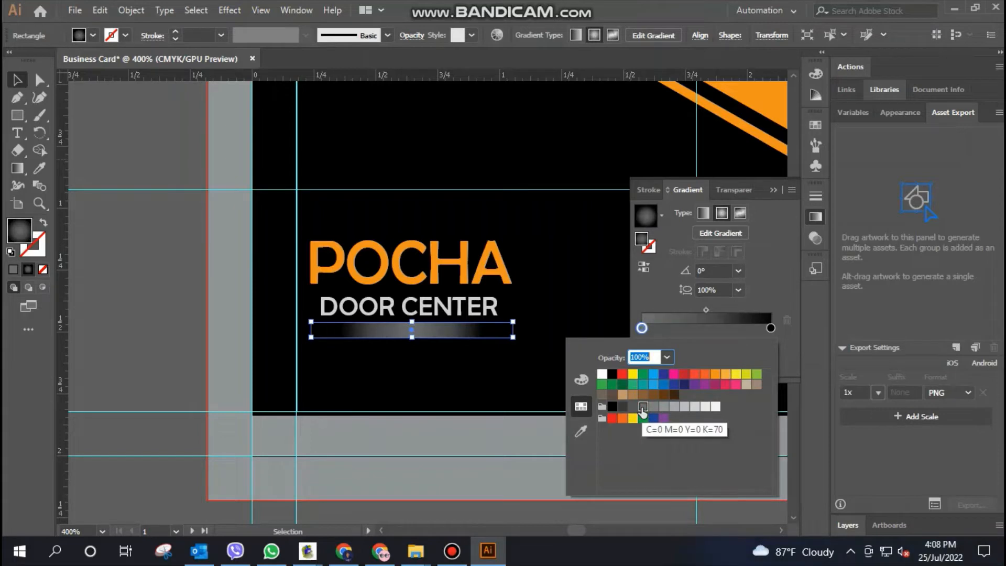
# Recolour the bar's gradient with the dark grey swatch next to black at the centre stop and C=0 M=0 Y=0 K=80 at the outer stop
pyautogui.doubleClick(771, 328)
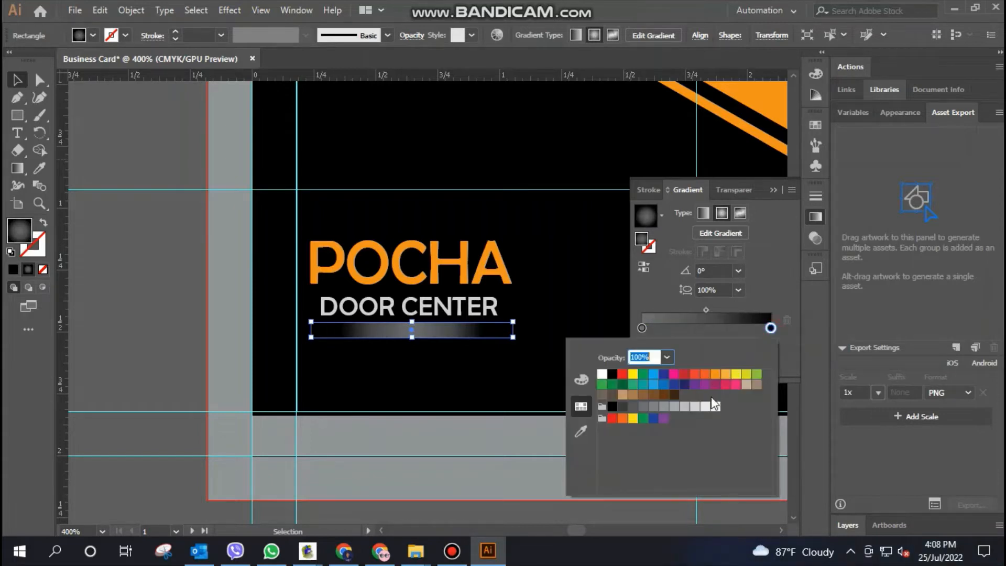
pyautogui.click(664, 407)
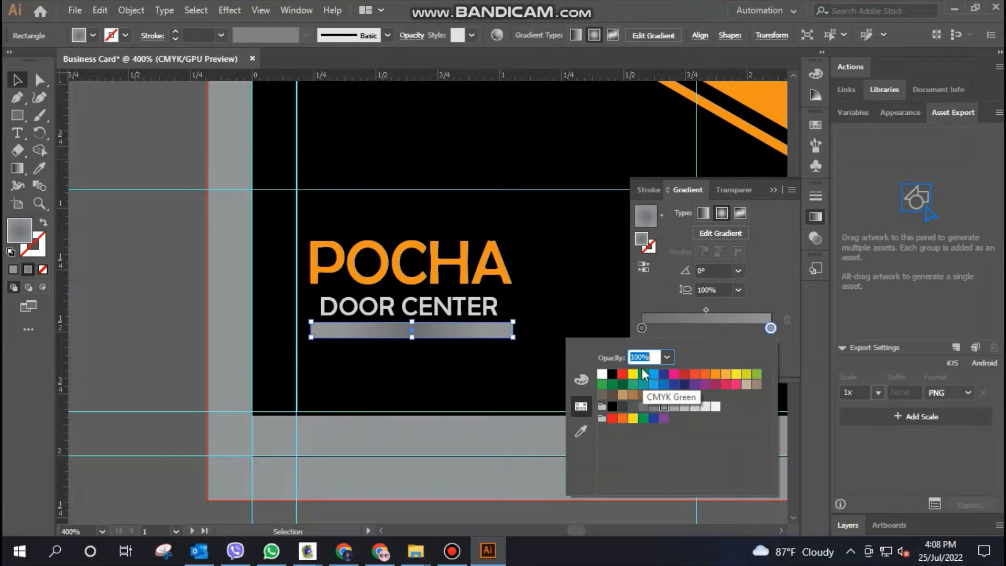
pyautogui.doubleClick(642, 328)
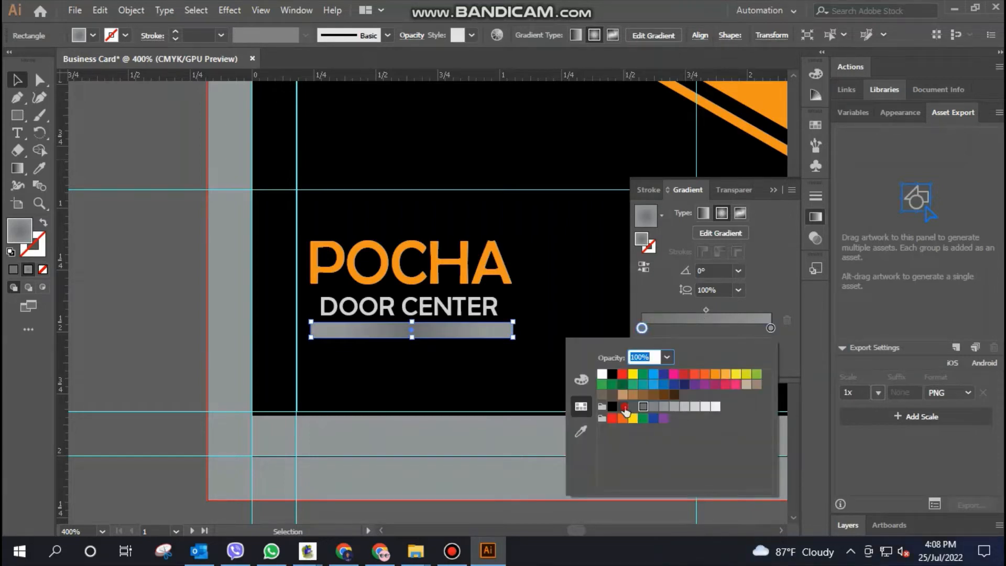
pyautogui.click(622, 407)
pyautogui.click(771, 328)
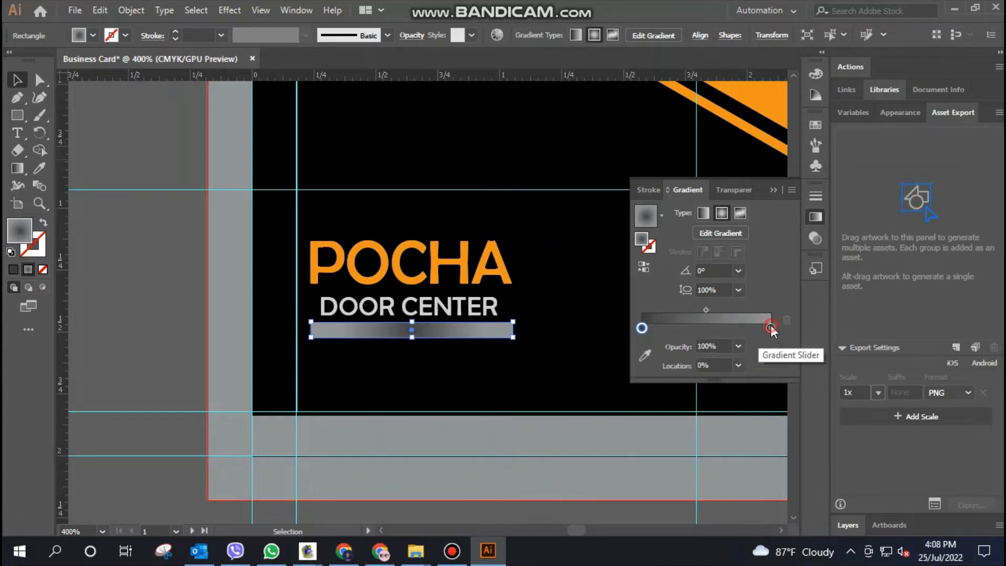
pyautogui.doubleClick(771, 328)
pyautogui.click(625, 407)
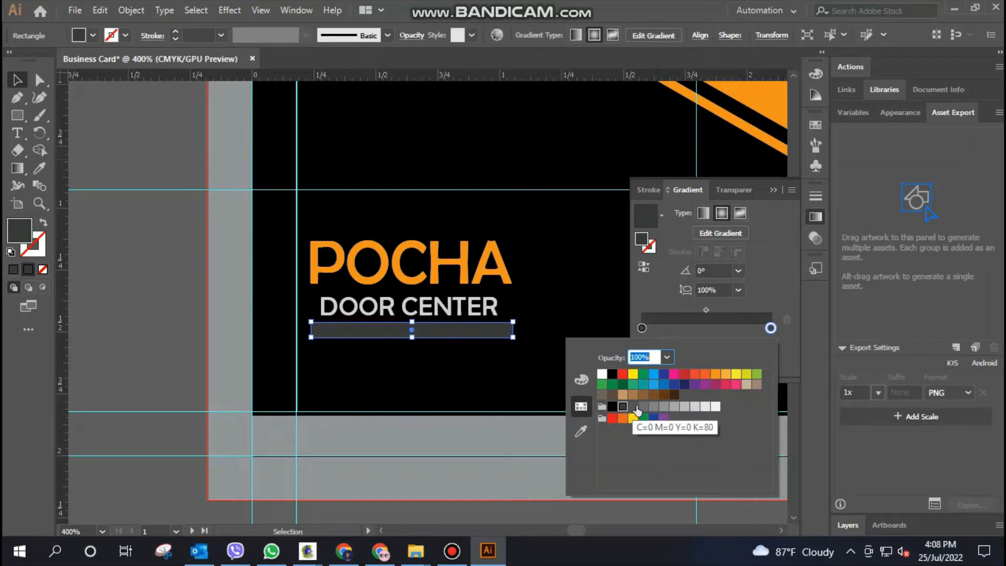
pyautogui.click(633, 407)
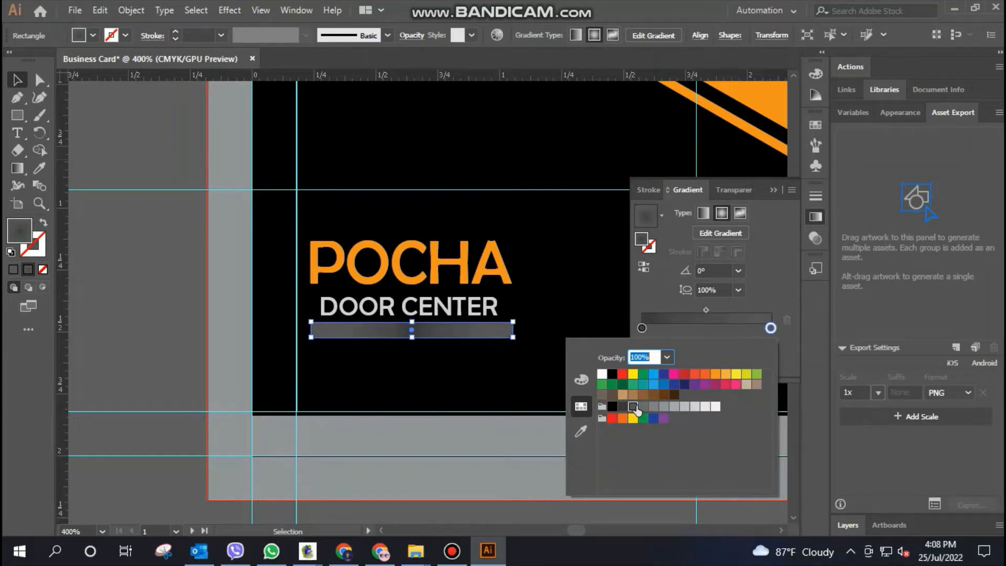
pyautogui.click(438, 139)
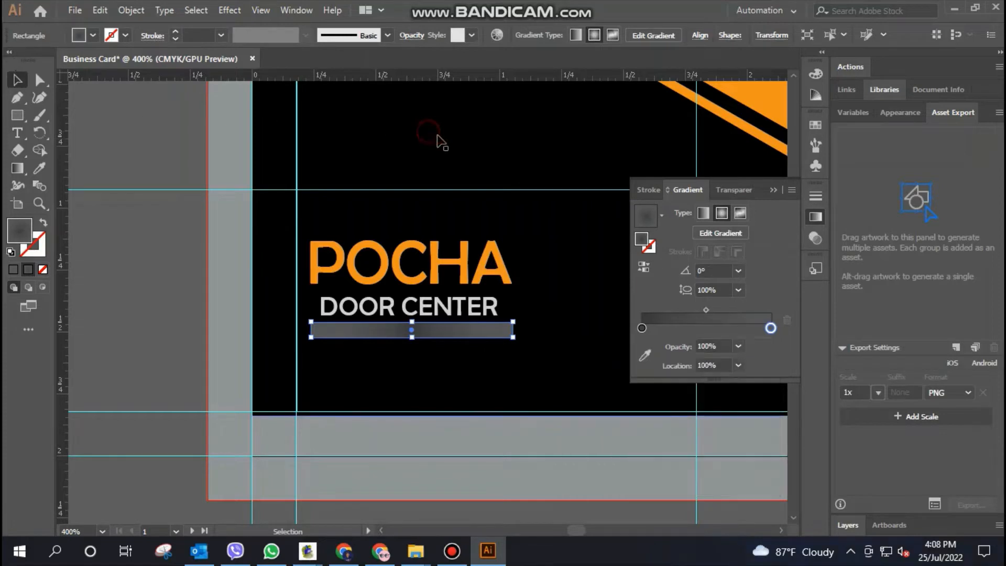
pyautogui.click(440, 142)
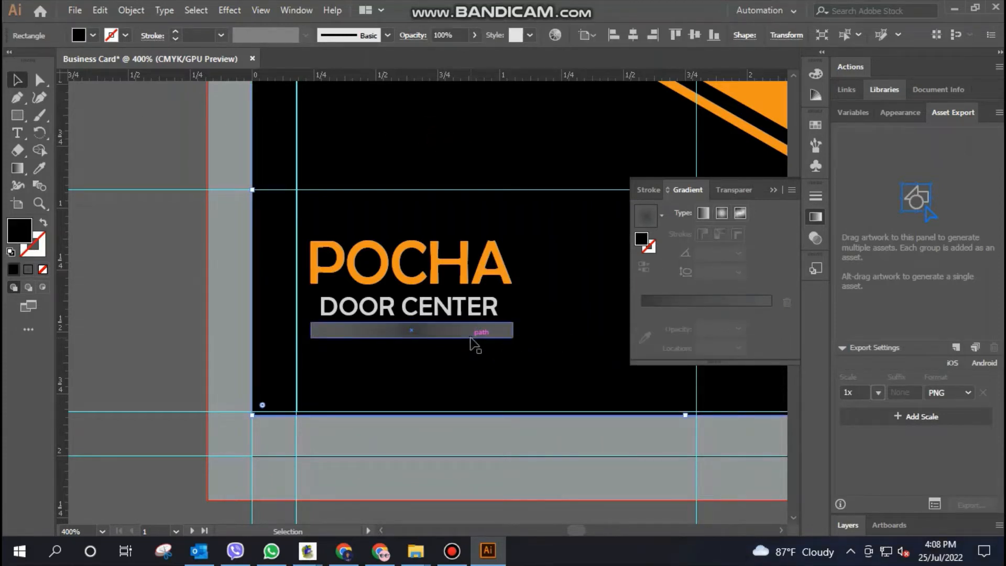
# Add a middle stop to the bar's gradient at about 48% and colour it with a light grey swatch
pyautogui.click(449, 339)
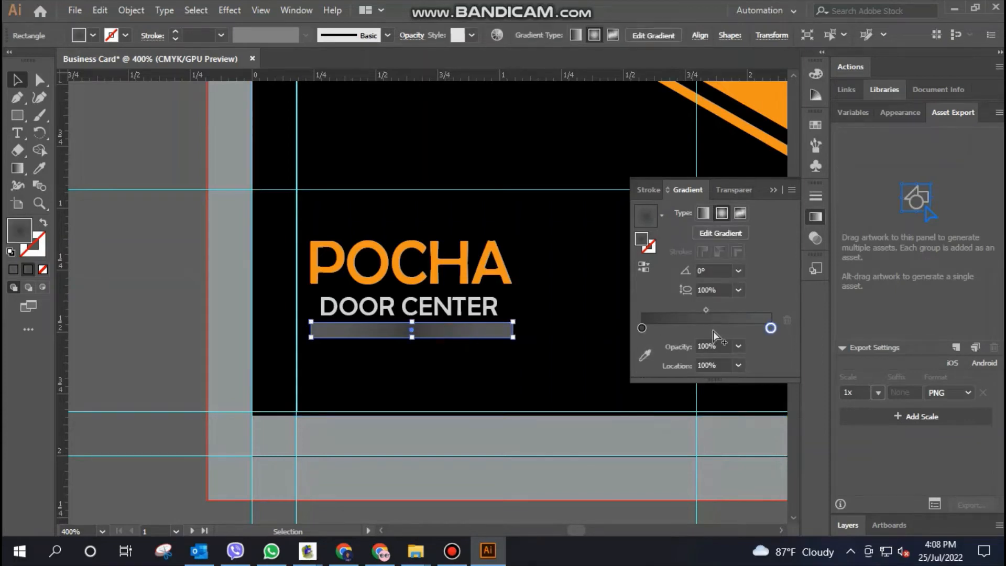
pyautogui.click(703, 322)
pyautogui.click(770, 326)
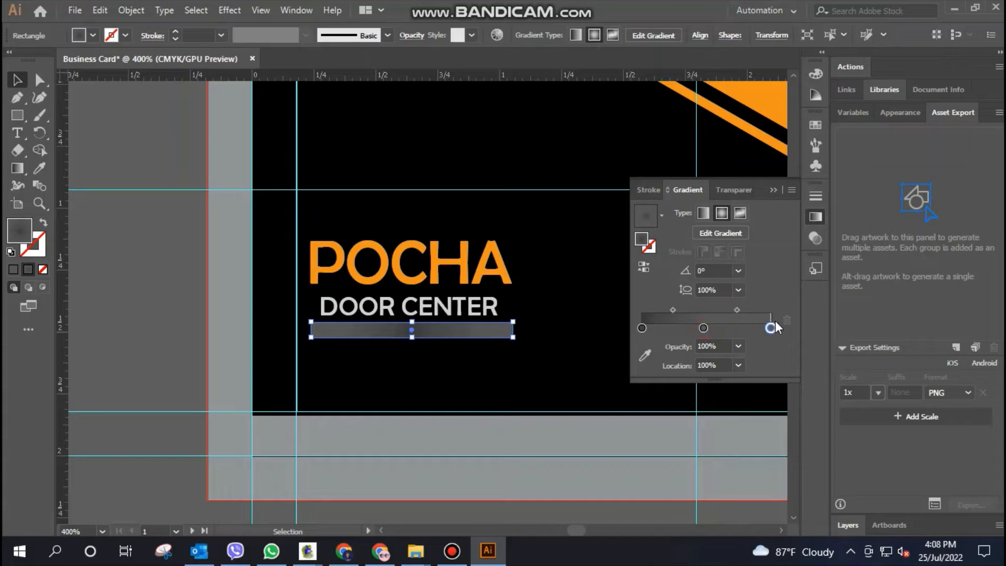
pyautogui.doubleClick(703, 329)
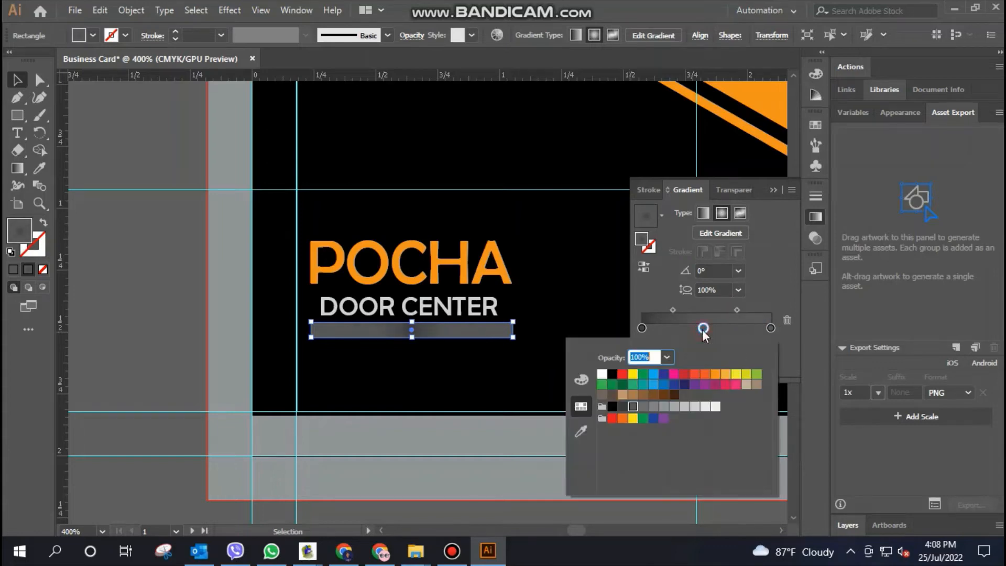
pyautogui.click(705, 407)
pyautogui.click(675, 407)
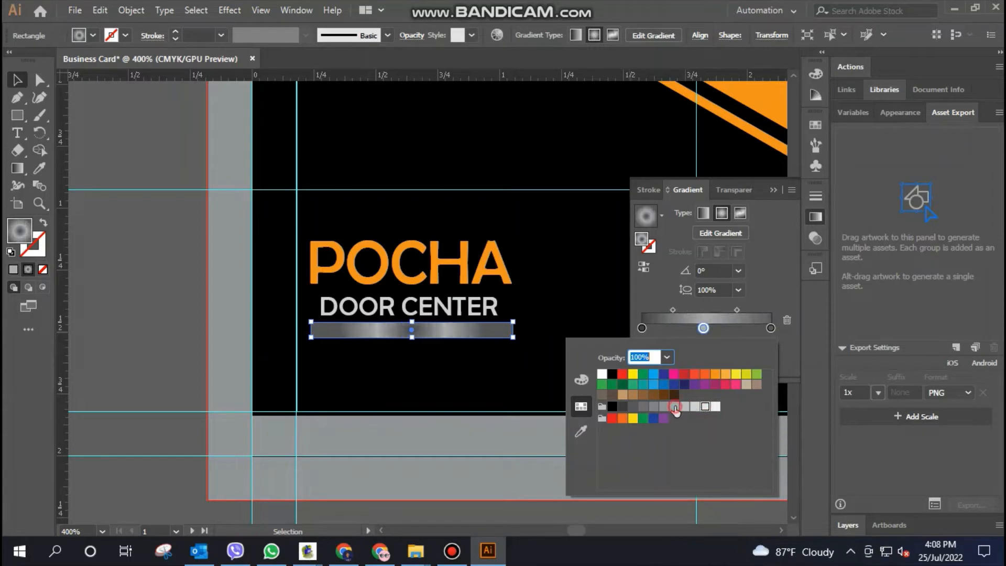
pyautogui.click(491, 393)
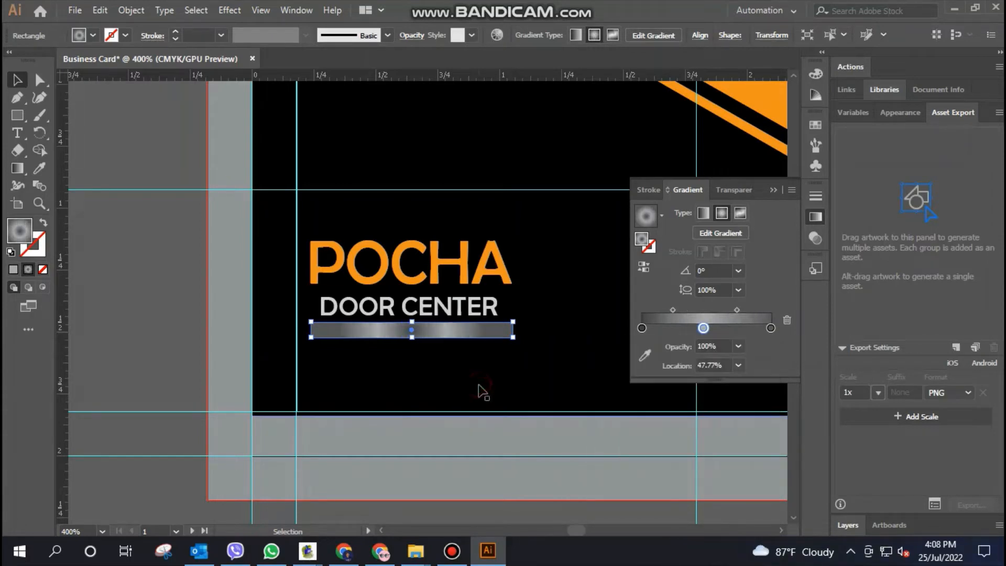
pyautogui.click(557, 450)
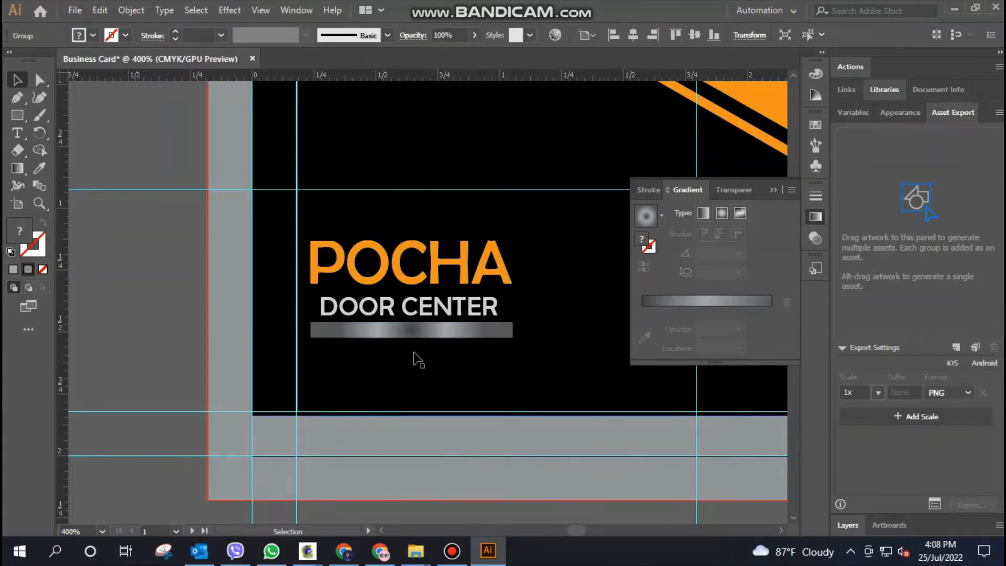
# Add another gradient stop to the bar at about 92%, close to the outer stop
pyautogui.click(420, 331)
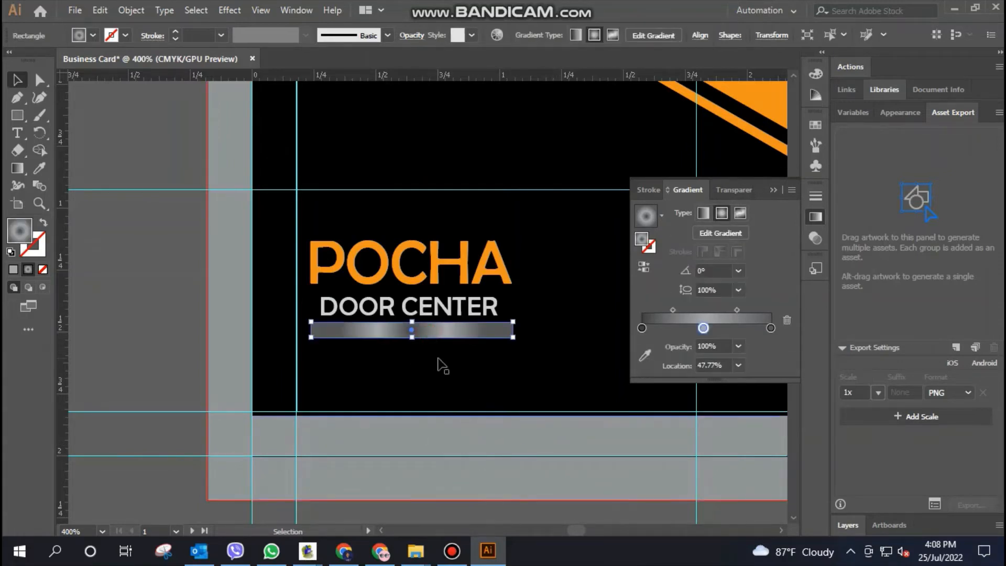
pyautogui.moveTo(769, 329); pyautogui.dragTo(756, 330)
# Try to delete the bar's middle and 92% gradient stops, undoing each deletion
pyautogui.click(704, 329)
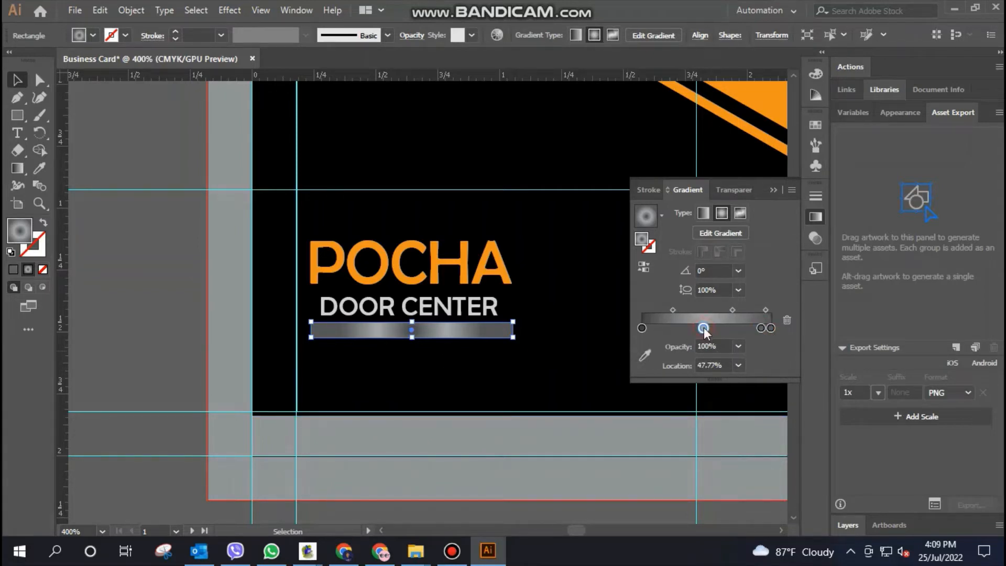
pyautogui.press('Delete')
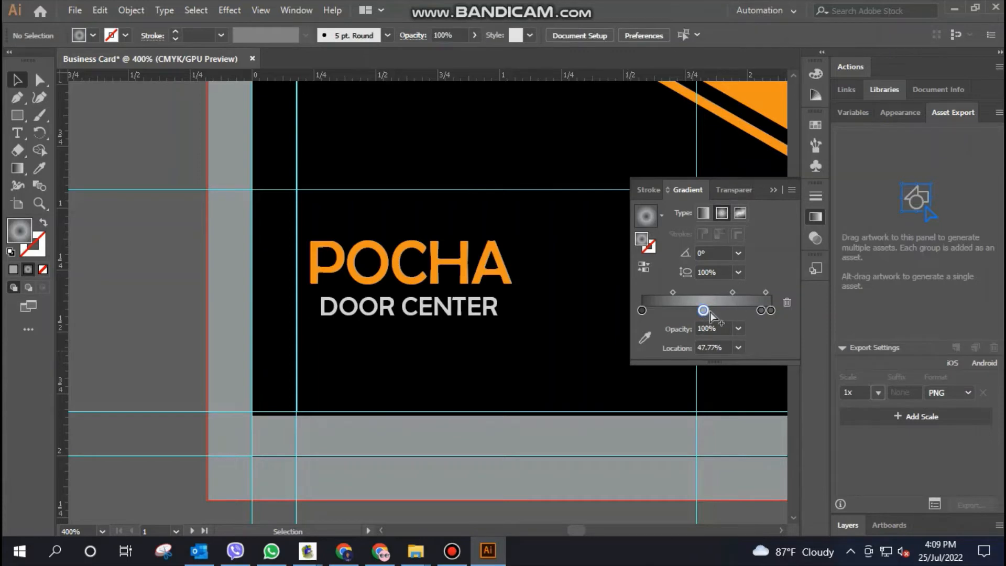
pyautogui.hotkey('ctrl', 'z')
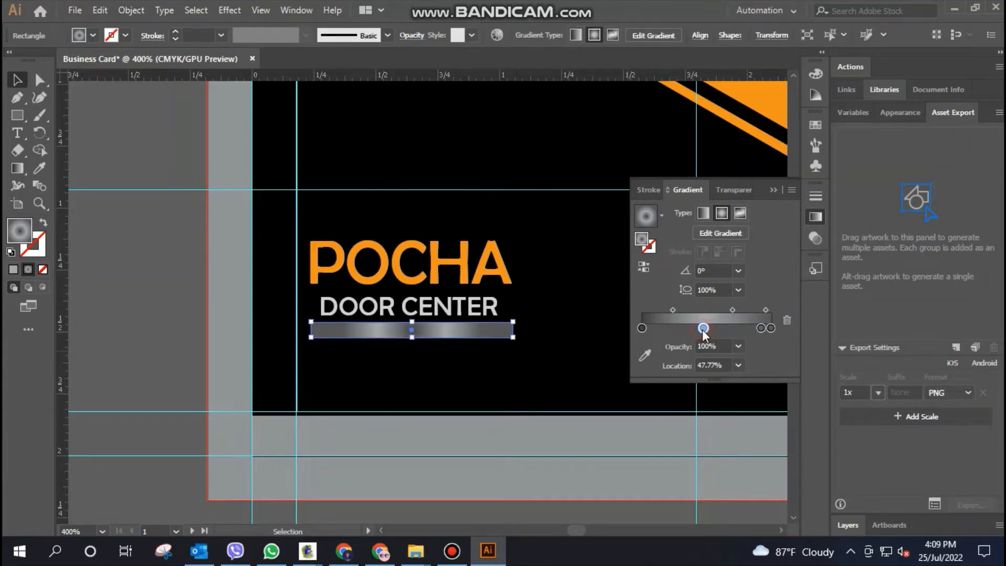
pyautogui.press('Delete')
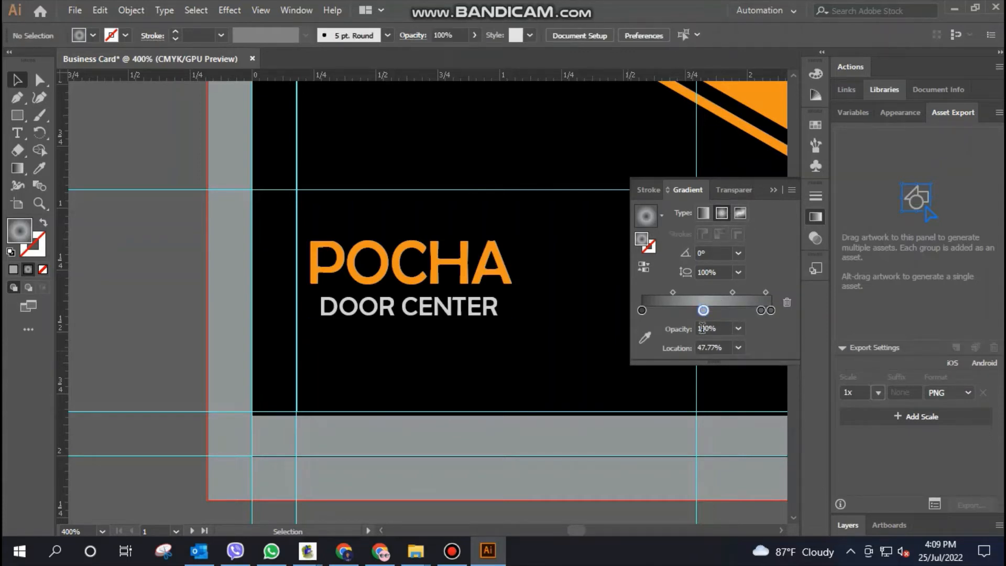
pyautogui.hotkey('ctrl', 'z')
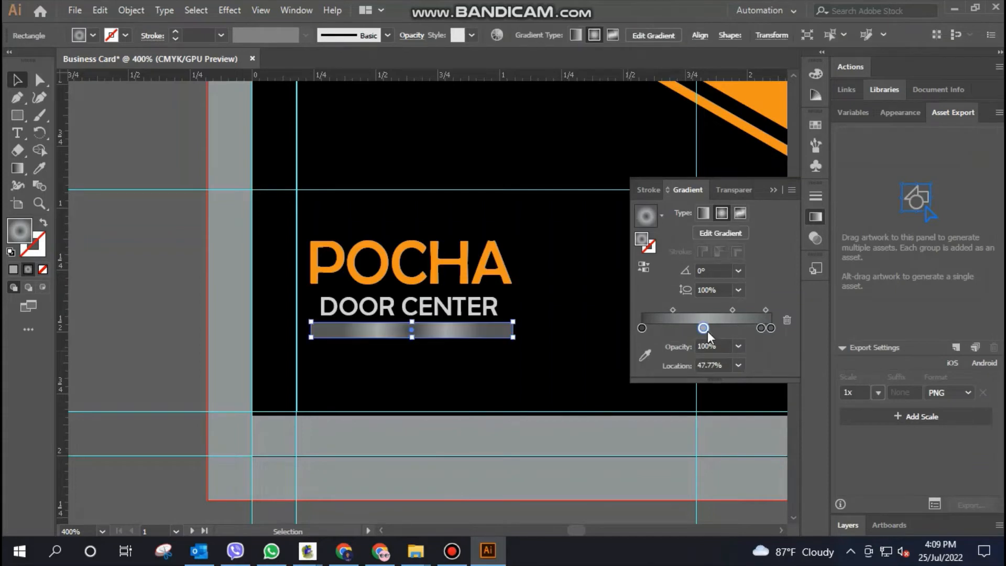
pyautogui.click(760, 328)
pyautogui.press('Delete')
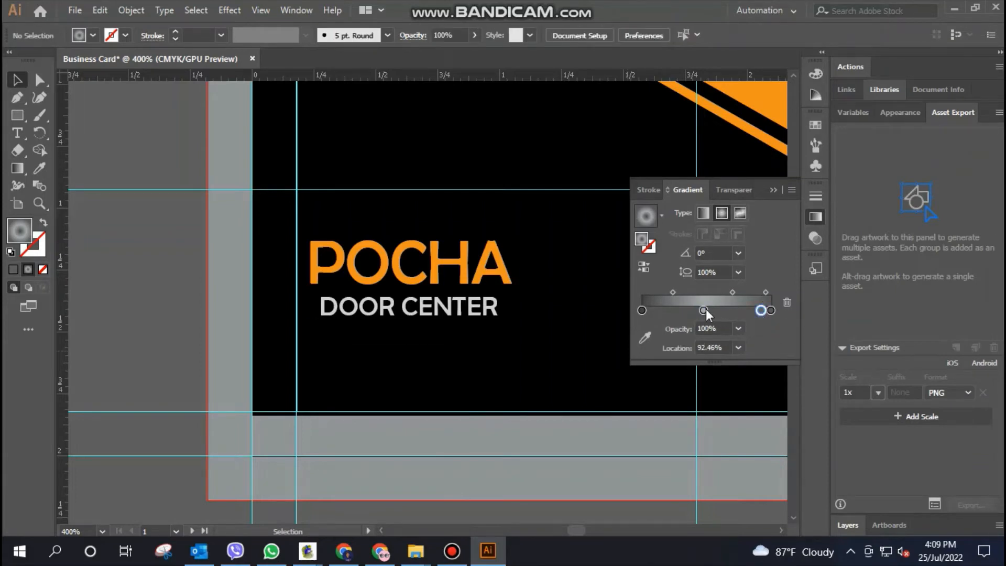
pyautogui.hotkey('ctrl', 'z')
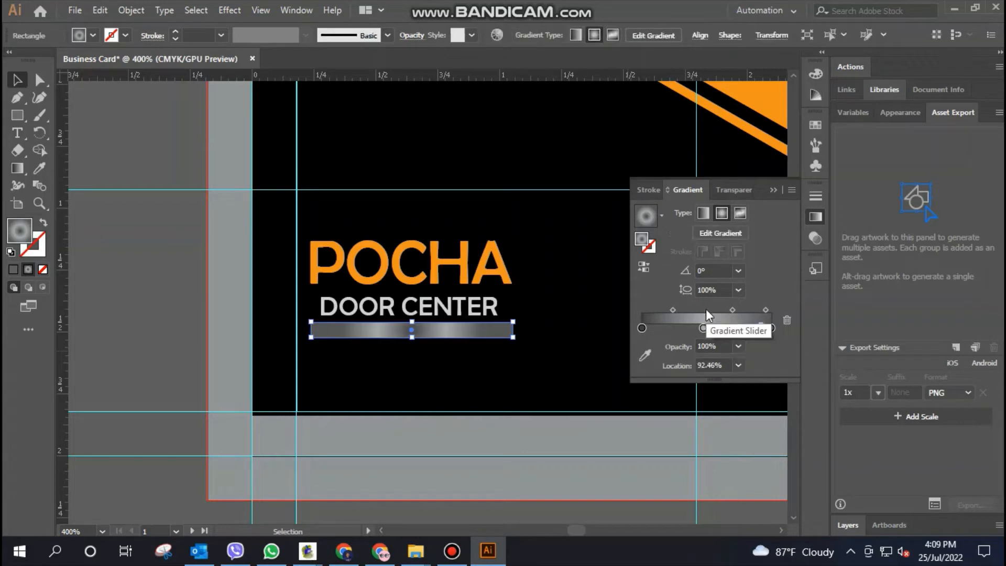
# Move the light grey middle stop to the start of the bar's gradient, at about 1%
pyautogui.moveTo(704, 328); pyautogui.dragTo(639, 328)
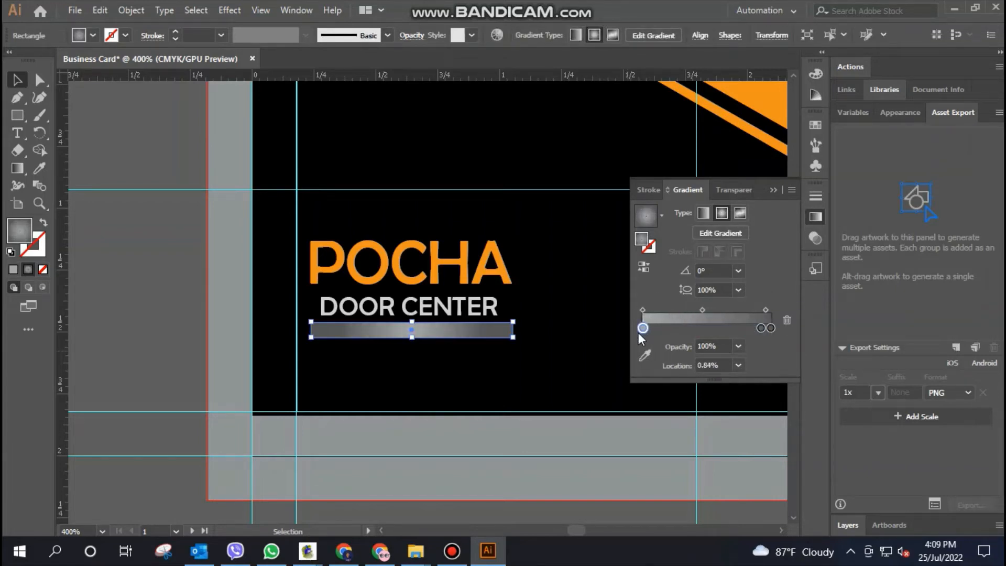
pyautogui.click(559, 449)
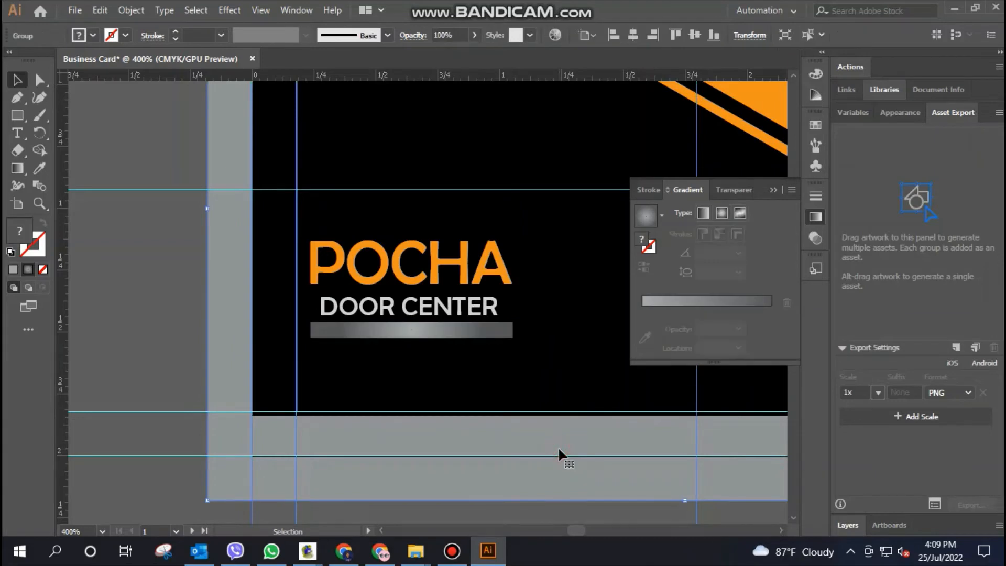
# Add a tagline text over the gradient bar beginning "Desigeed door manufacturer,"
pyautogui.click(18, 135)
pyautogui.click(381, 328)
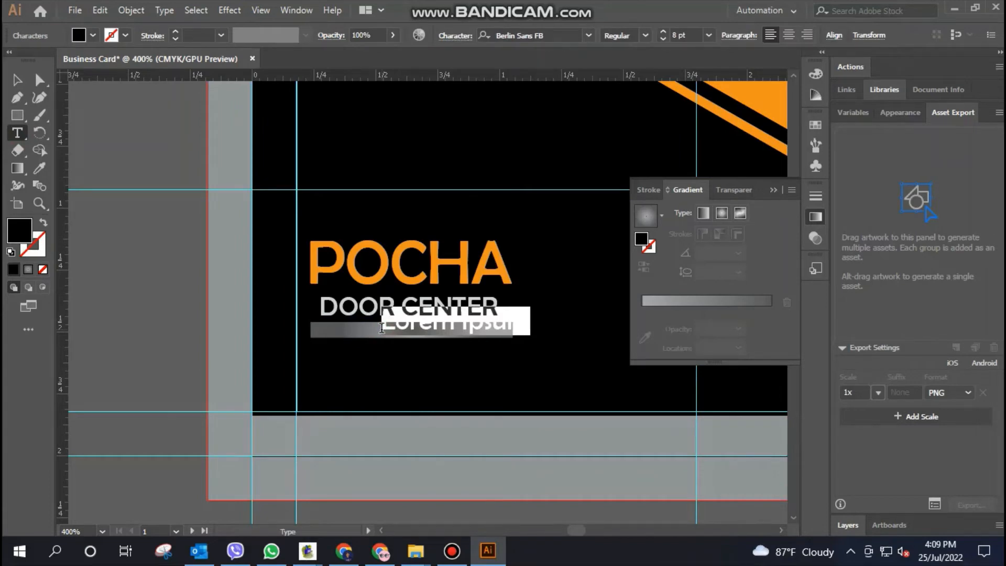
pyautogui.write('Do')
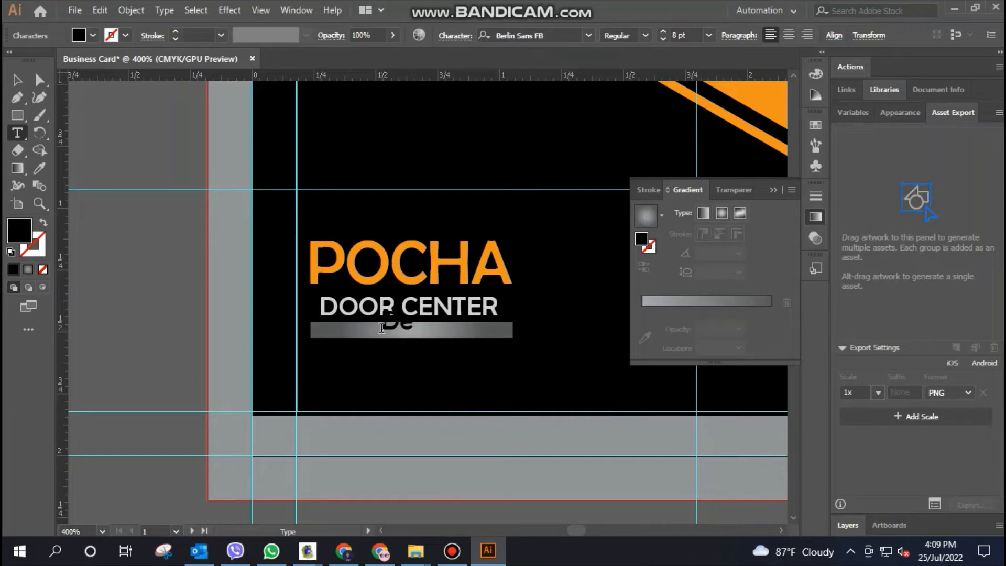
pyautogui.write('sigeed d')
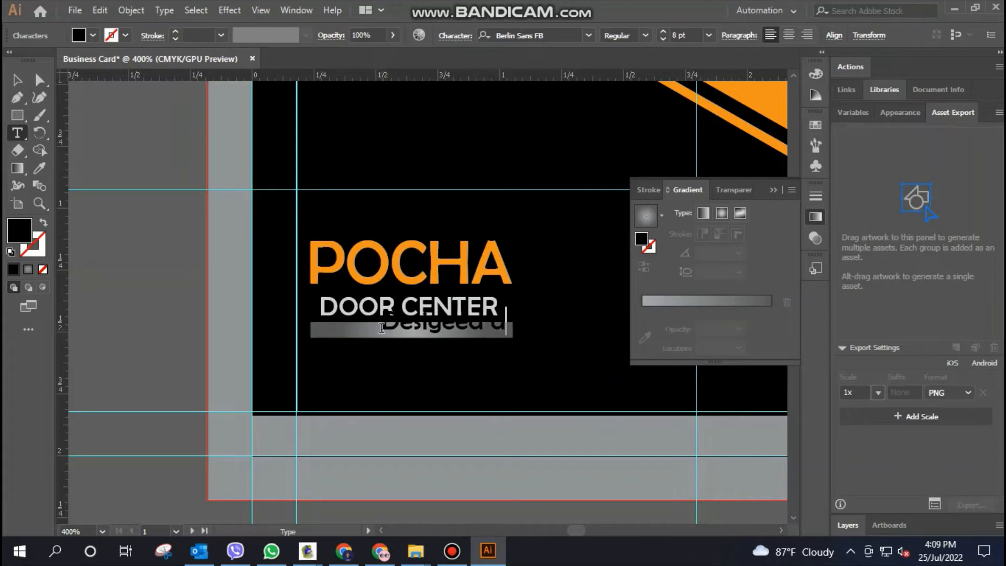
pyautogui.write('esr manu')
# Reduce the whole tagline's font size to 6 pt and further to 3 pt
pyautogui.hscroll(2, 381, 328)
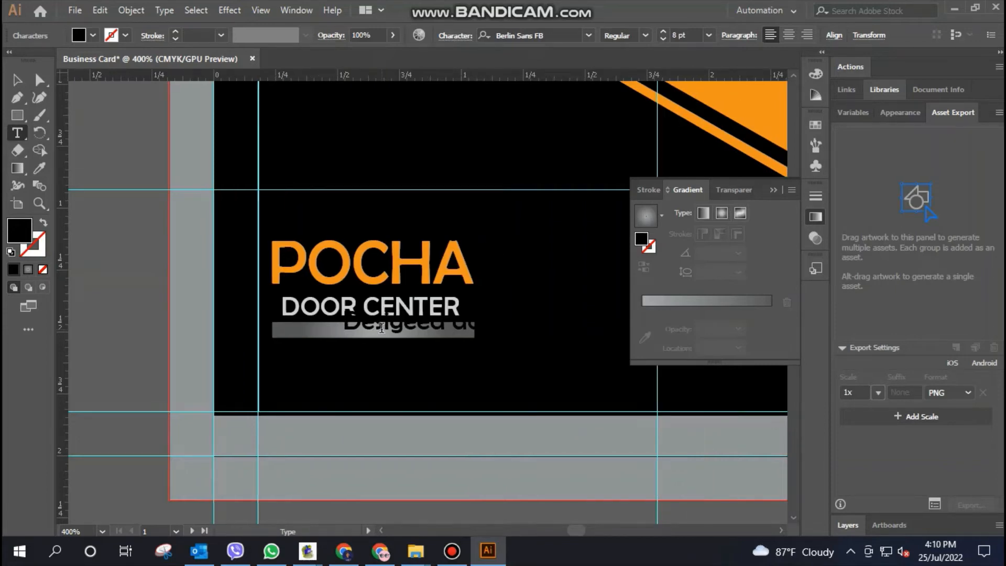
pyautogui.hscroll(2, 381, 328)
pyautogui.hscroll(1, 381, 328)
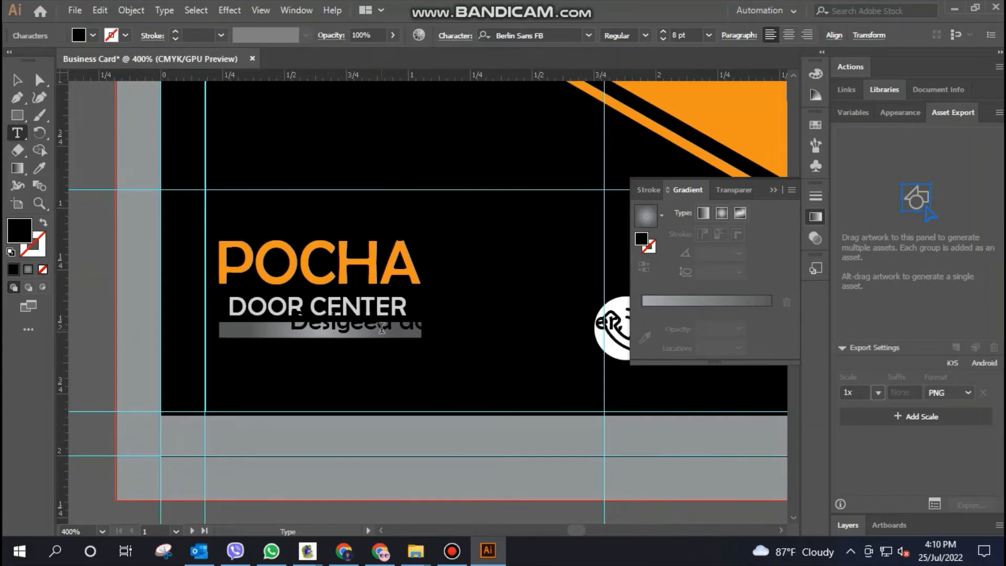
pyautogui.hscroll(2, 381, 327)
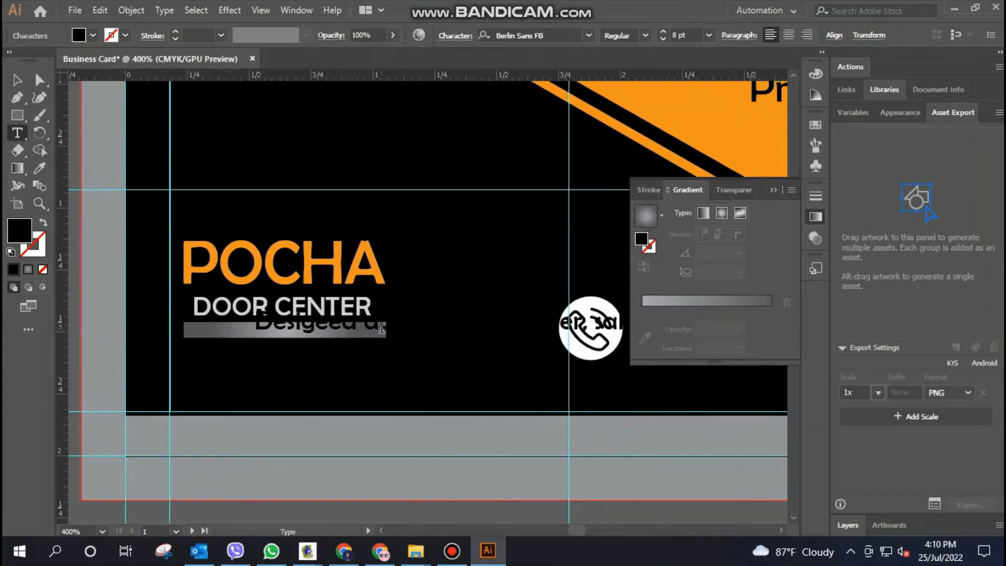
pyautogui.tripleClick(347, 329)
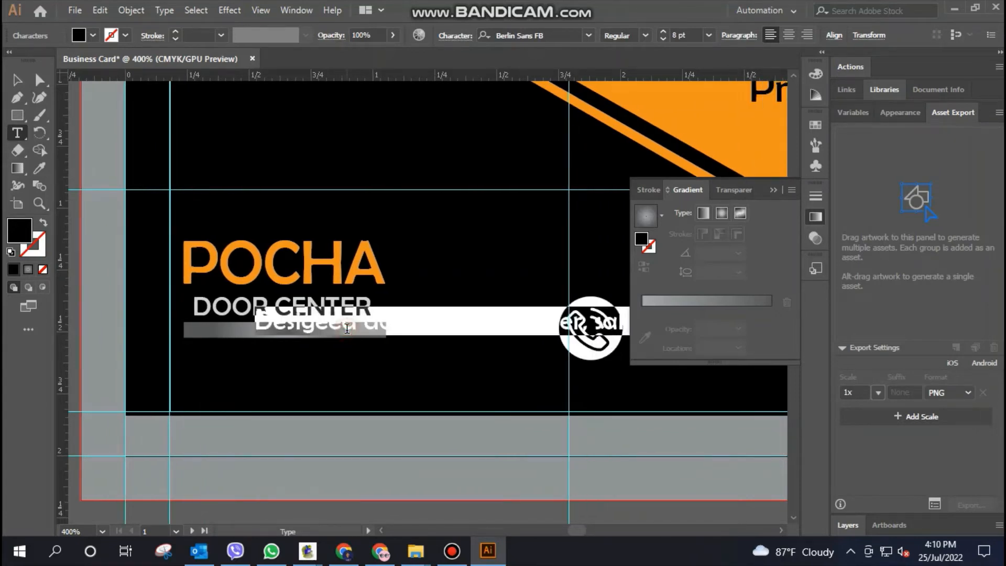
pyautogui.click(93, 35)
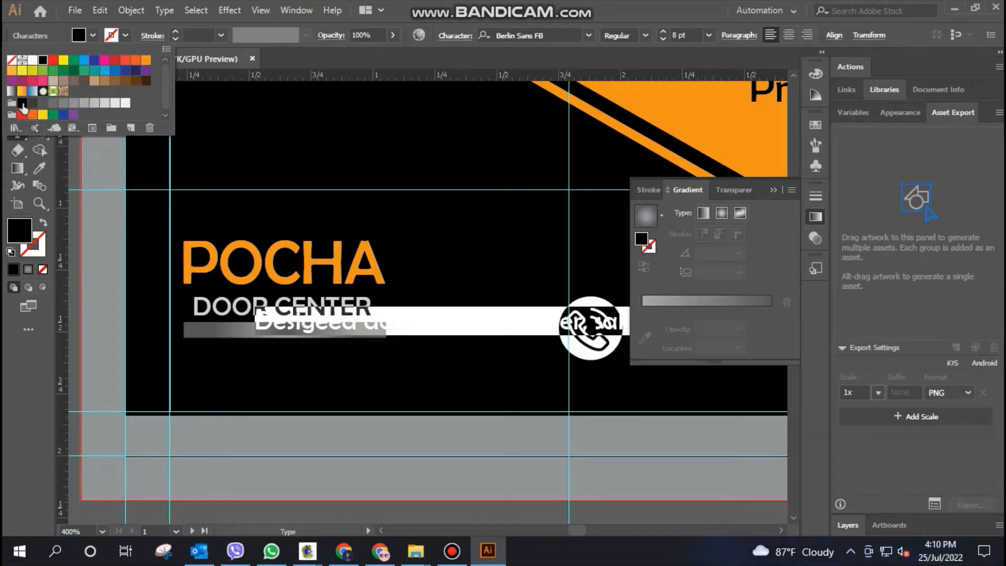
pyautogui.click(678, 35)
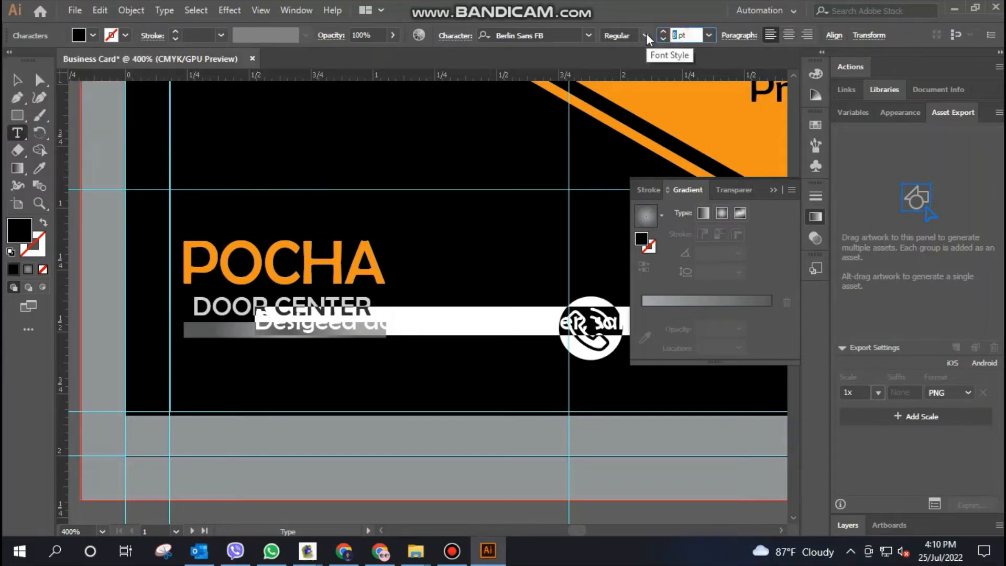
pyautogui.write('6')
pyautogui.press('Return')
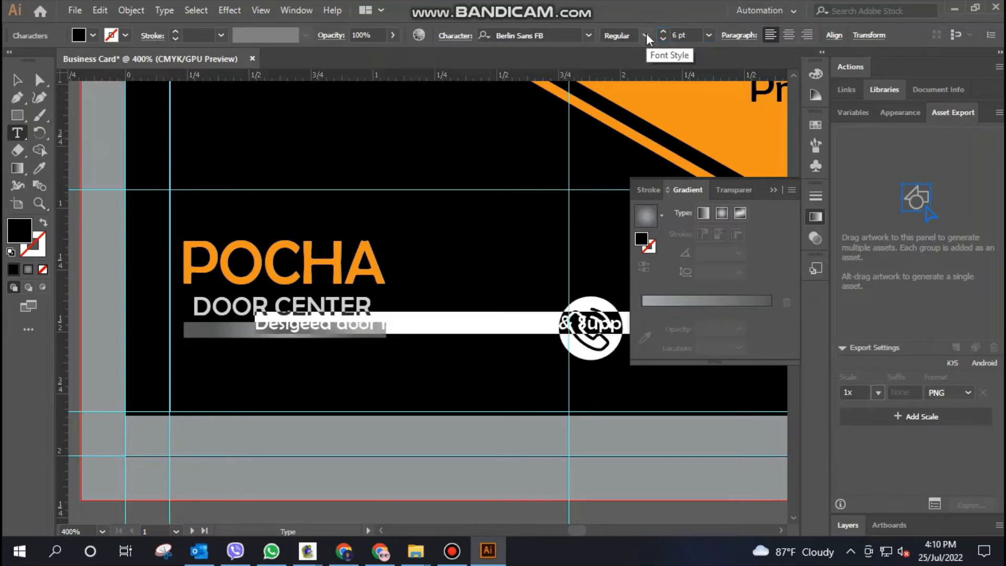
pyautogui.click(677, 35)
pyautogui.write('3')
pyautogui.press('Return')
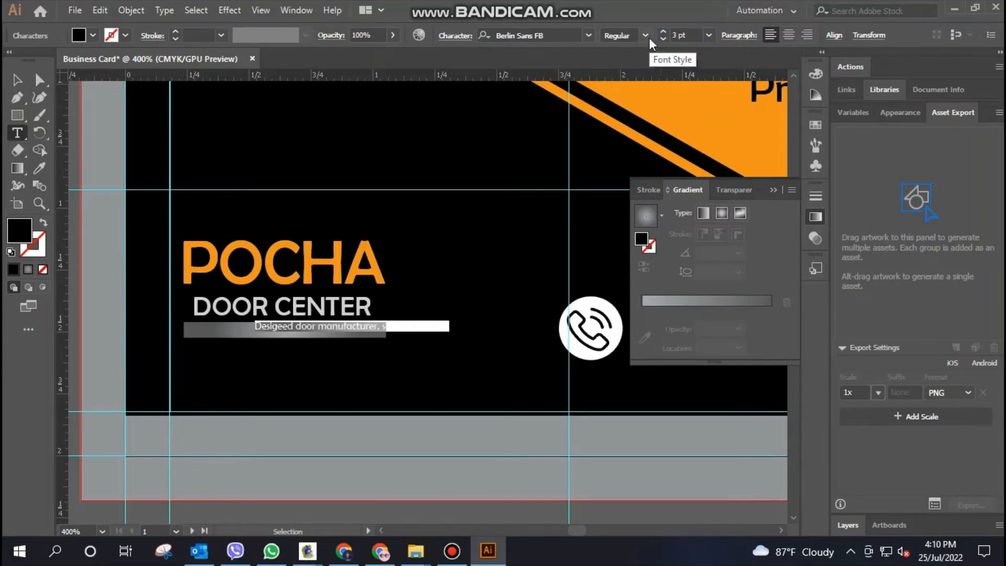
pyautogui.click(17, 80)
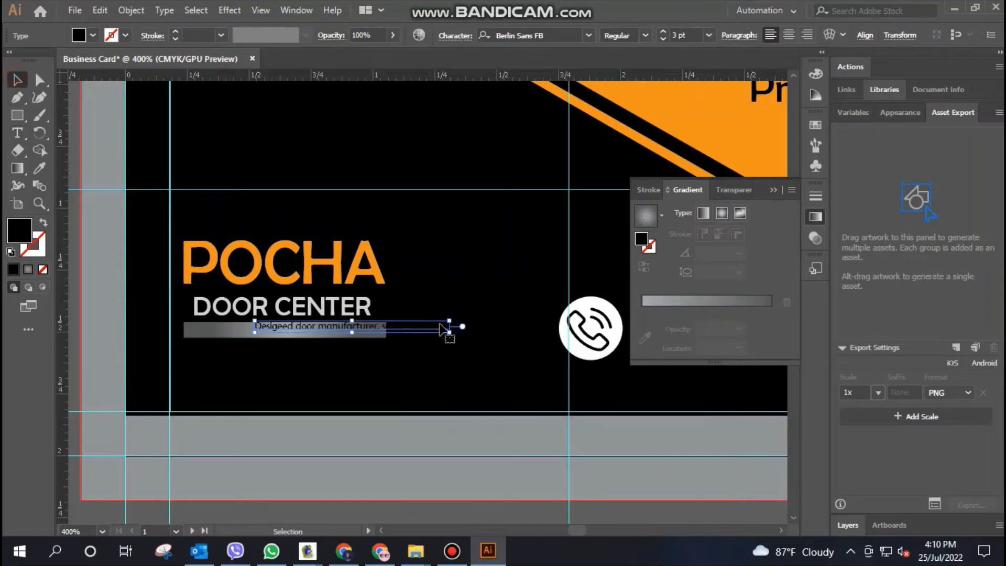
# Move the small tagline text onto the gradient bar beneath DOOR CENTER so it fits within the bar's length
pyautogui.moveTo(429, 327); pyautogui.dragTo(361, 332)
pyautogui.click(454, 293)
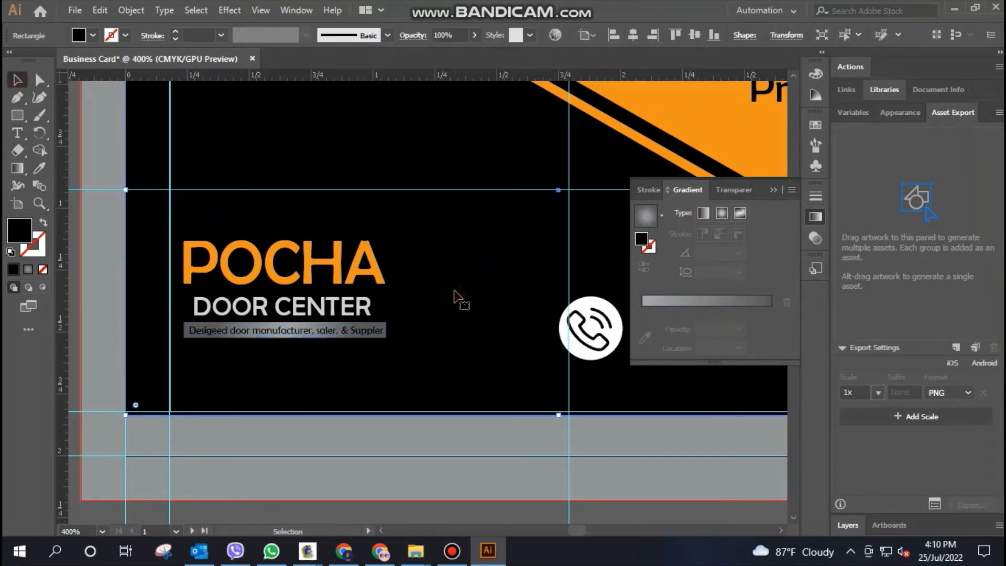
pyautogui.click(345, 335)
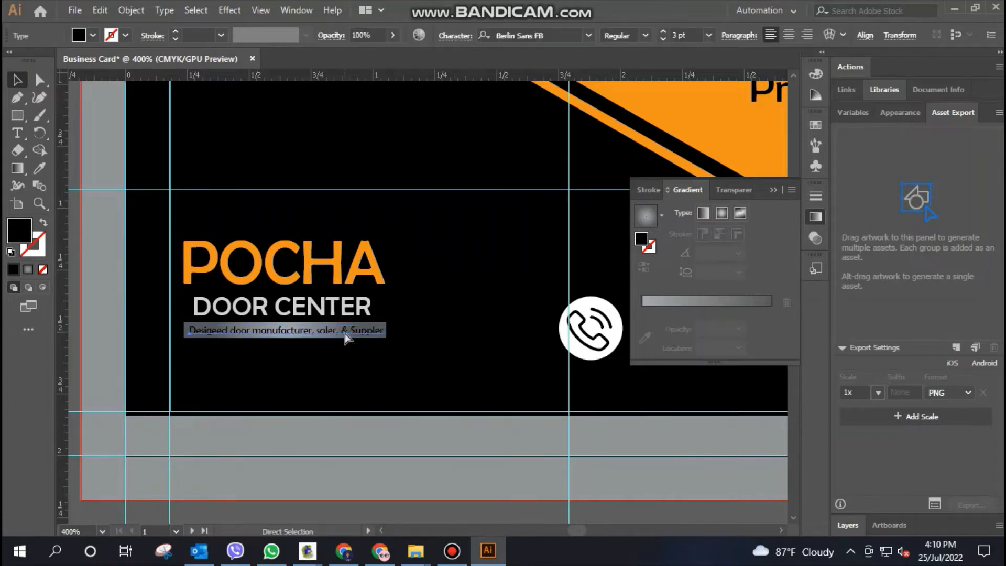
pyautogui.hotkey('ctrl', '+')
pyautogui.hotkey('ctrl', '+')
pyautogui.hotkey('ctrl', '-')
pyautogui.hotkey('ctrl', '-')
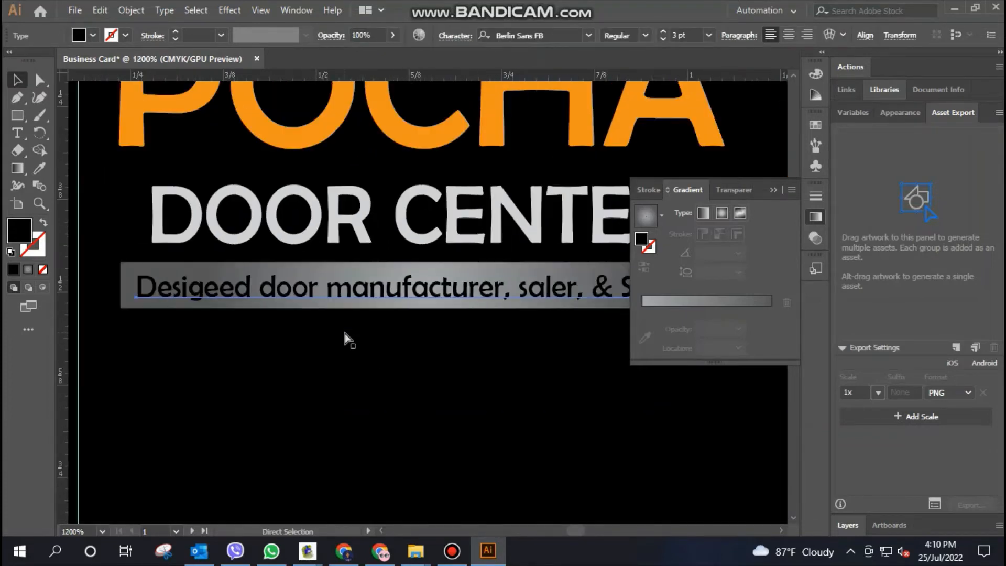
# Collapse the Gradient panel and nudge the tagline slightly up so it is vertically centred within the bar
pyautogui.click(774, 192)
pyautogui.click(721, 247)
pyautogui.click(481, 296)
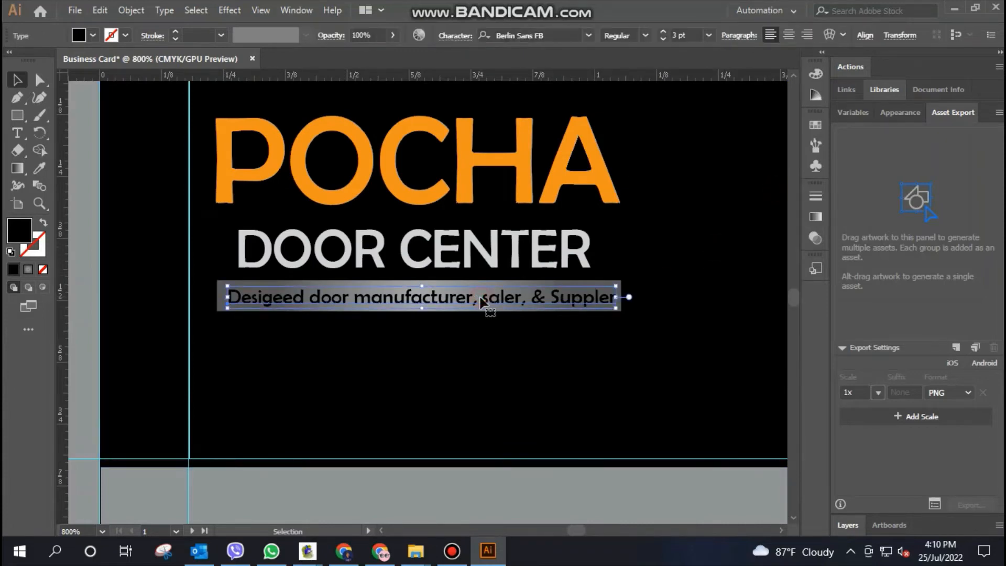
pyautogui.hotkey('ctrl', '+')
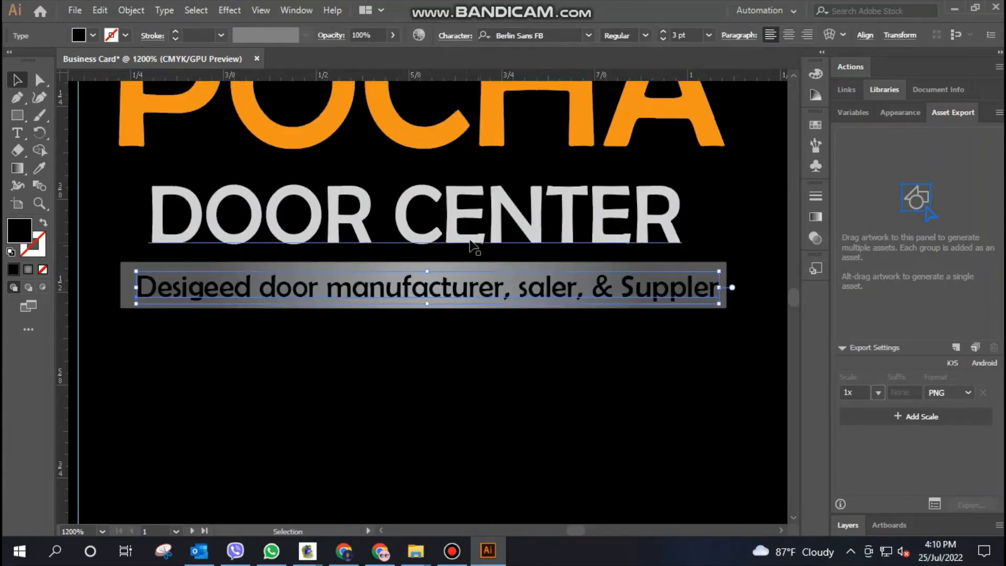
pyautogui.moveTo(442, 292); pyautogui.dragTo(441, 292)
pyautogui.click(463, 369)
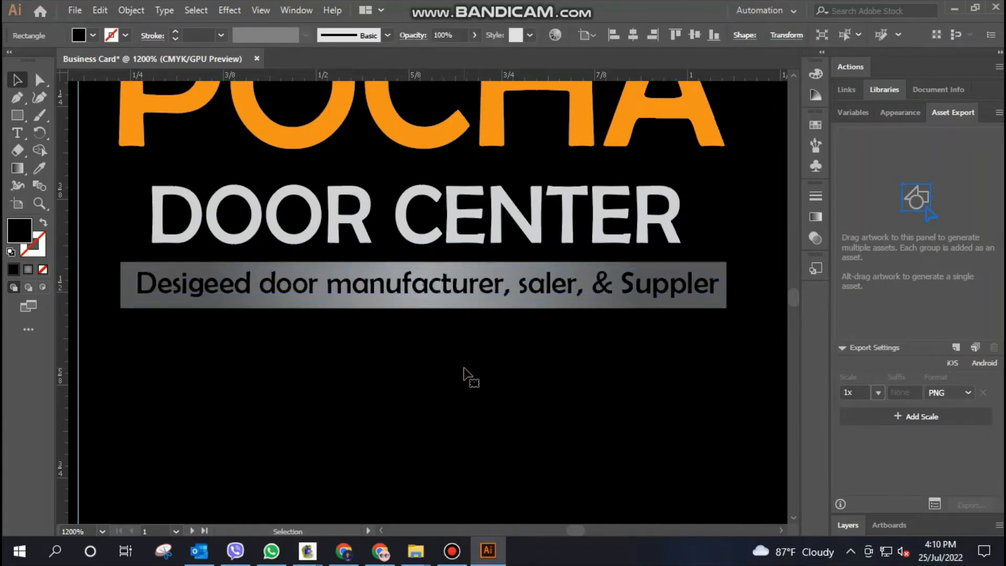
pyautogui.hotkey('ctrl', '0')
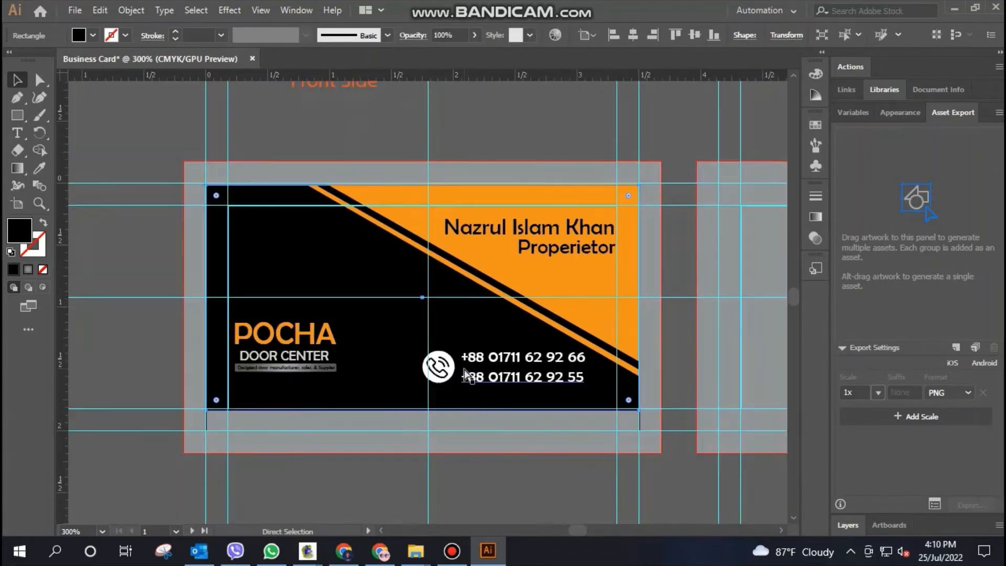
# Move the gradient bar and its tagline together slightly down, widening the gap below DOOR CENTER
pyautogui.hotkey('ctrl', '-')
pyautogui.hotkey('ctrl', '+')
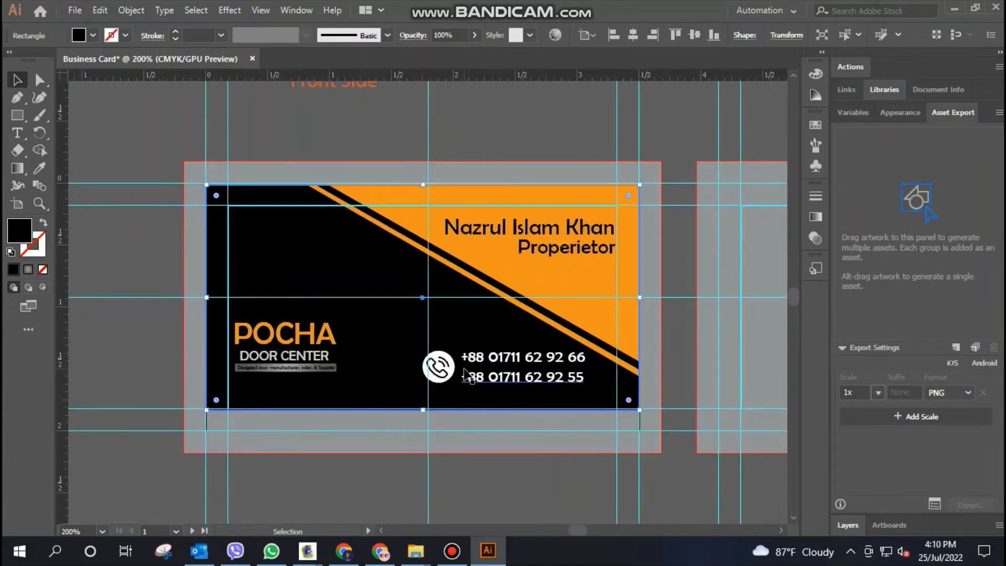
pyautogui.click(333, 433)
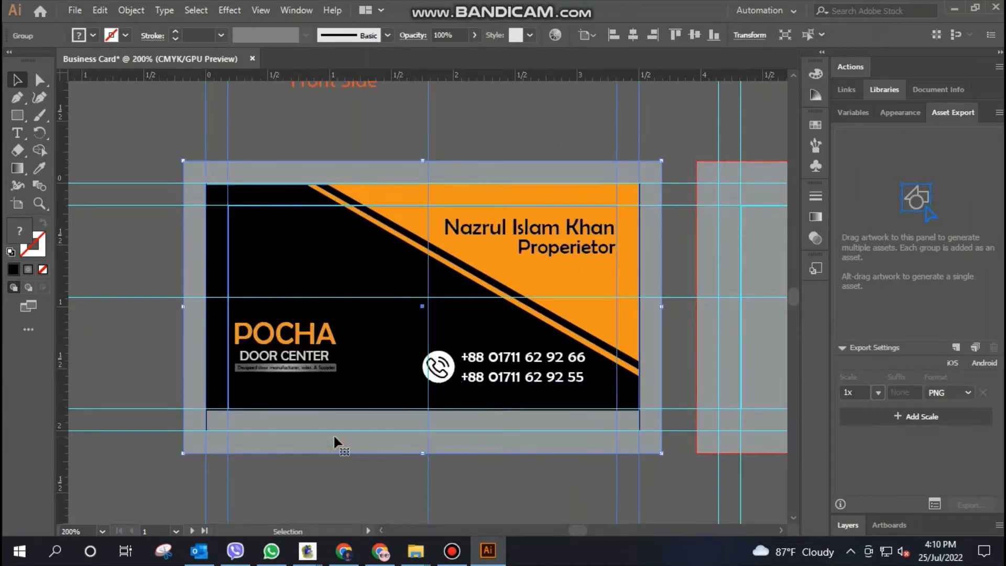
pyautogui.keyDown('ctrl'); pyautogui.click(314, 368); pyautogui.keyUp('ctrl')
pyautogui.hotkey('ctrl', '+')
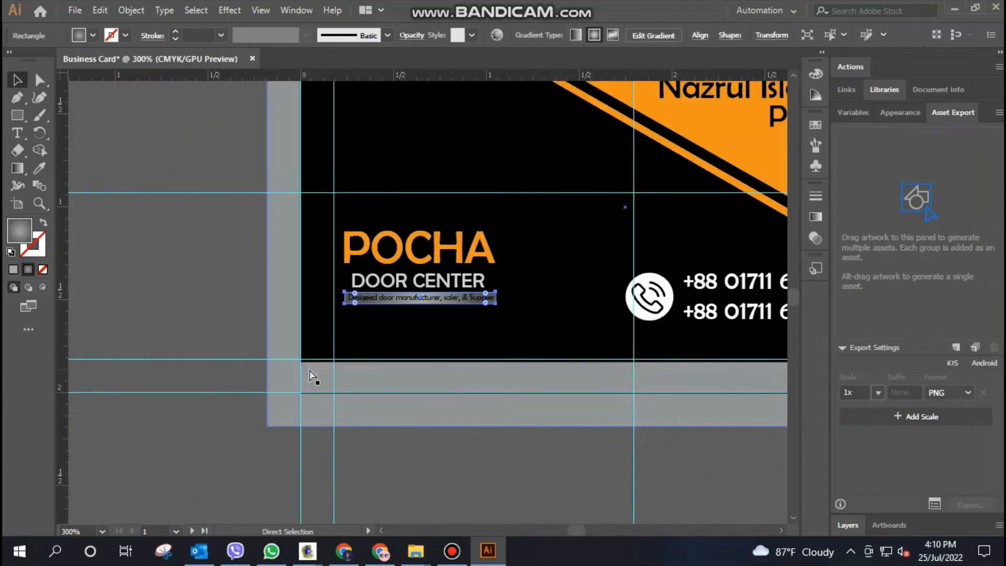
pyautogui.hotkey('ctrl', '+')
pyautogui.hotkey('ctrl', '+')
pyautogui.hotkey('ctrl', '+')
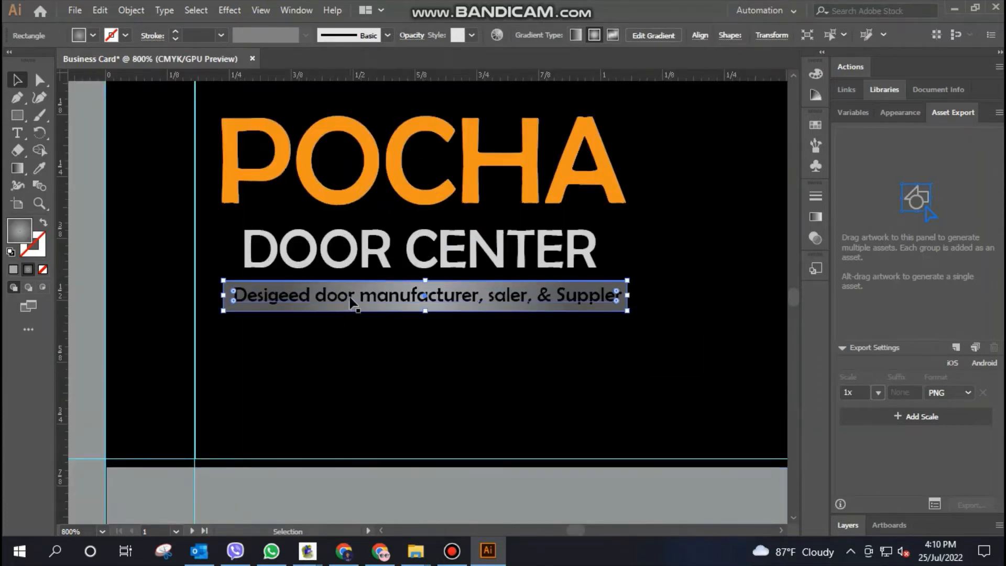
pyautogui.keyDown('ctrl'); pyautogui.click(350, 303); pyautogui.keyUp('ctrl')
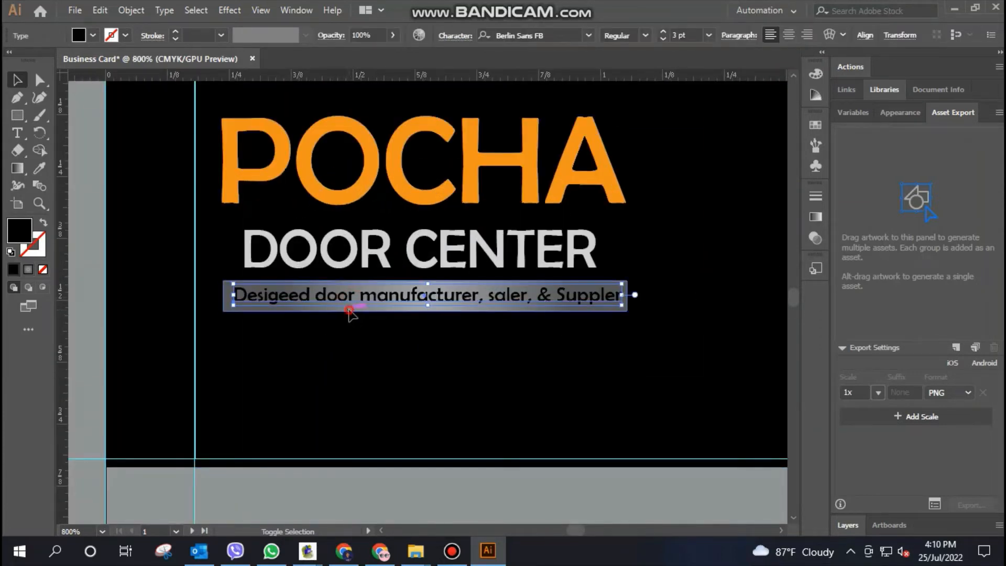
pyautogui.keyDown('ctrl'); pyautogui.keyDown('shift'); pyautogui.click(350, 310); pyautogui.keyUp('shift'); pyautogui.keyUp('ctrl')
pyautogui.moveTo(366, 303); pyautogui.dragTo(365, 307)
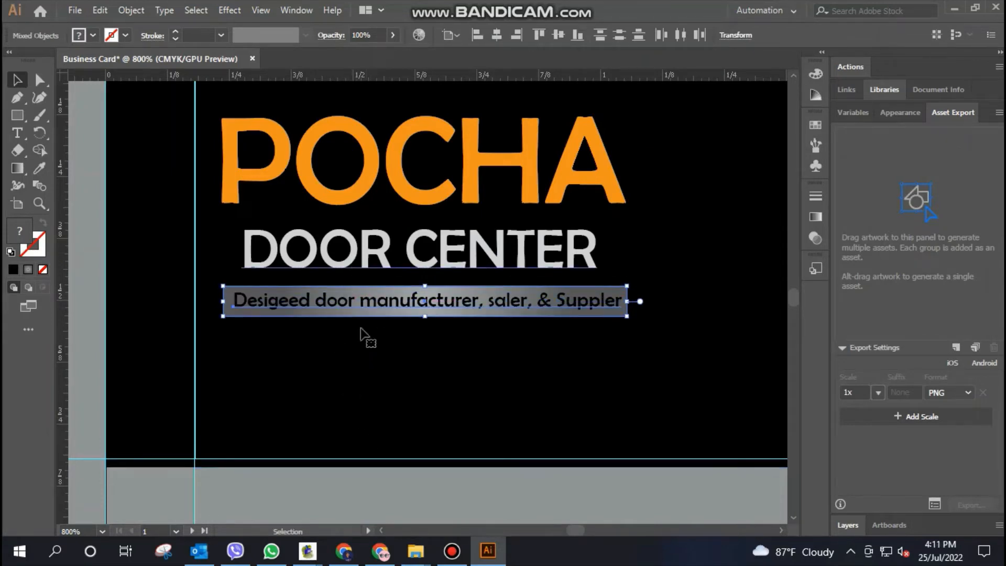
pyautogui.click(383, 388)
pyautogui.hotkey('ctrl', '-')
pyautogui.hotkey('ctrl', '-')
pyautogui.hotkey('ctrl', '-')
pyautogui.hotkey('ctrl', '-')
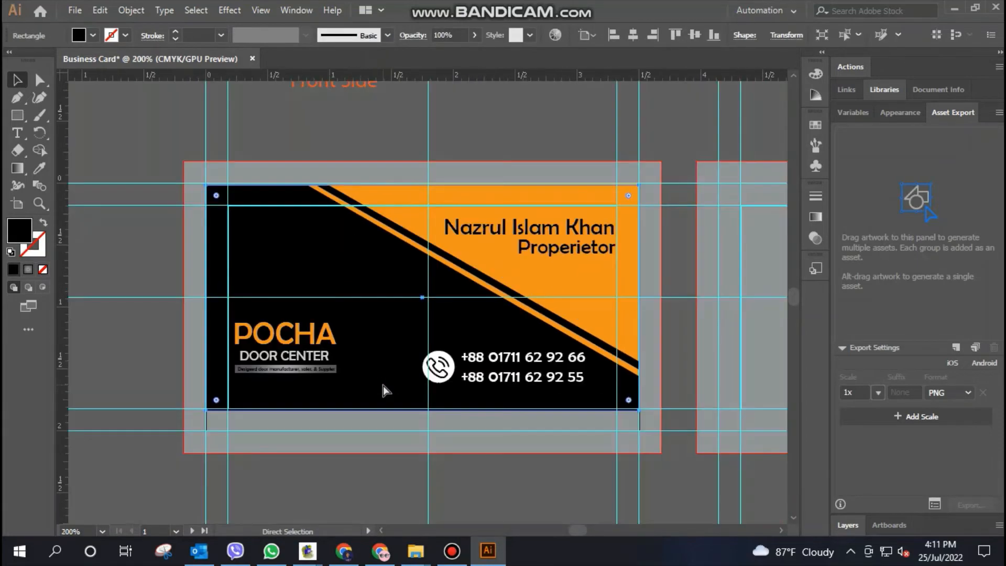
pyautogui.click(398, 480)
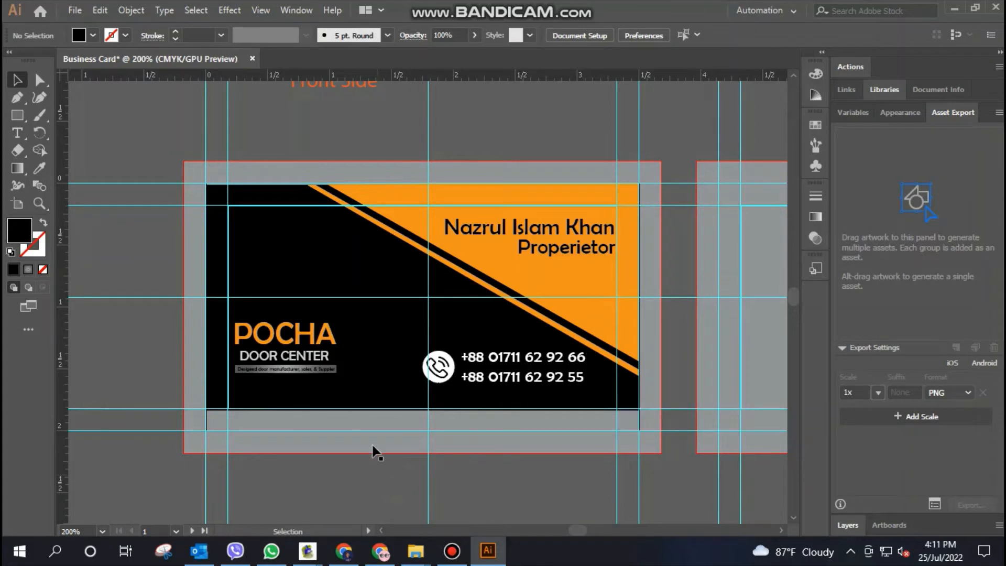
pyautogui.click(453, 551)
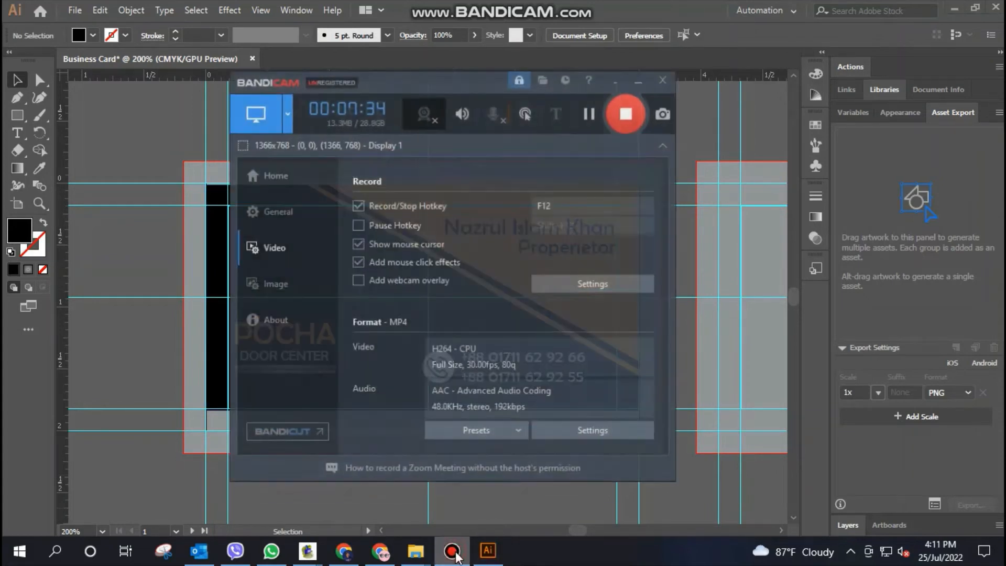
pyautogui.click(645, 70)
pyautogui.click(75, 10)
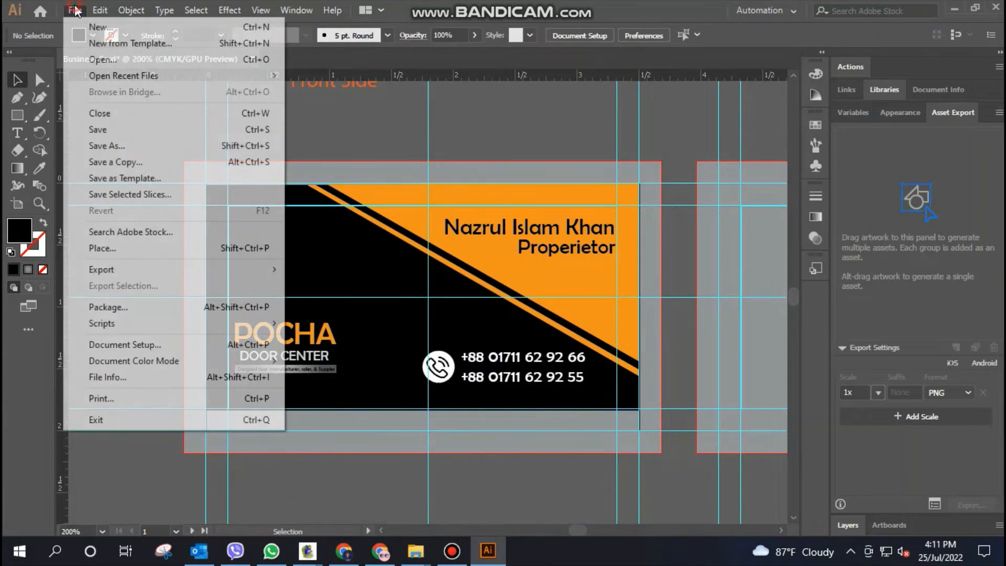
pyautogui.click(163, 269)
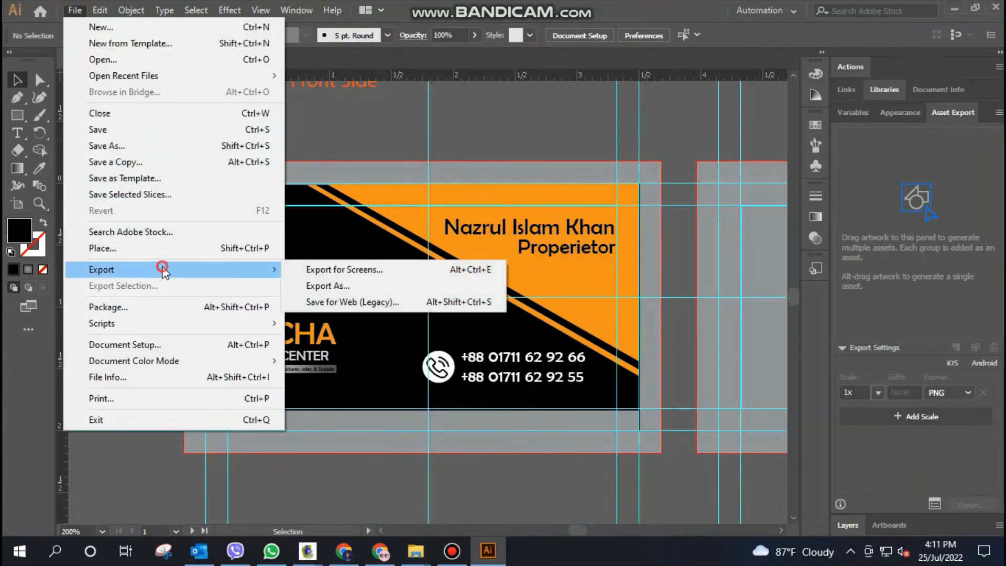
pyautogui.click(330, 301)
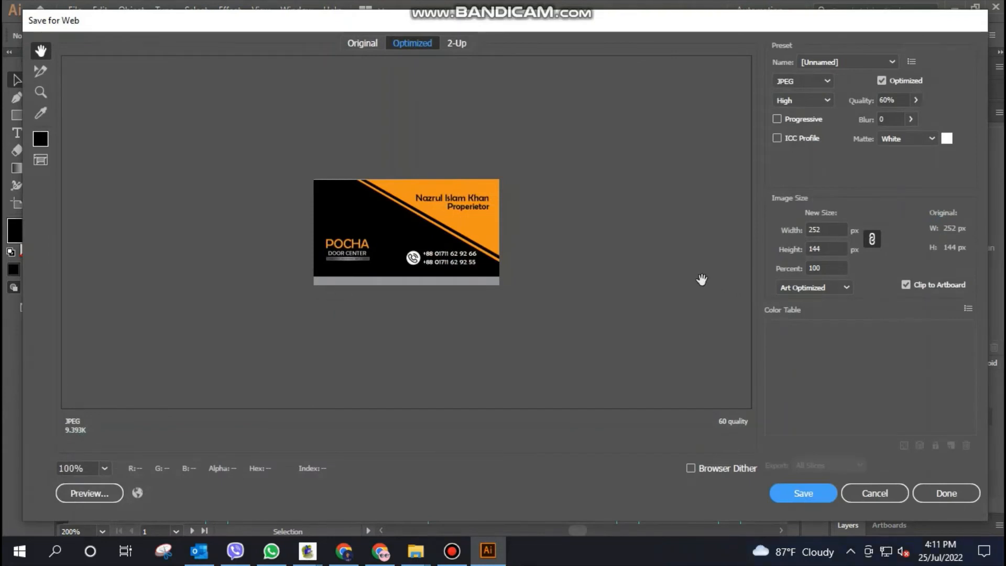
pyautogui.click(827, 249)
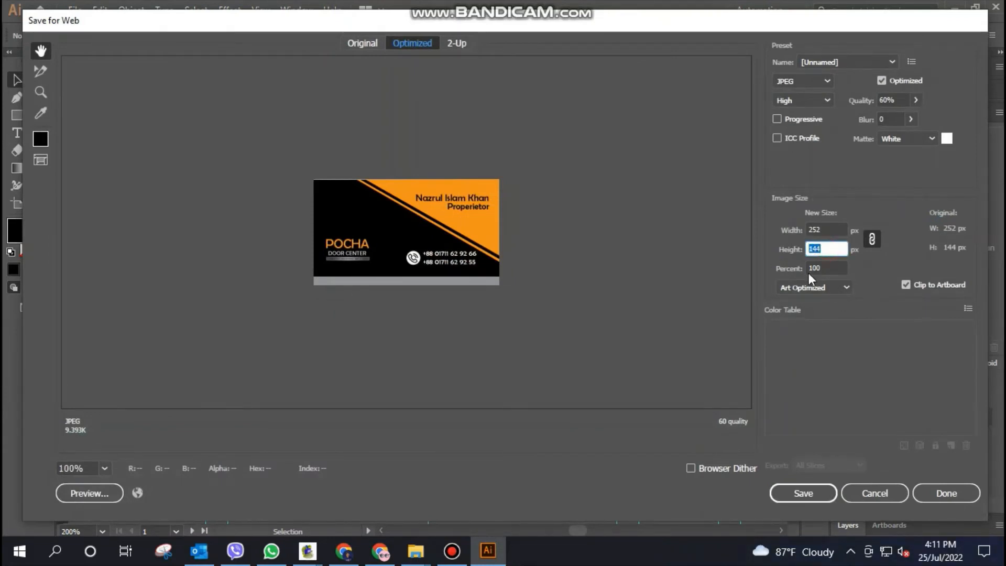
pyautogui.click(872, 493)
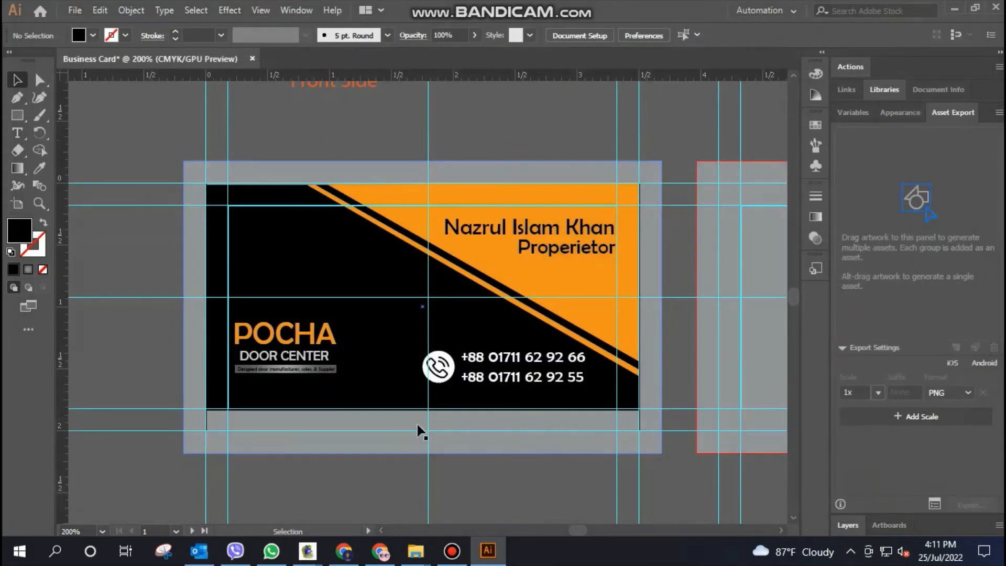
# Extend the front card's black background rectangle down to the artboard's bottom edge, covering the grey strip
pyautogui.click(368, 386)
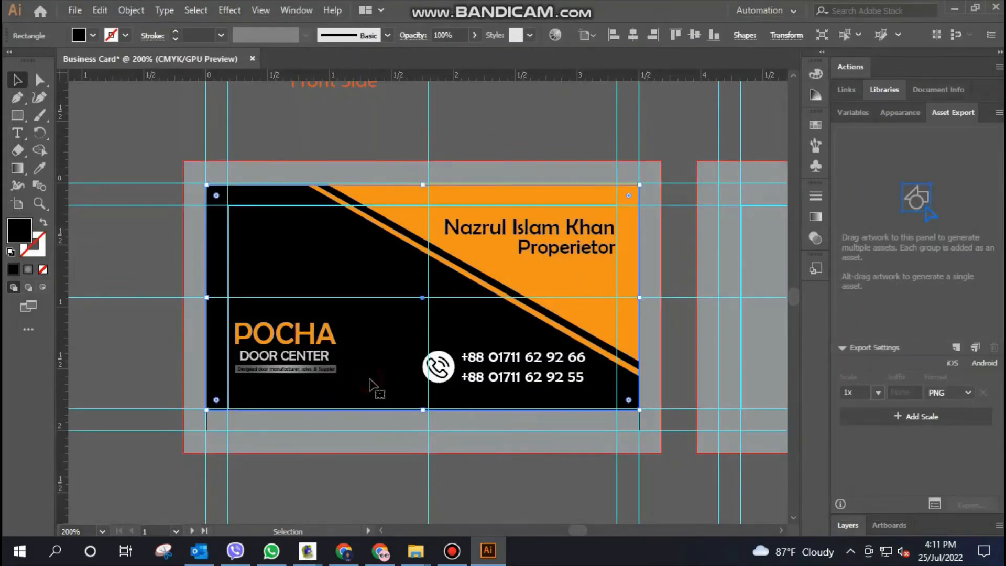
pyautogui.moveTo(423, 410); pyautogui.dragTo(423, 430)
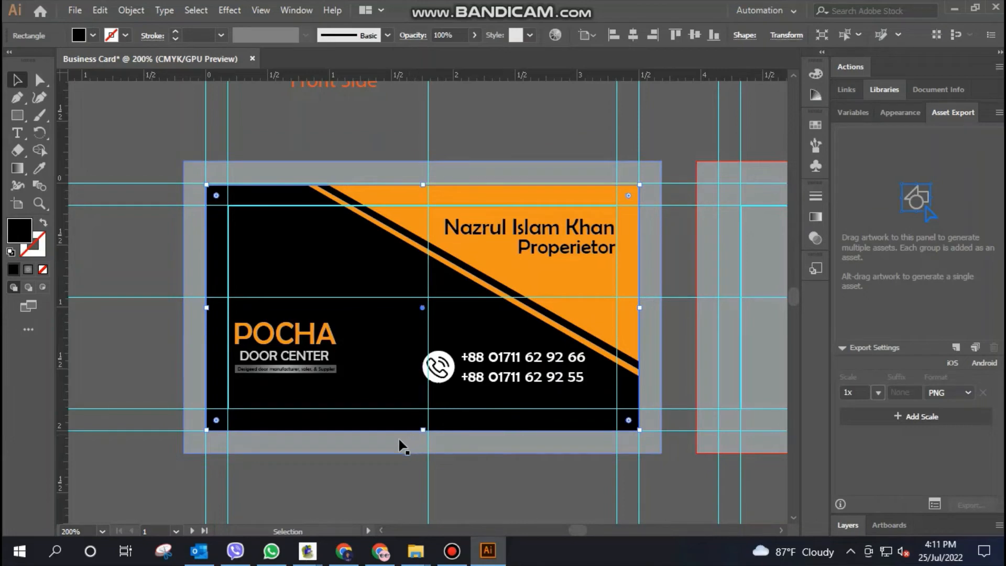
# Try to move the POCHA and DOOR CENTER texts with the gradient bar down, and undo the move
pyautogui.click(292, 345)
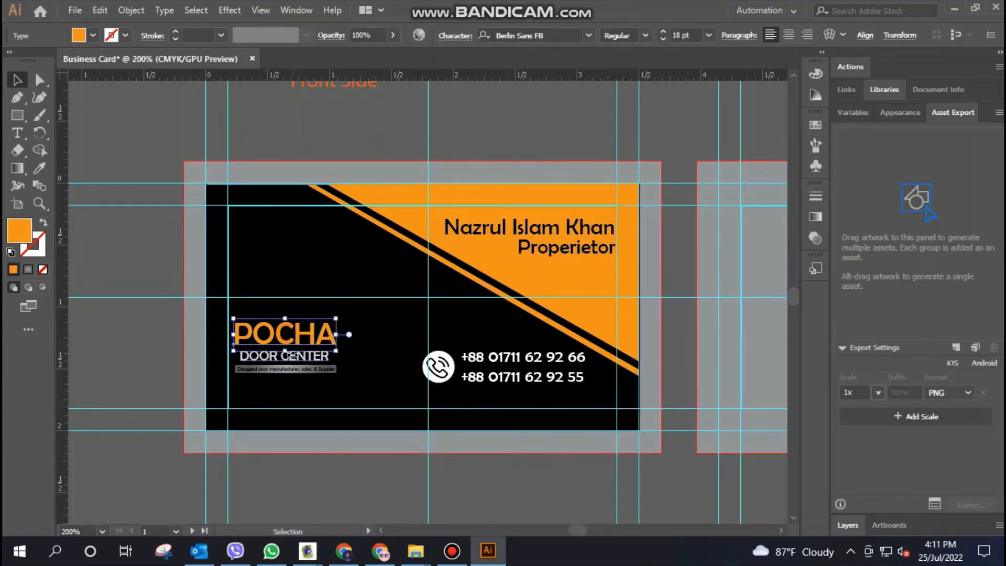
pyautogui.click(310, 358)
pyautogui.click(308, 343)
pyautogui.keyDown('shift'); pyautogui.click(304, 357); pyautogui.keyUp('shift')
pyautogui.keyDown('shift'); pyautogui.click(314, 369); pyautogui.keyUp('shift')
pyautogui.moveTo(303, 358); pyautogui.dragTo(303, 384)
pyautogui.press('ctrl')
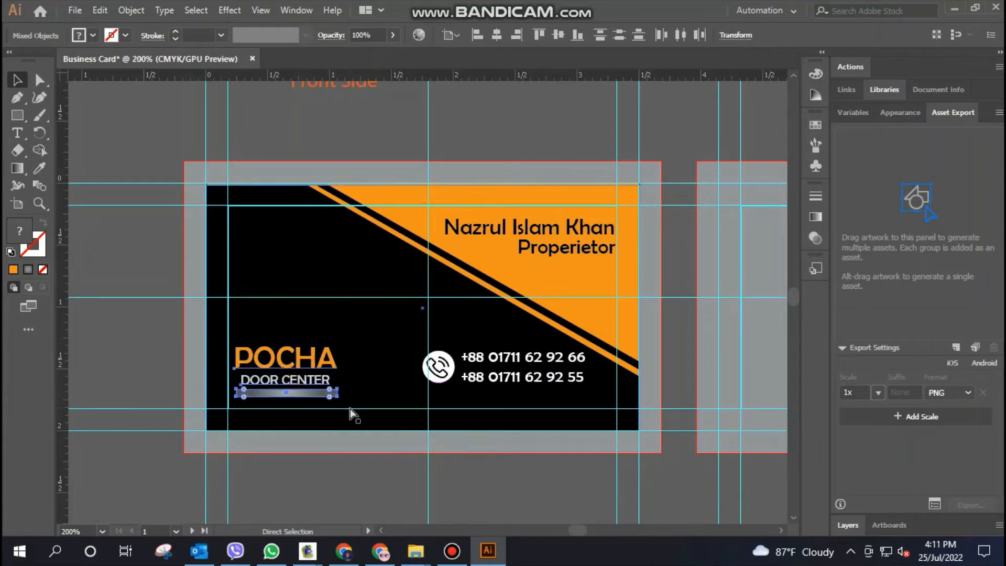
pyautogui.hotkey('ctrl', 'z')
pyautogui.click(309, 390)
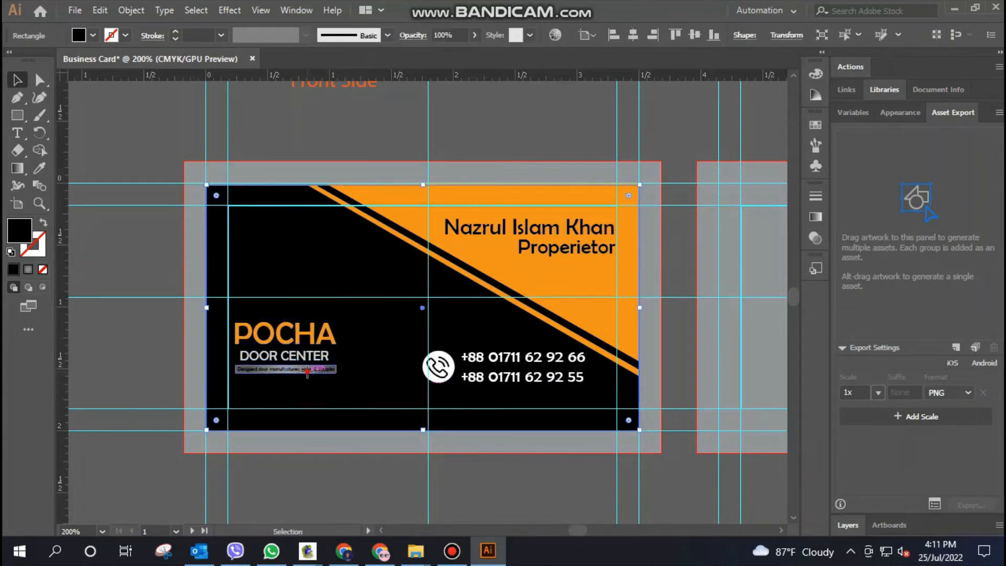
# Group POCHA, DOOR CENTER, the tagline and its bar, and move the group down to just above the bottom margin guide
pyautogui.click(307, 371)
pyautogui.hotkey('ctrl', '=')
pyautogui.hotkey('ctrl', '=')
pyautogui.hotkey('ctrl', '=')
pyautogui.hotkey('ctrl', '=')
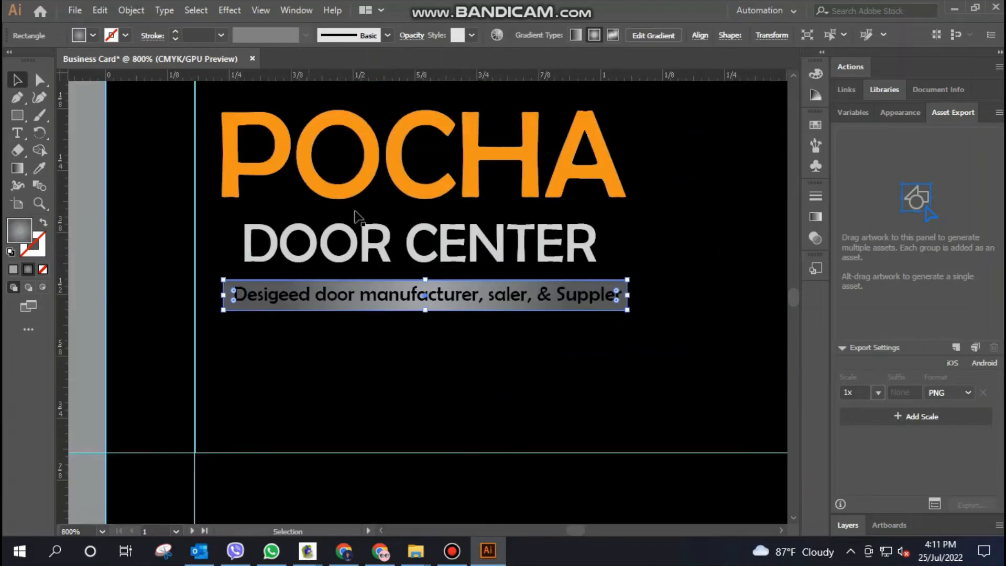
pyautogui.click(341, 193)
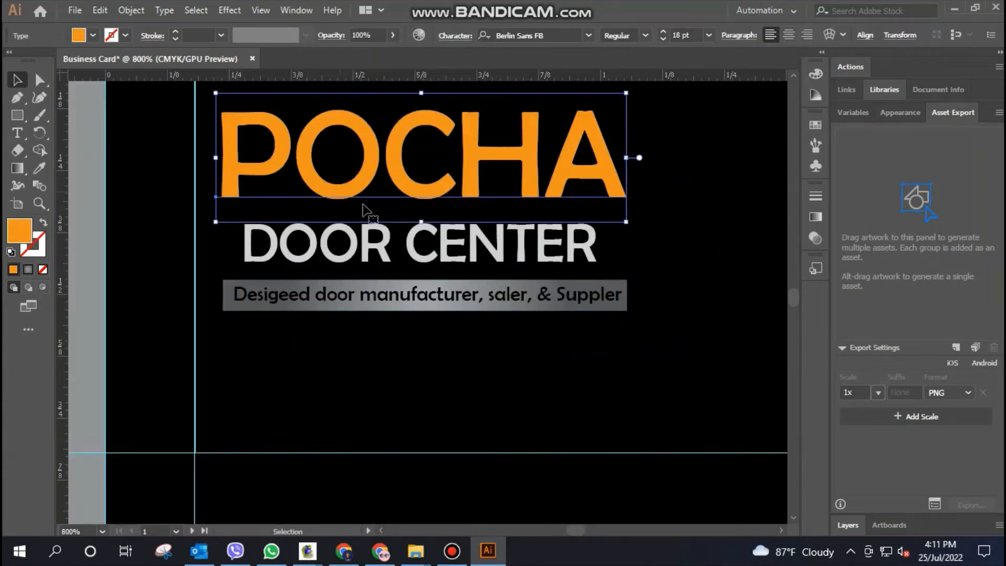
pyautogui.keyDown('shift'); pyautogui.click(378, 247); pyautogui.keyUp('shift')
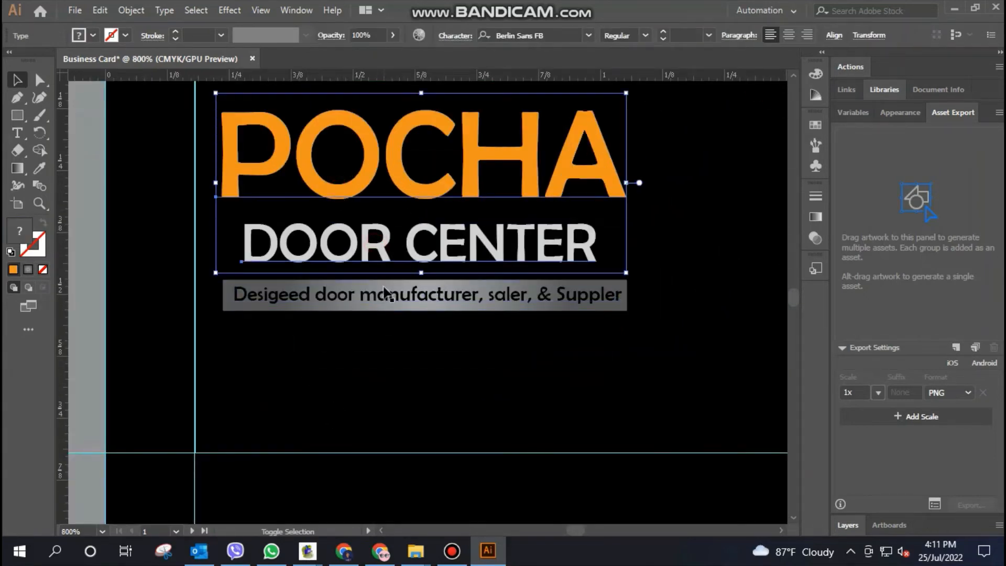
pyautogui.keyDown('shift'); pyautogui.click(385, 294); pyautogui.keyUp('shift')
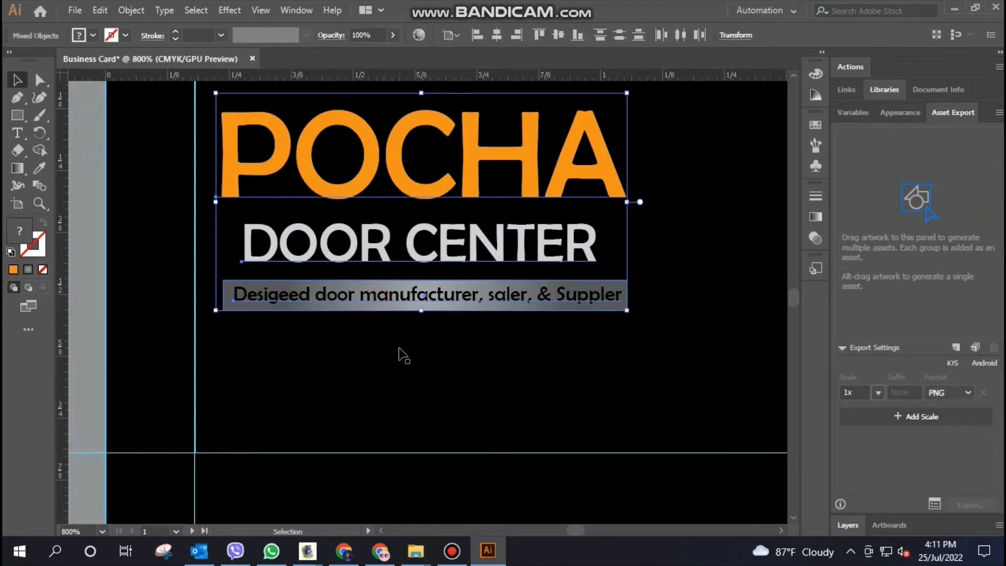
pyautogui.hotkey('ctrl', 'g')
pyautogui.moveTo(404, 180); pyautogui.dragTo(403, 271)
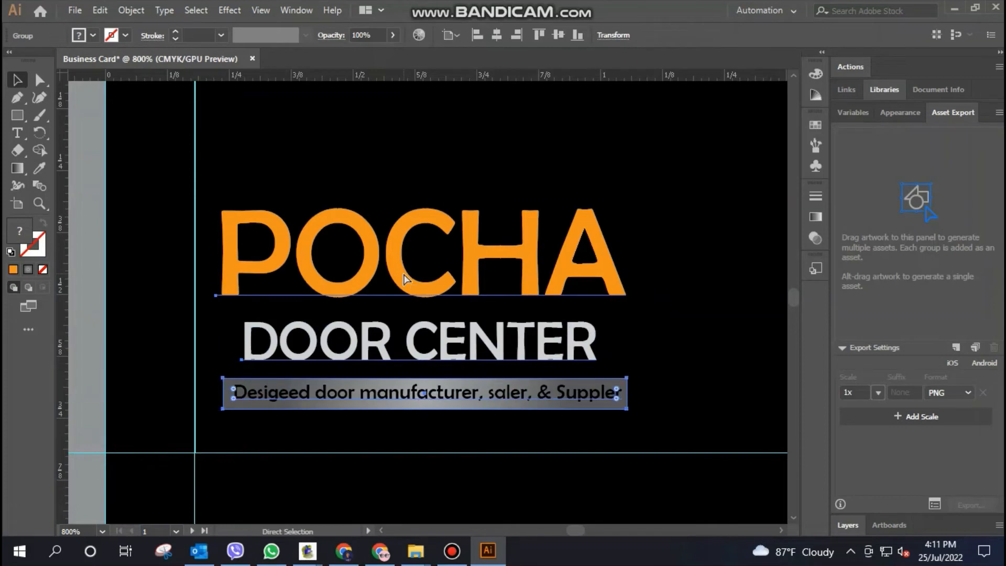
pyautogui.hotkey('ctrl', '-')
pyautogui.hotkey('ctrl', '-')
pyautogui.hotkey('ctrl', '-')
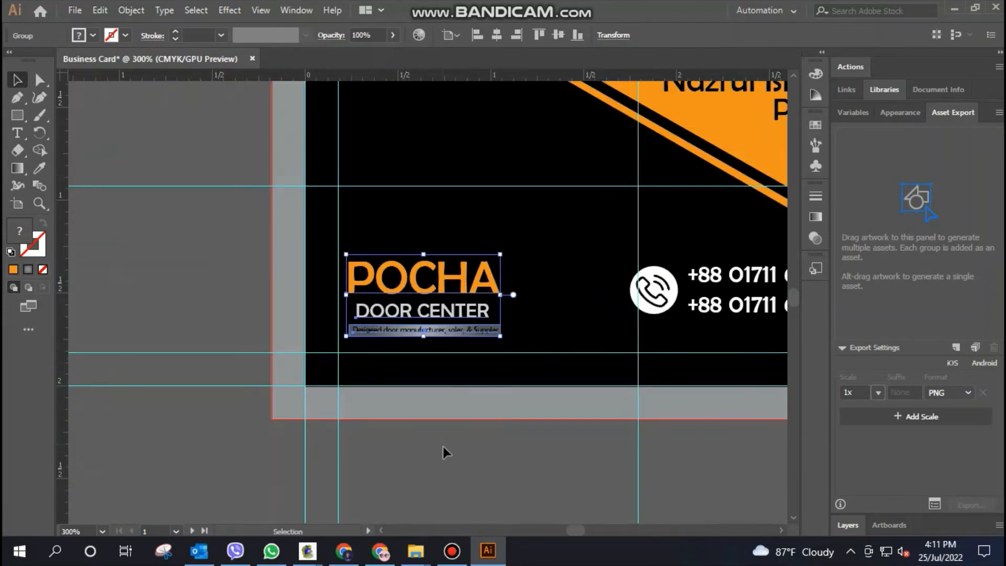
pyautogui.click(460, 492)
# Move the phone icon and both phone numbers together slightly down on the front card
pyautogui.hscroll(3, 423, 483)
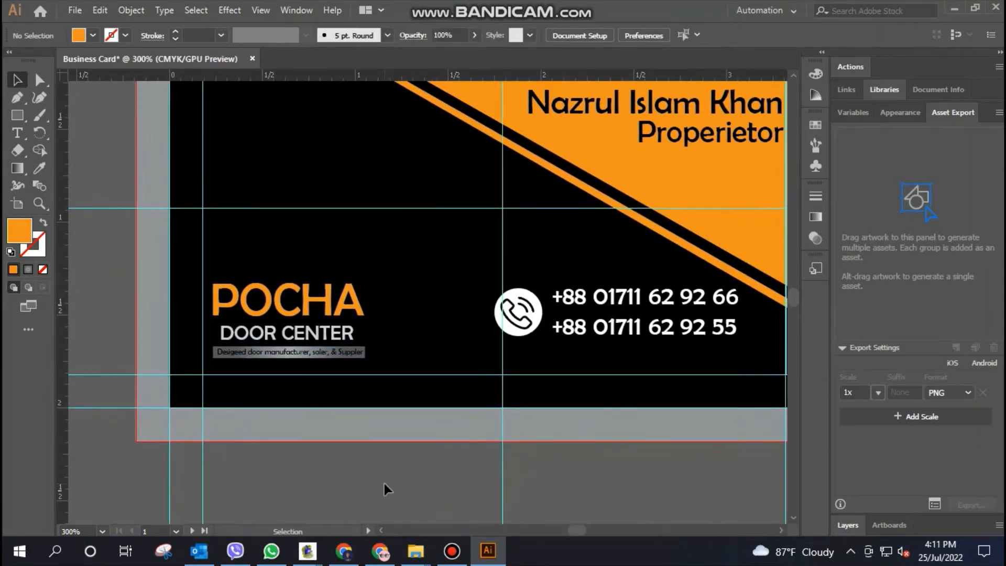
pyautogui.hotkey('ctrl', '-')
pyautogui.hotkey('ctrl', '-')
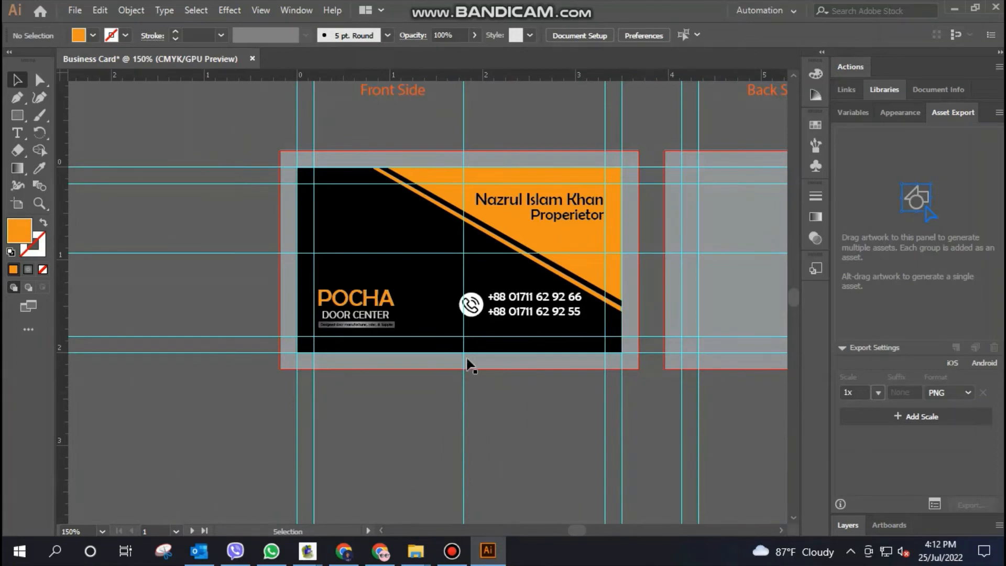
pyautogui.click(471, 304)
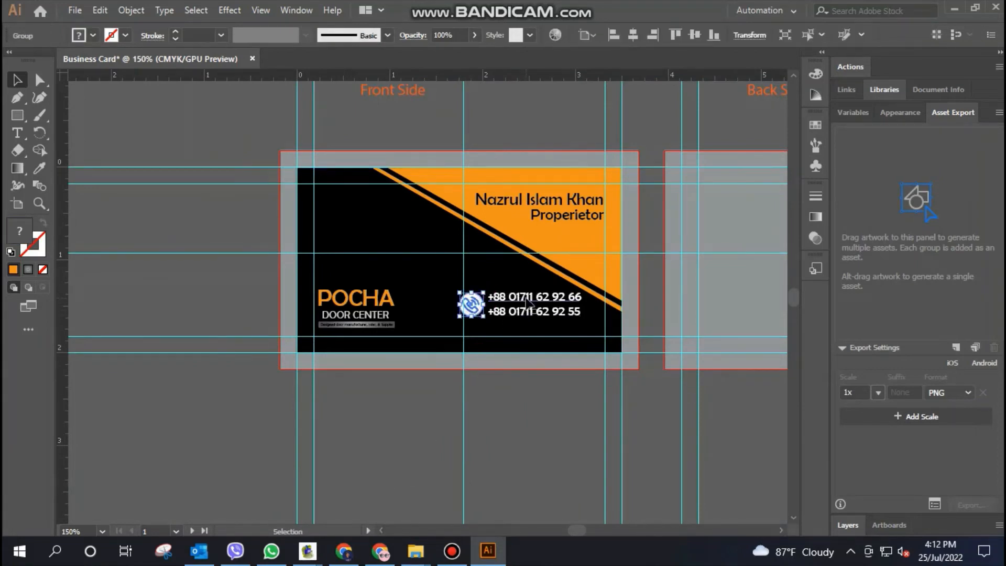
pyautogui.keyDown('shift'); pyautogui.click(527, 302); pyautogui.keyUp('shift')
pyautogui.moveTo(527, 303); pyautogui.dragTo(533, 306)
pyautogui.click(530, 429)
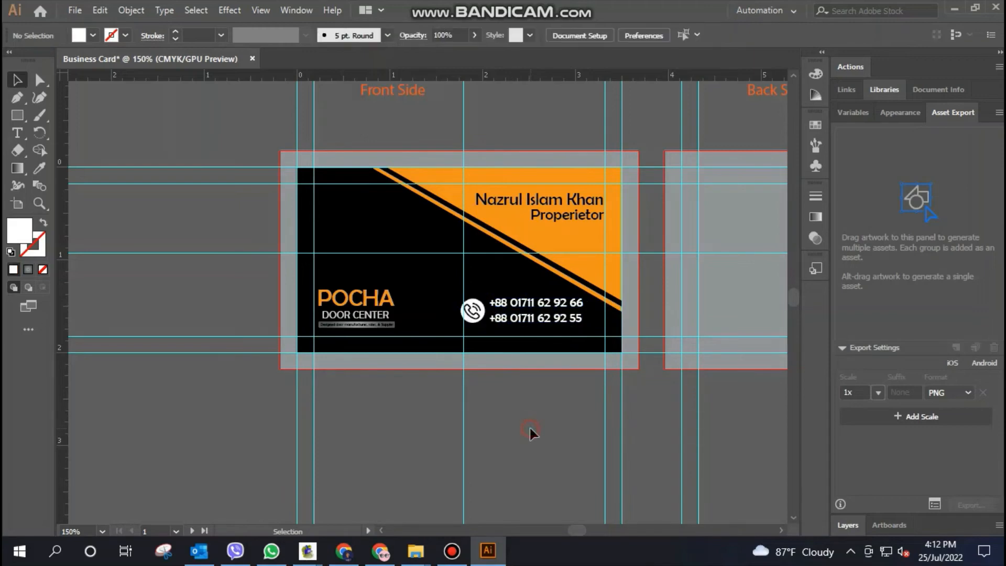
# Move the phone icon and numbers further down towards the bottom margin guide, and lower the POCHA DOOR CENTER group slightly to match
pyautogui.click(523, 304)
pyautogui.keyDown('shift'); pyautogui.click(472, 311); pyautogui.keyUp('shift')
pyautogui.keyDown('shift'); pyautogui.click(526, 316); pyautogui.keyUp('shift')
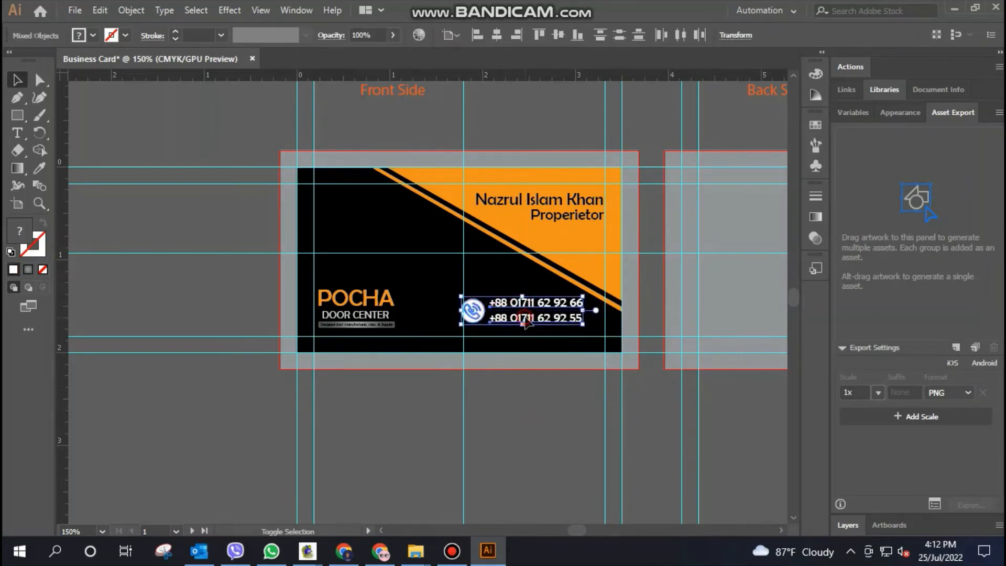
pyautogui.moveTo(526, 303); pyautogui.dragTo(528, 310)
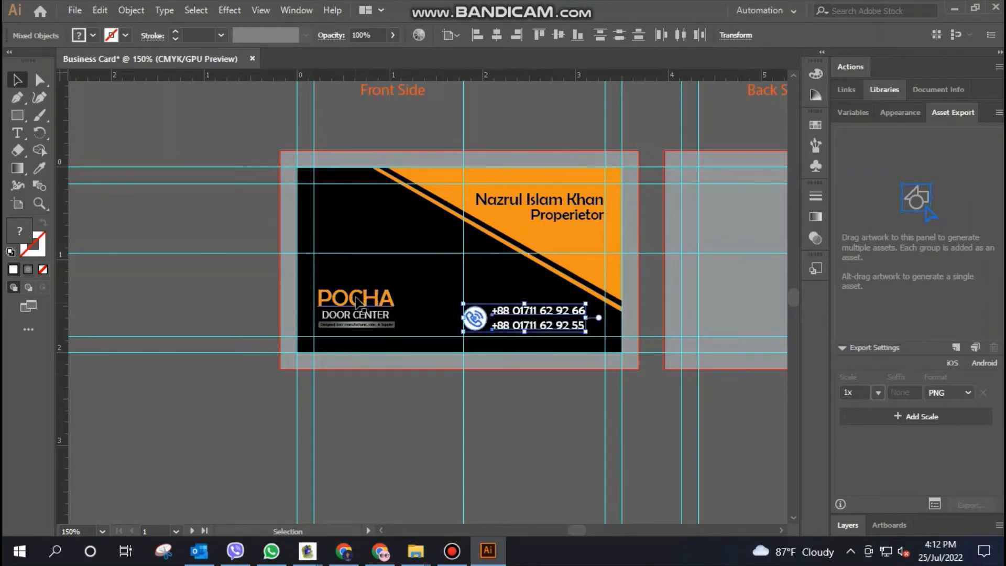
pyautogui.moveTo(356, 302); pyautogui.dragTo(358, 308)
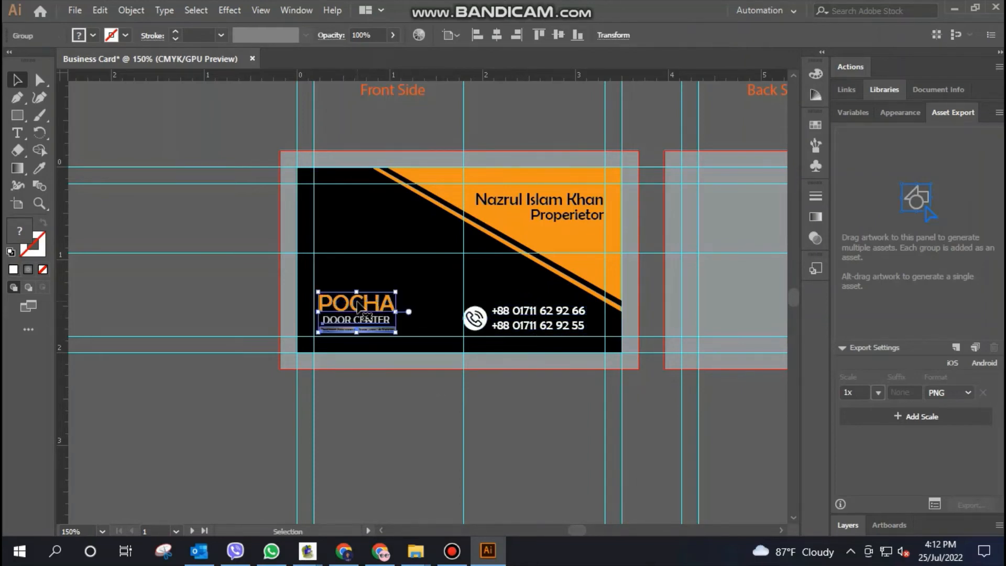
pyautogui.click(515, 443)
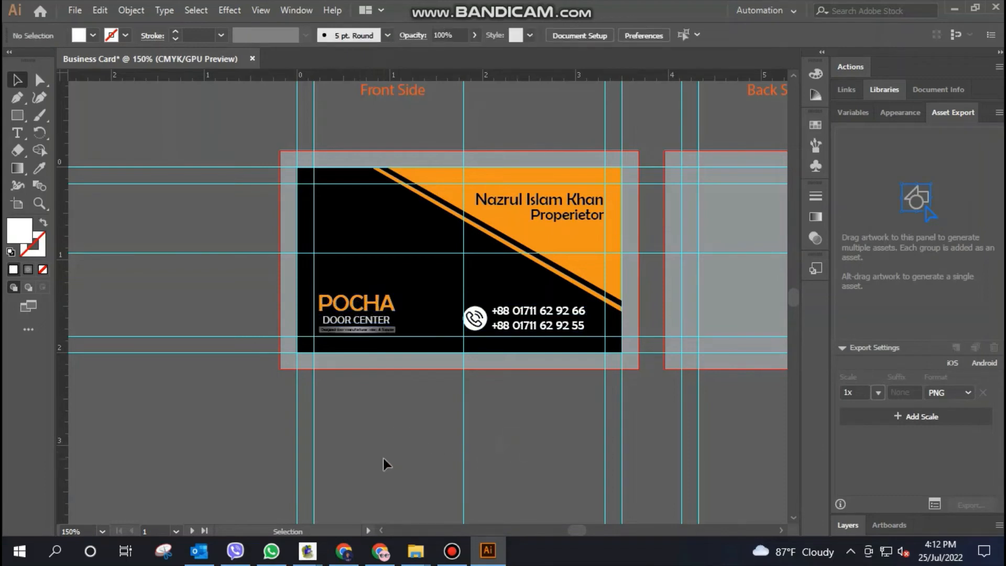
# Preview the front card in Save for Web as a JPEG 350 px high, and leave without saving it
pyautogui.click(409, 273)
pyautogui.click(75, 10)
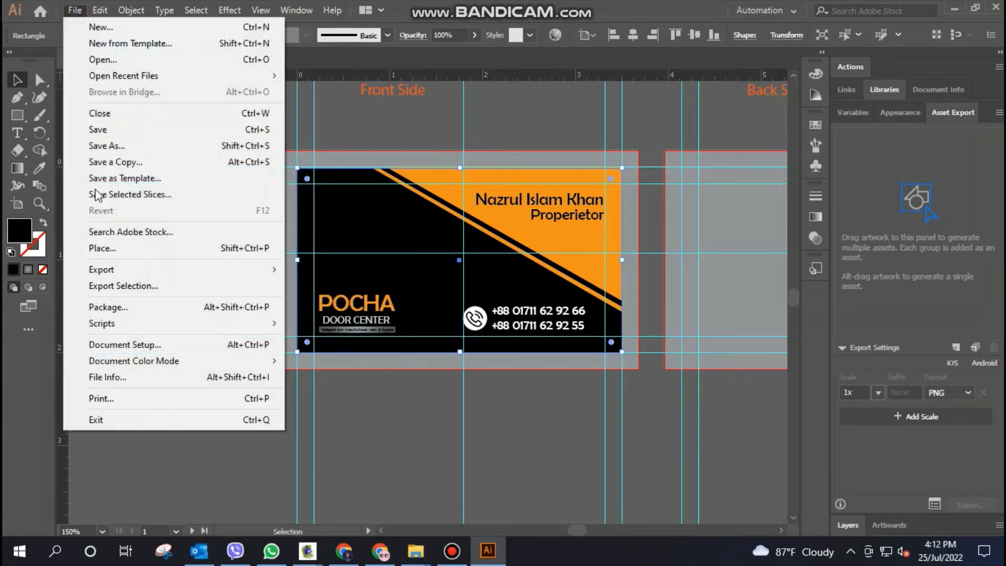
pyautogui.moveTo(134, 273)
pyautogui.click(314, 301)
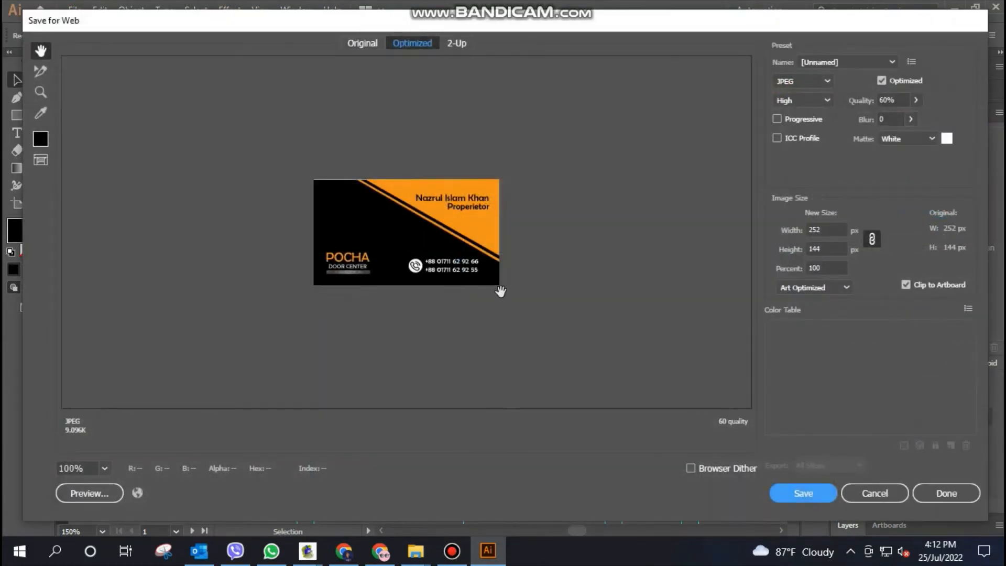
pyautogui.doubleClick(827, 249)
pyautogui.write('350')
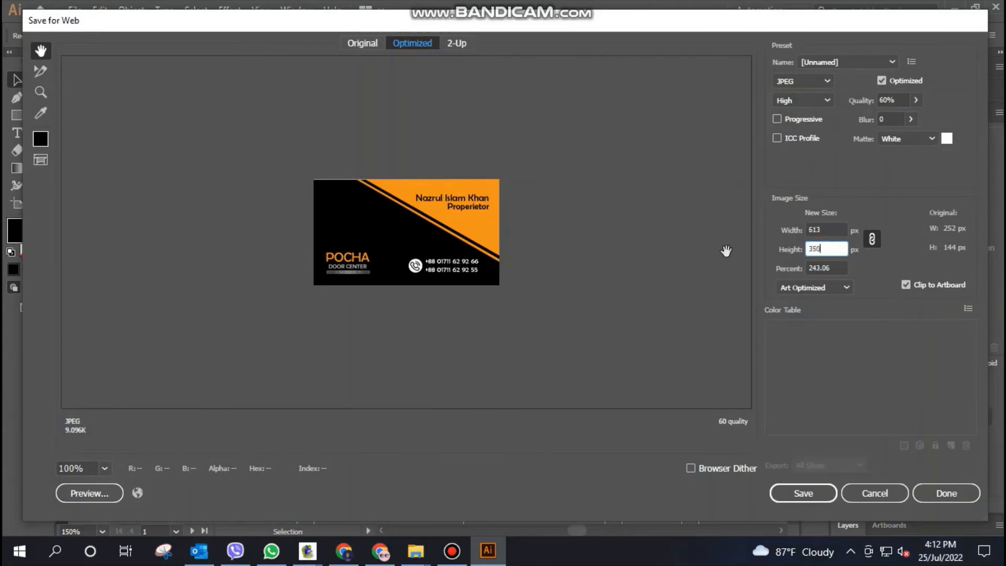
pyautogui.press('Return')
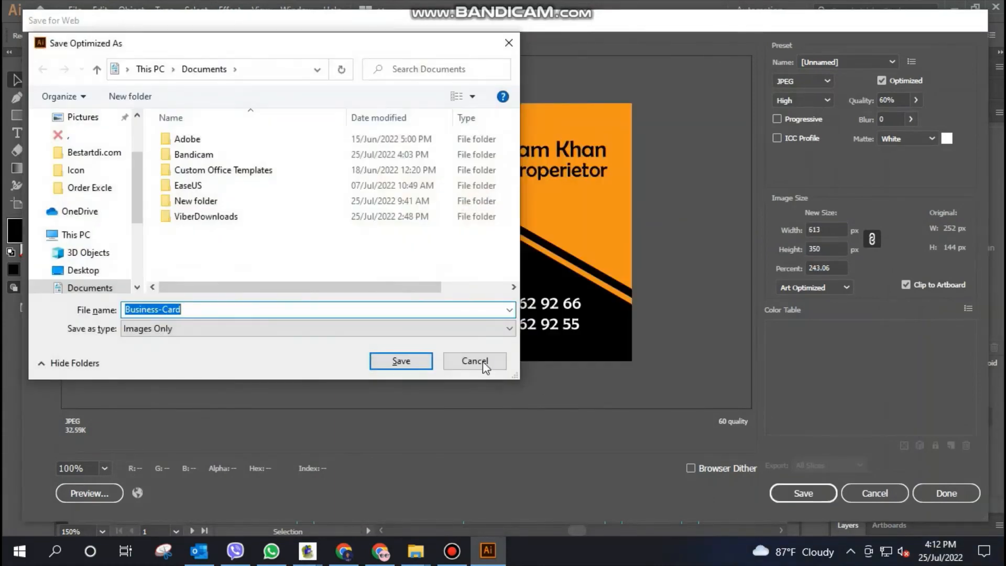
pyautogui.click(483, 361)
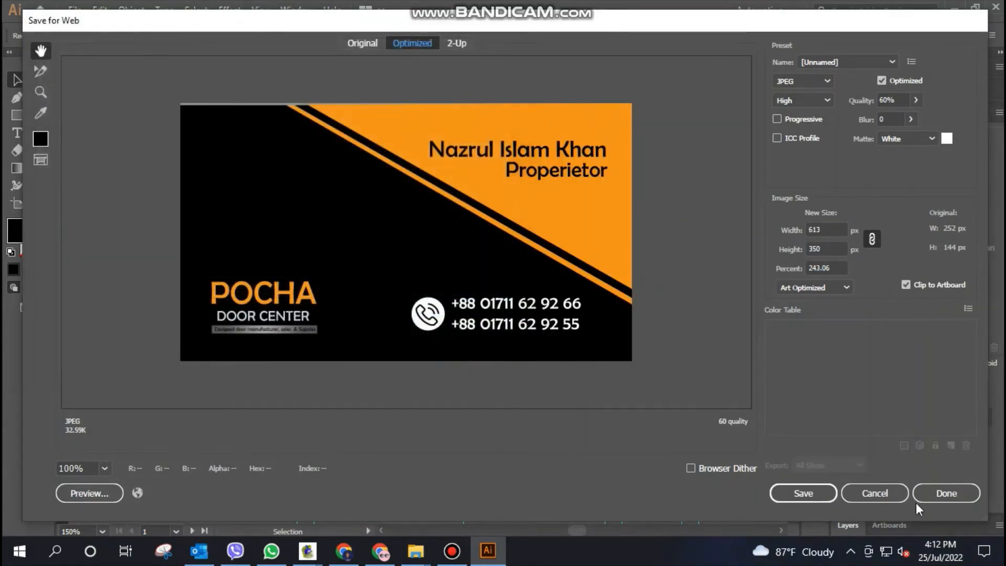
pyautogui.click(895, 496)
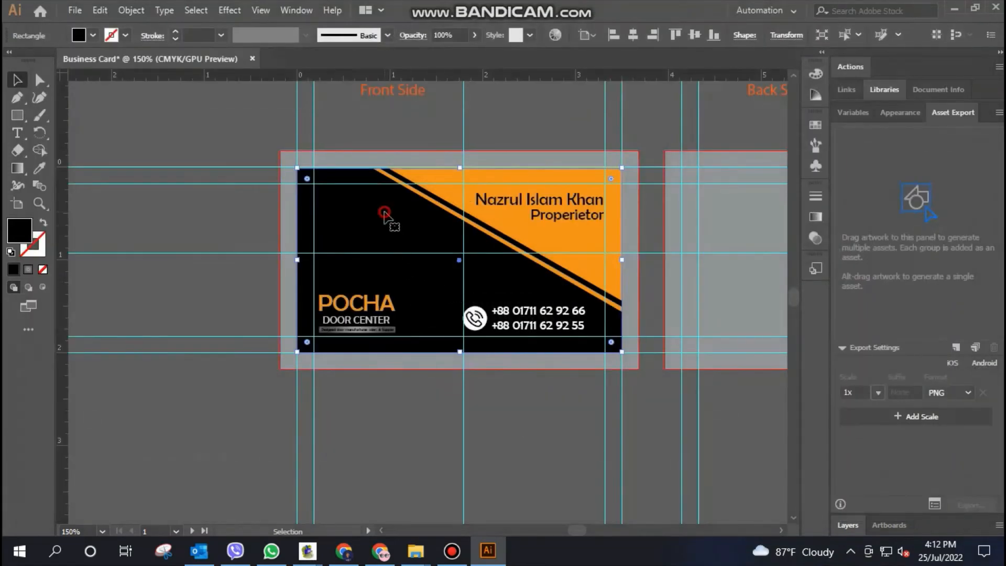
# Extend the front card's black background rectangle slightly up past the artboard's top edge
pyautogui.moveTo(460, 169); pyautogui.dragTo(458, 166)
pyautogui.moveTo(459, 166); pyautogui.dragTo(459, 165)
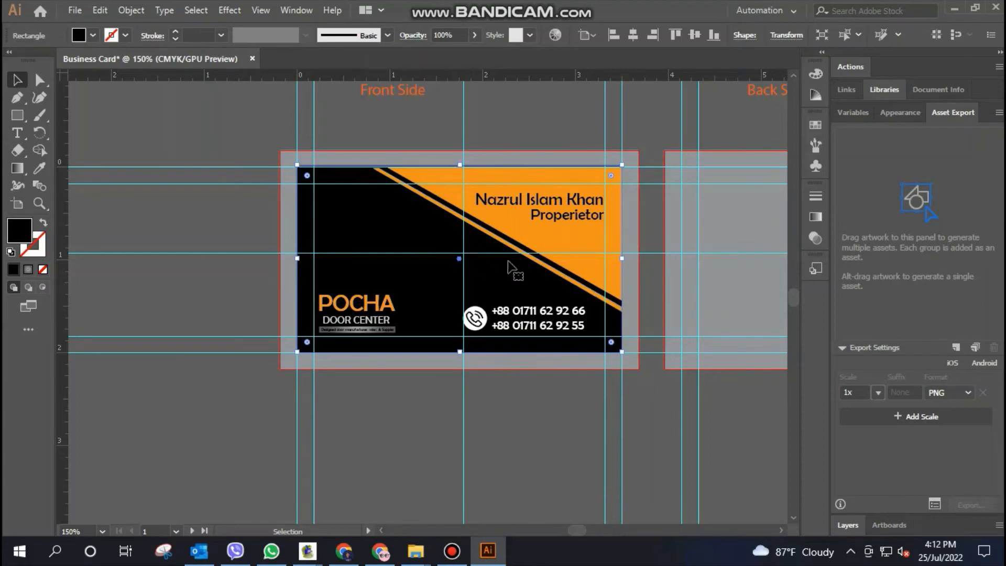
pyautogui.click(653, 269)
# Open the Save for Web preview of the front card to check its top edge
pyautogui.click(391, 226)
pyautogui.click(75, 10)
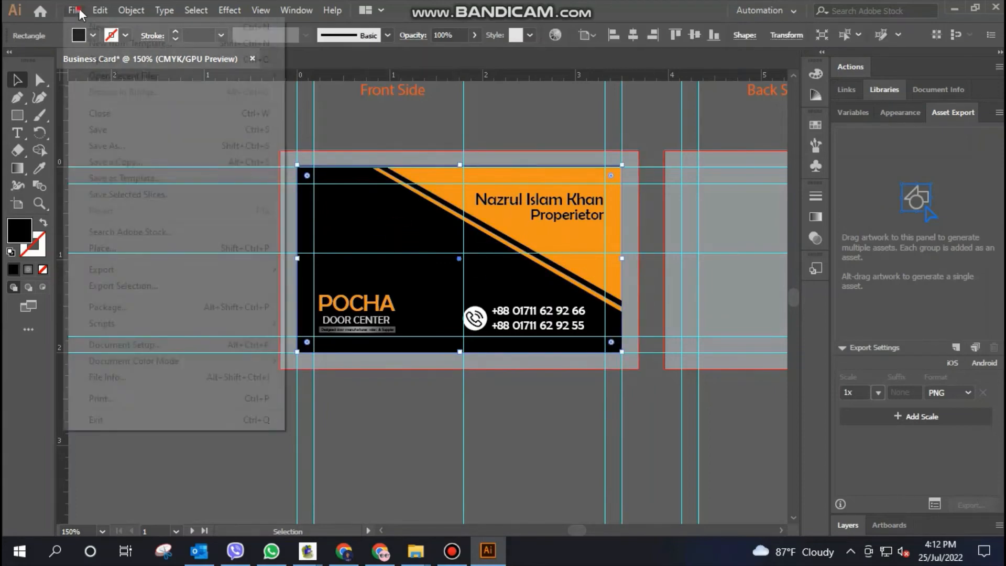
pyautogui.moveTo(162, 275)
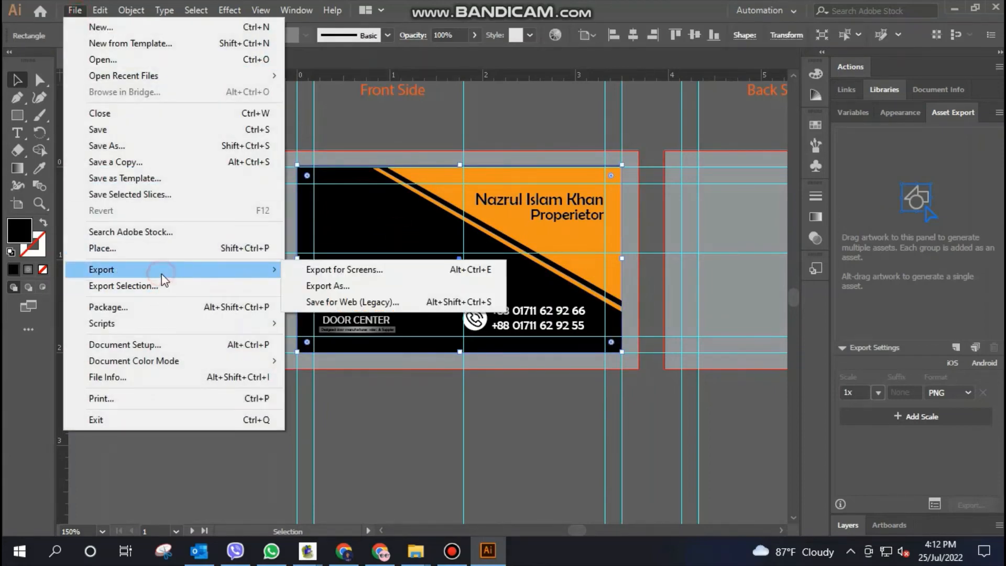
pyautogui.click(323, 301)
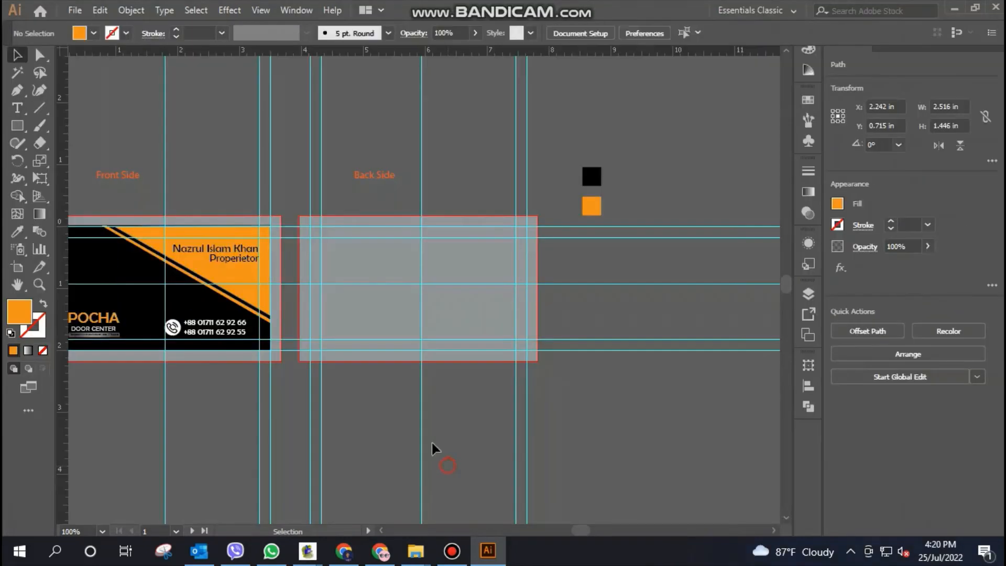
# Duplicate the front card's orange triangle, diagonal stripe and black background onto the Back Side artboard
pyautogui.click(443, 461)
pyautogui.click(227, 283)
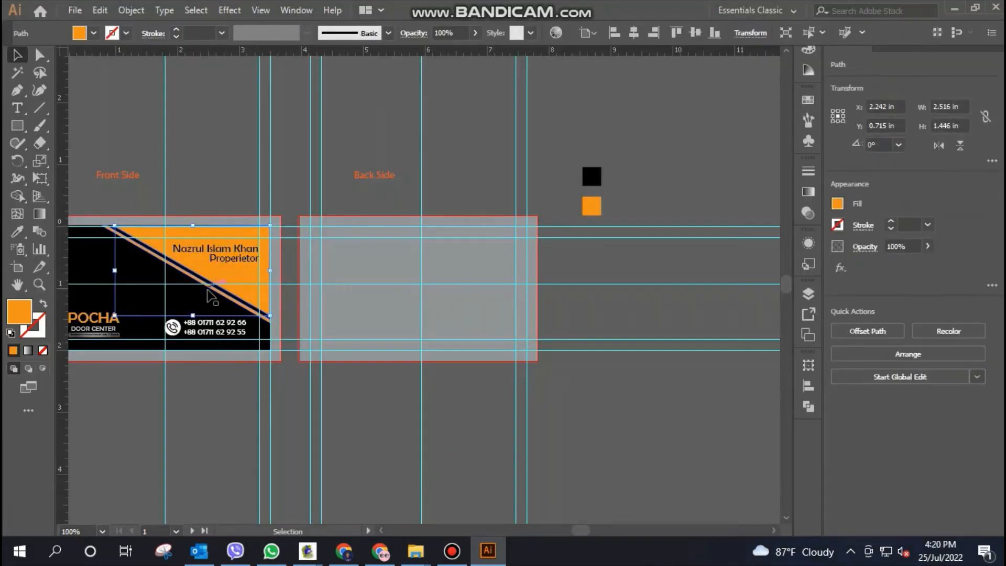
pyautogui.keyDown('shift'); pyautogui.click(211, 293); pyautogui.keyUp('shift')
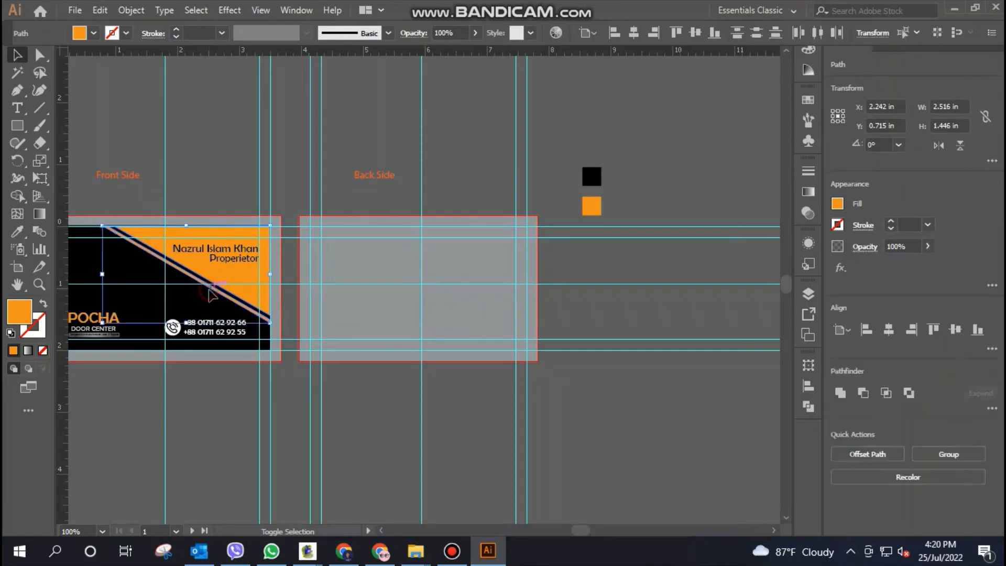
pyautogui.keyDown('shift'); pyautogui.click(187, 305); pyautogui.keyUp('shift')
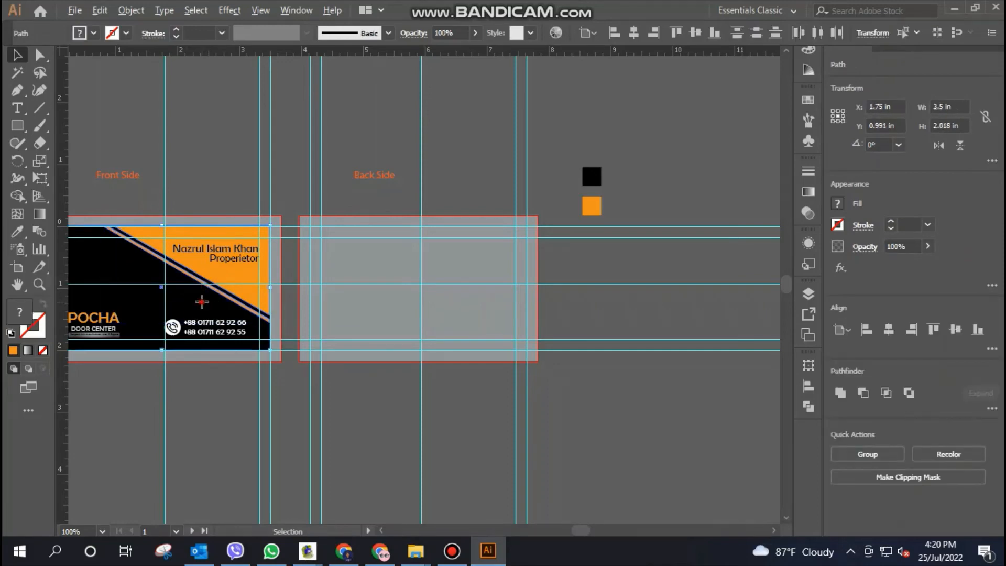
pyautogui.moveTo(202, 301); pyautogui.dragTo(460, 310)
pyautogui.click(585, 420)
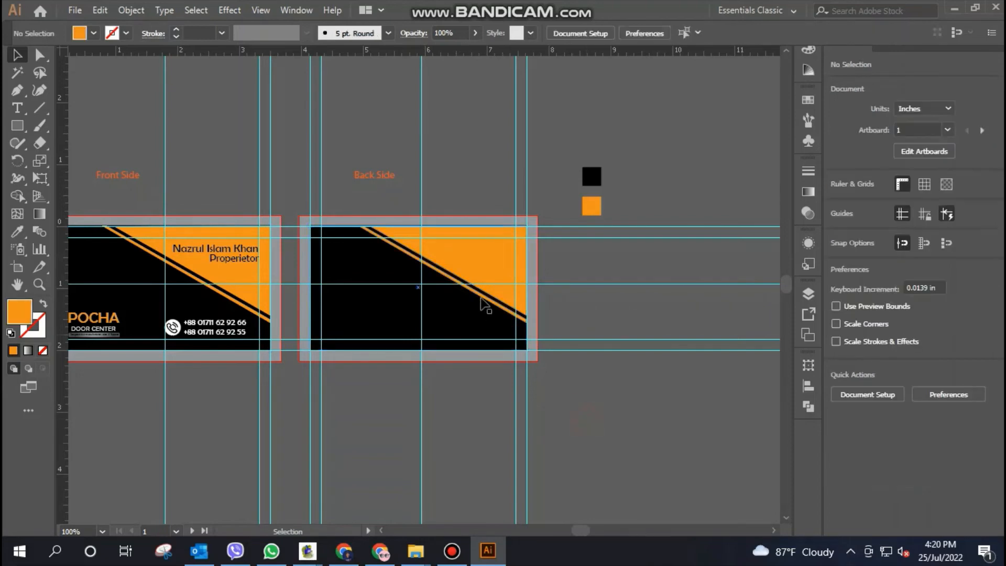
# Group the back side's triangle, stripe and black background, and flip the group vertically so the orange corner sits at the lower right
pyautogui.click(478, 264)
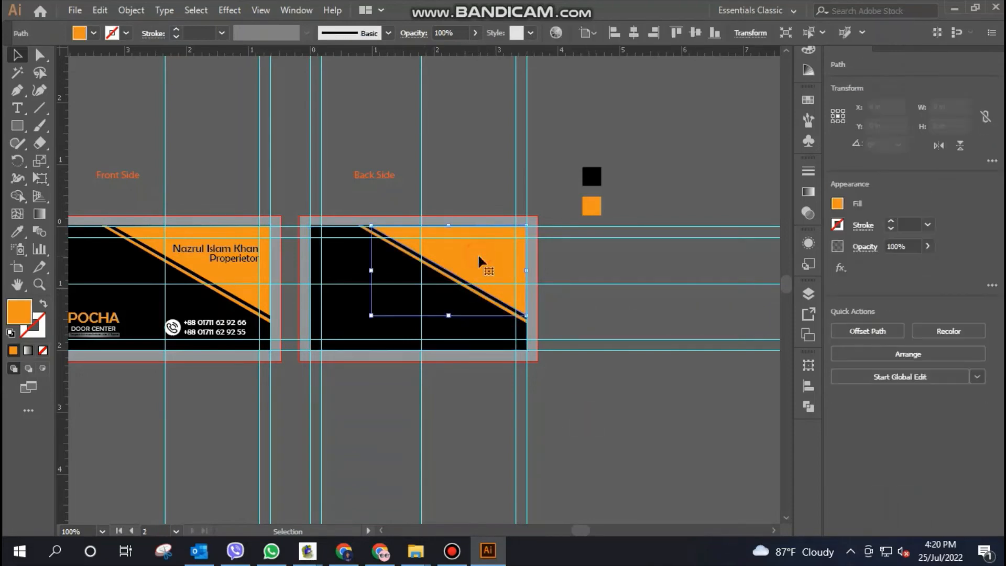
pyautogui.keyDown('shift'); pyautogui.click(343, 321); pyautogui.keyUp('shift')
pyautogui.hotkey('ctrl', 'g')
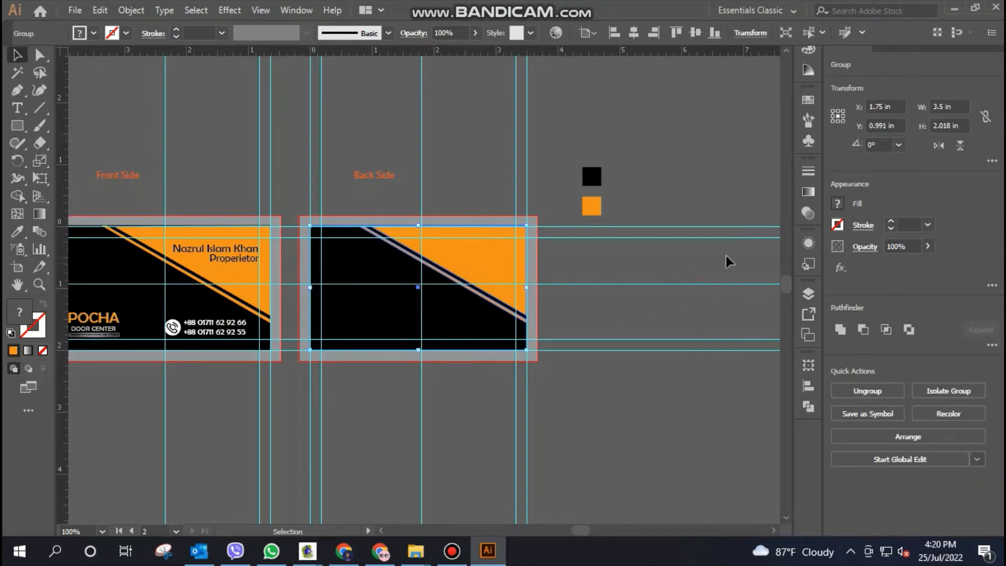
pyautogui.click(943, 145)
pyautogui.click(960, 146)
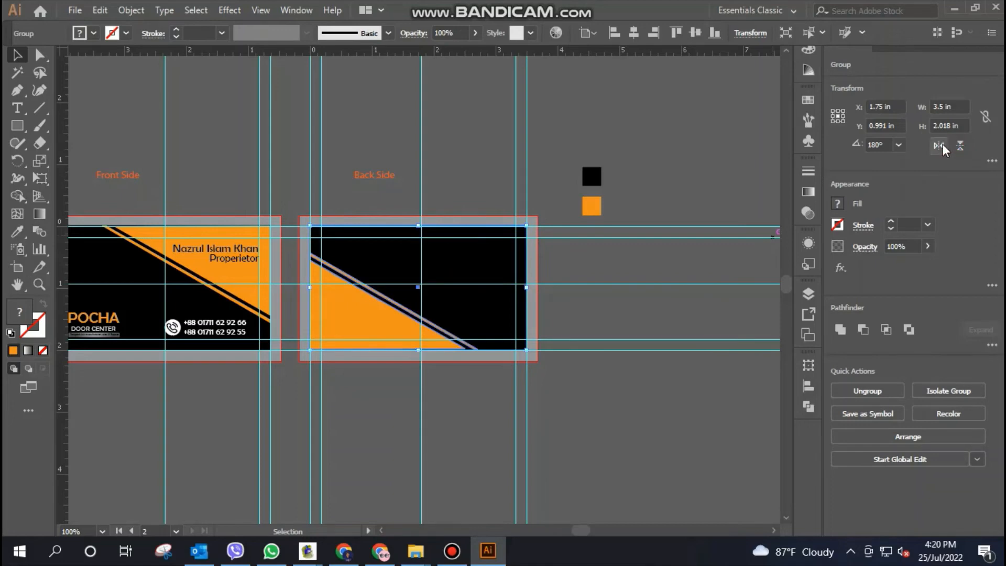
pyautogui.click(942, 145)
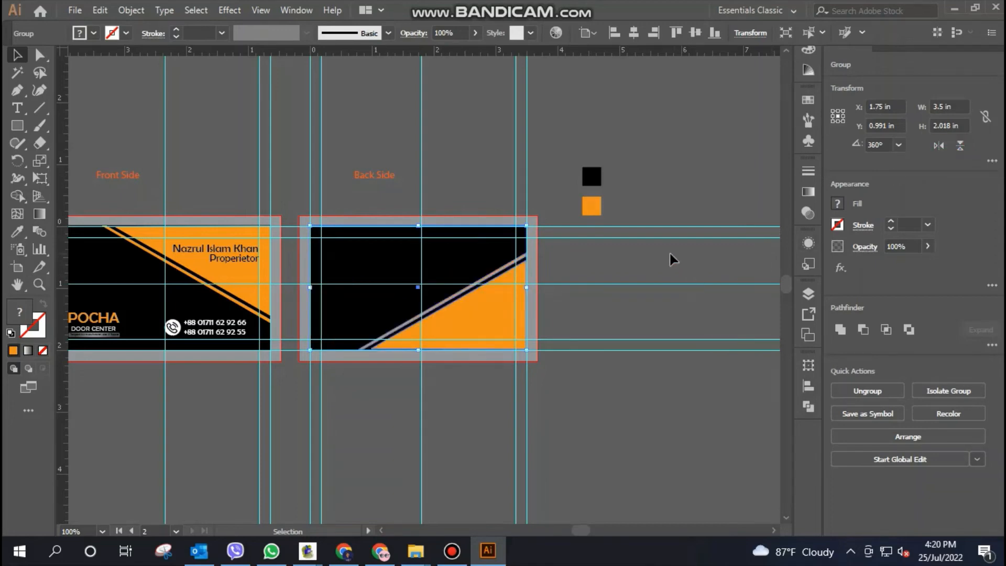
pyautogui.scroll(-2, 669, 253)
pyautogui.click(600, 216)
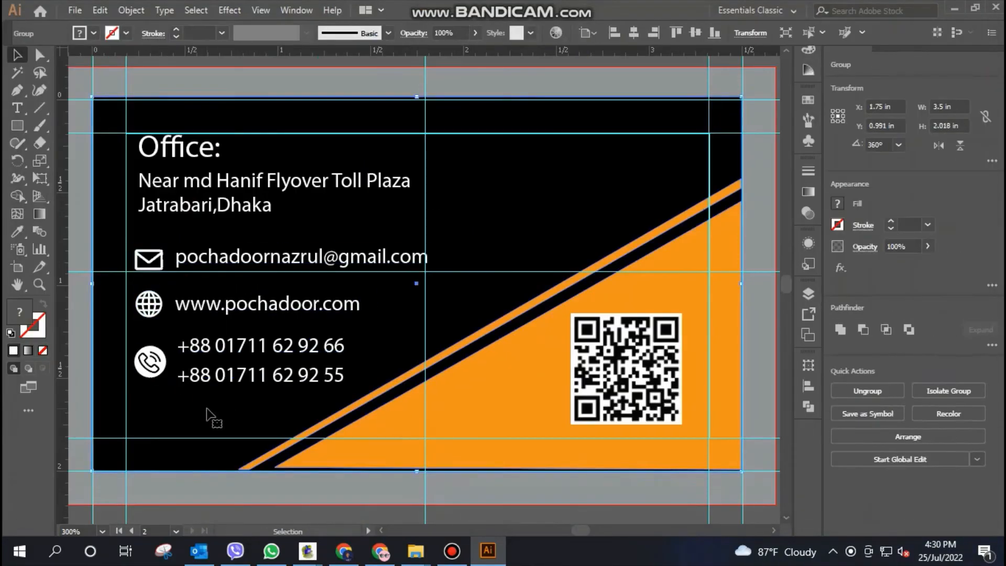
# Open the export options for the back card design
pyautogui.click(219, 262)
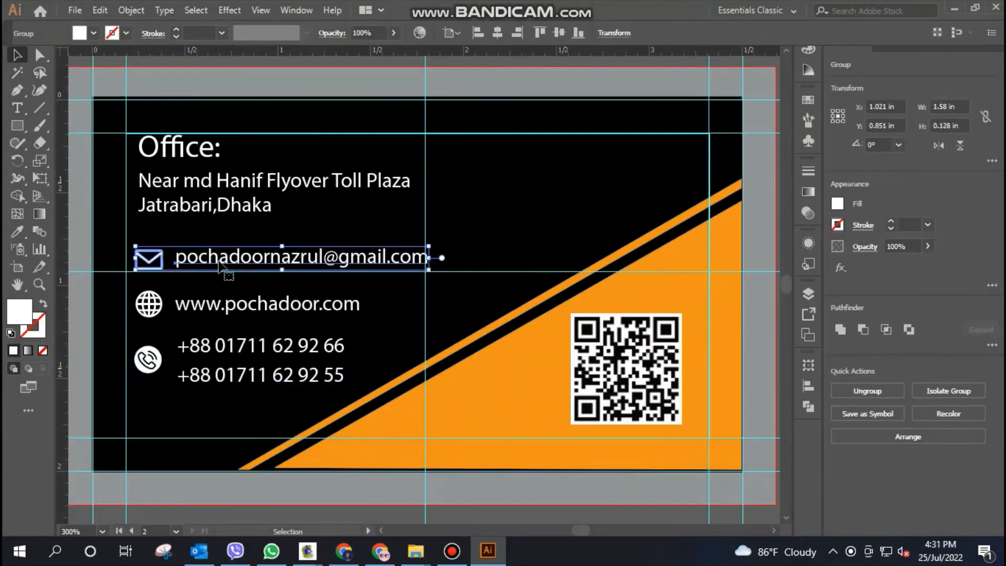
pyautogui.click(147, 361)
pyautogui.click(75, 10)
pyautogui.moveTo(143, 269)
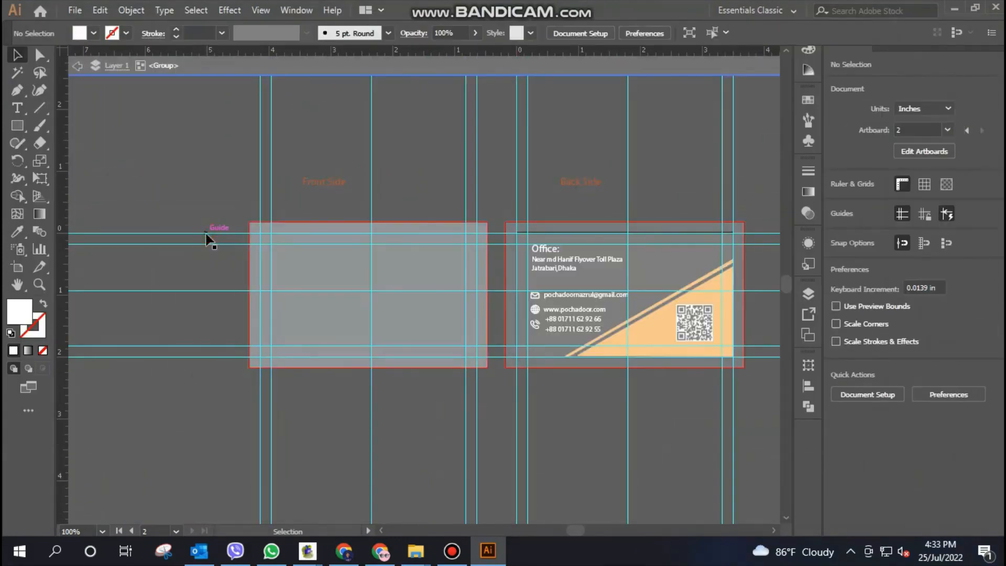
# Hide the guides and exit isolation mode to show both card sides cleanly
pyautogui.rightClick(206, 236)
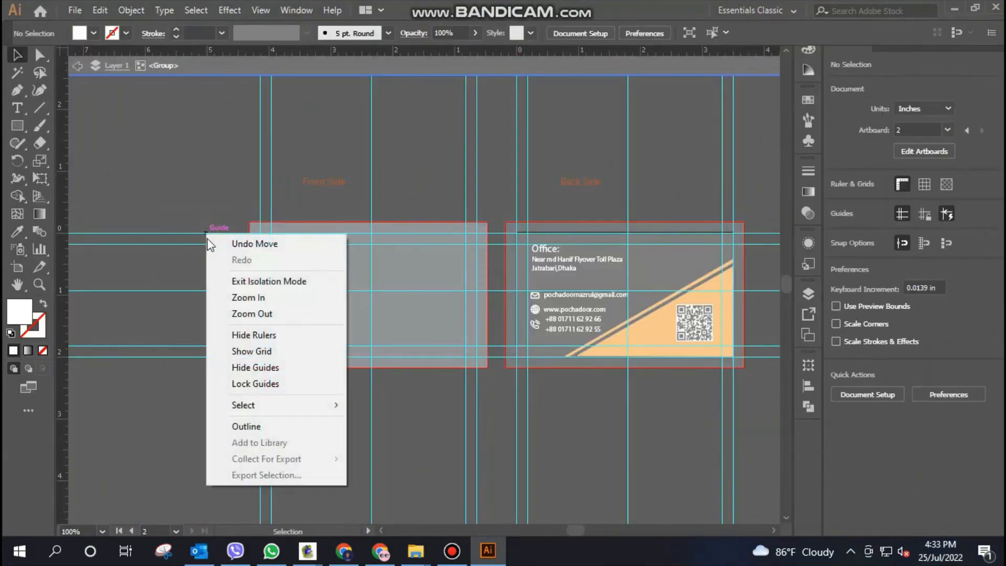
pyautogui.click(256, 367)
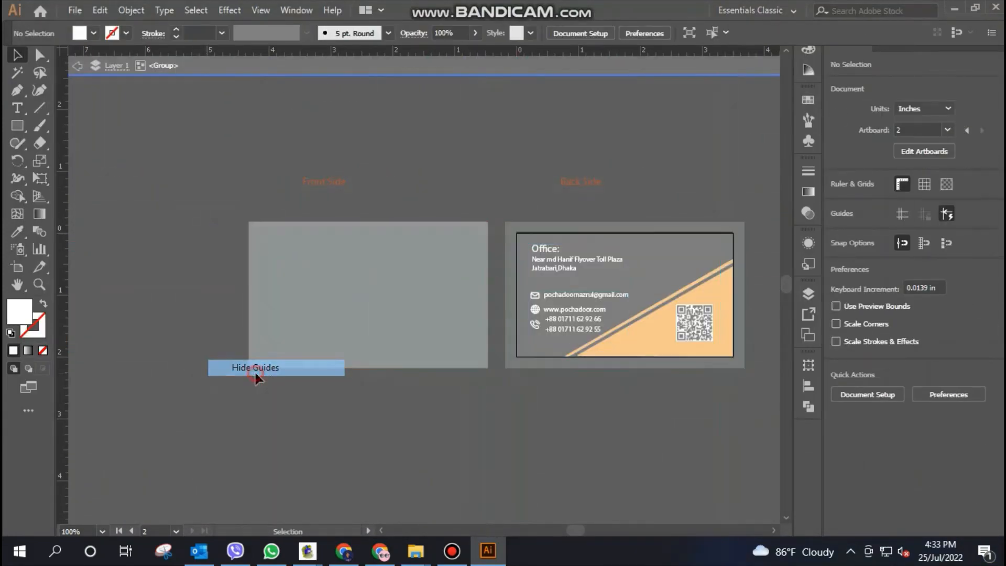
pyautogui.doubleClick(194, 303)
pyautogui.click(211, 176)
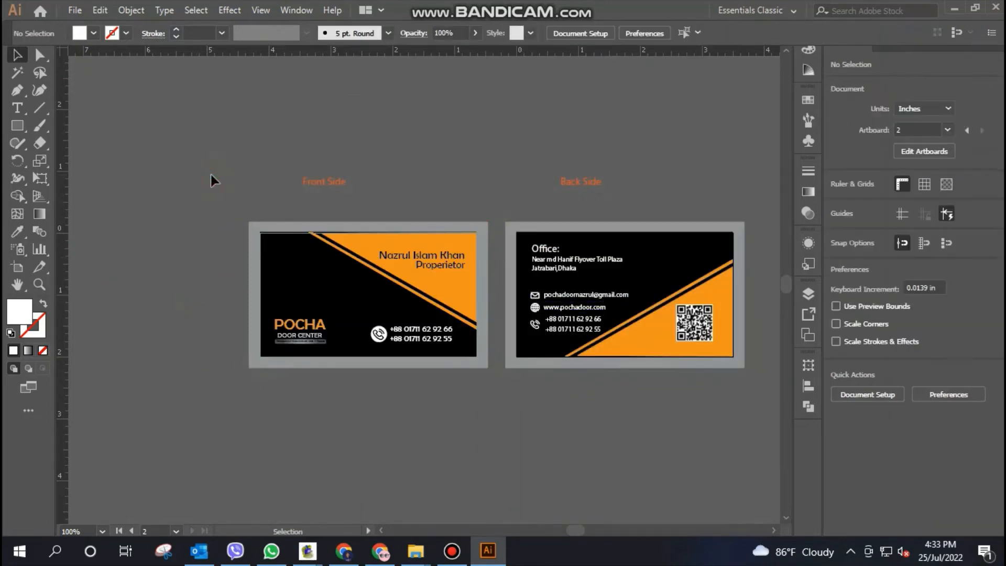
# Create a white rectangle 3.5 in wide and 2 in high over the front card's left part
pyautogui.click(18, 126)
pyautogui.click(171, 221)
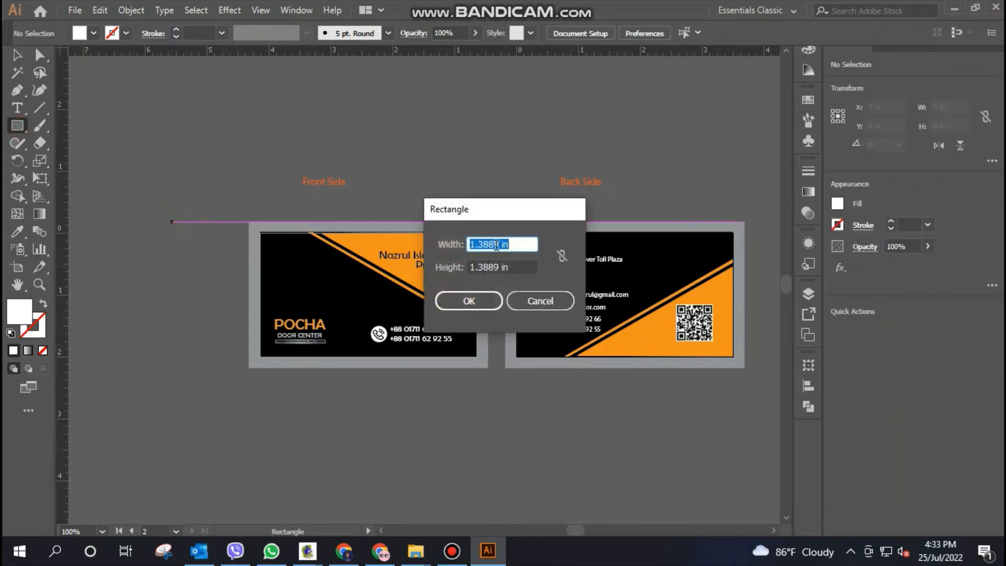
pyautogui.write('3.5')
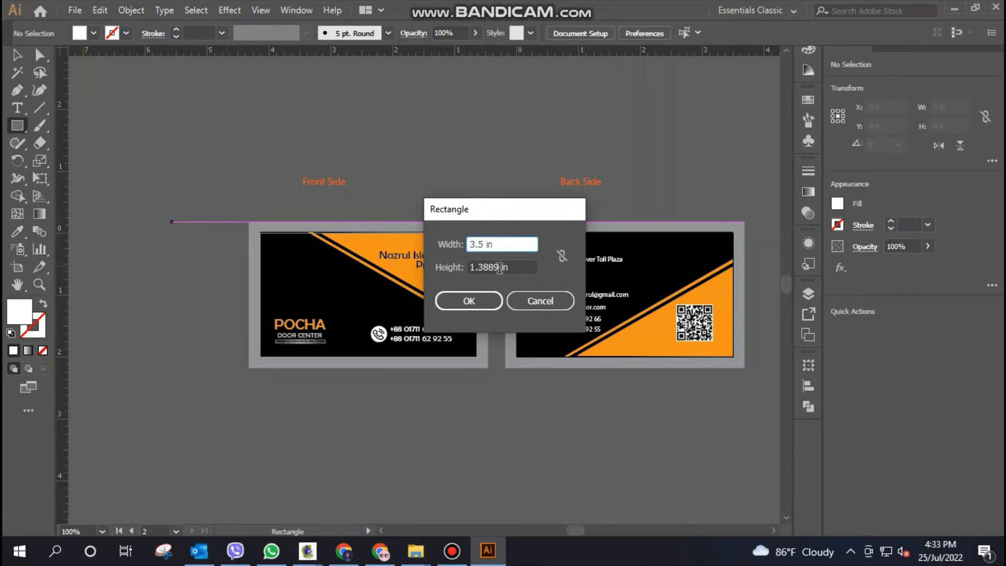
pyautogui.press('Tab')
pyautogui.write('2')
pyautogui.press('Return')
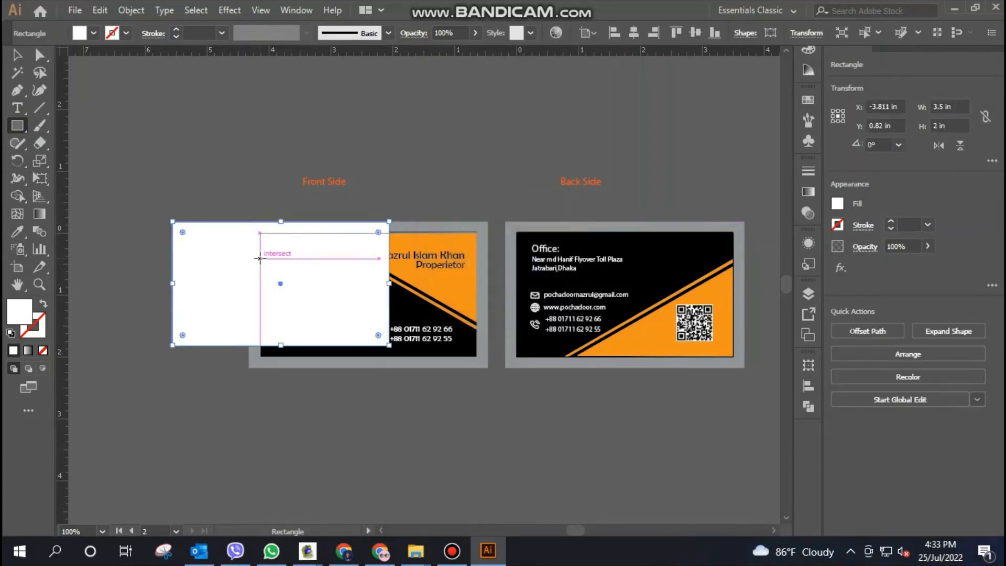